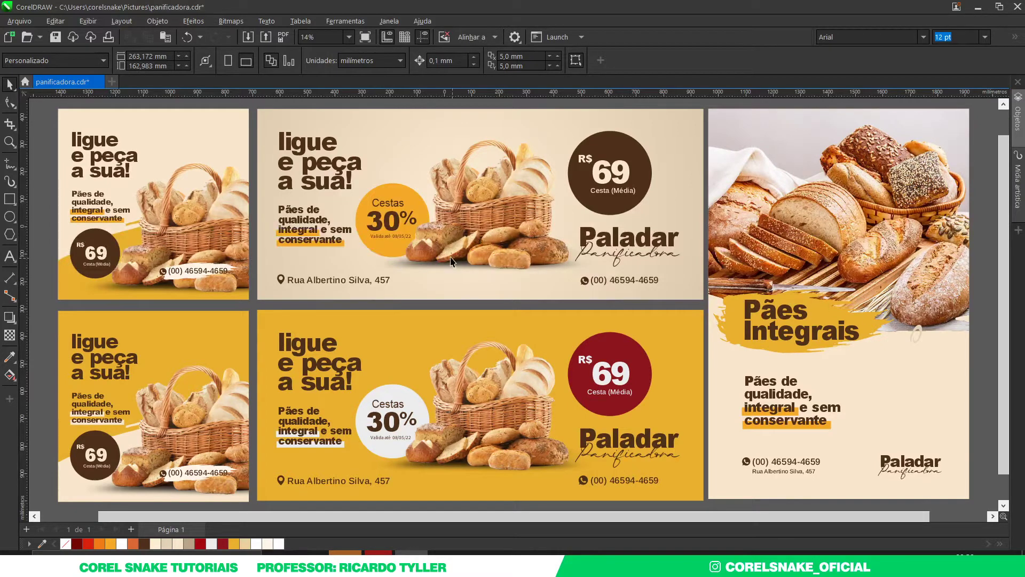
- Move the whole Pães Integrais poster about 16 mm to the right, away from the wide banners
{"action": "scroll", "coordinate": [218, 297], "scroll_direction": "down", "scroll_amount": 2}
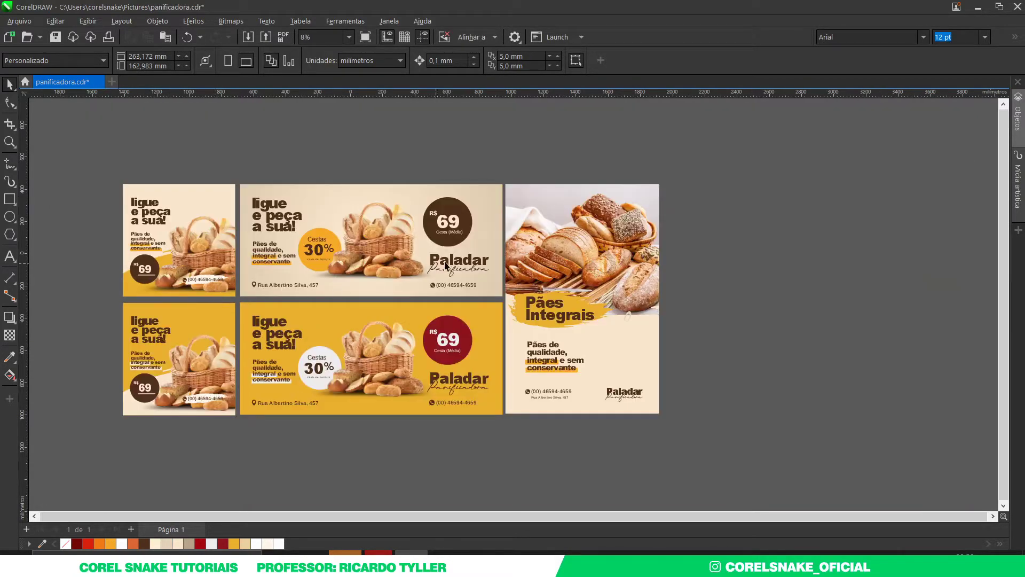
{"action": "left_click_drag", "start_coordinate": [500, 168], "coordinate": [681, 450]}
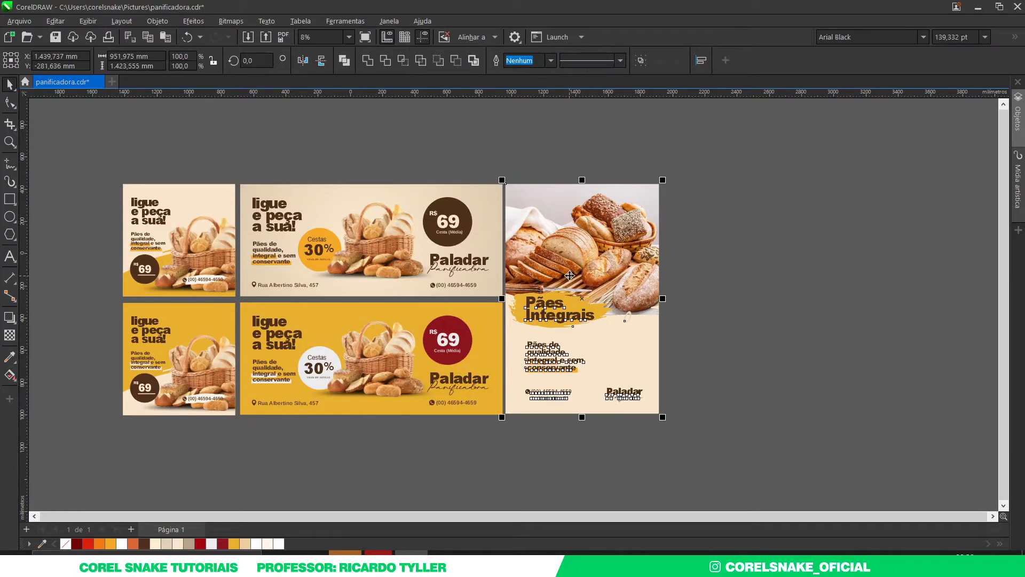
{"action": "scroll", "coordinate": [569, 274], "scroll_direction": "up", "scroll_amount": 2}
{"action": "left_click_drag", "start_coordinate": [519, 243], "coordinate": [524, 243]}
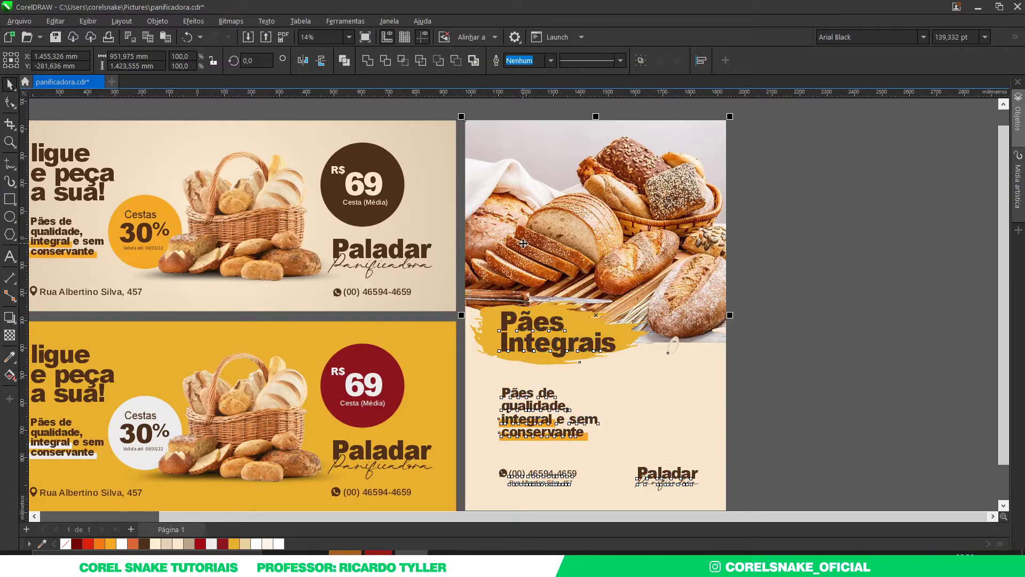
{"action": "scroll", "coordinate": [525, 278], "scroll_direction": "down", "scroll_amount": 2}
{"action": "left_click", "coordinate": [693, 286]}
{"action": "key", "text": "F4"}
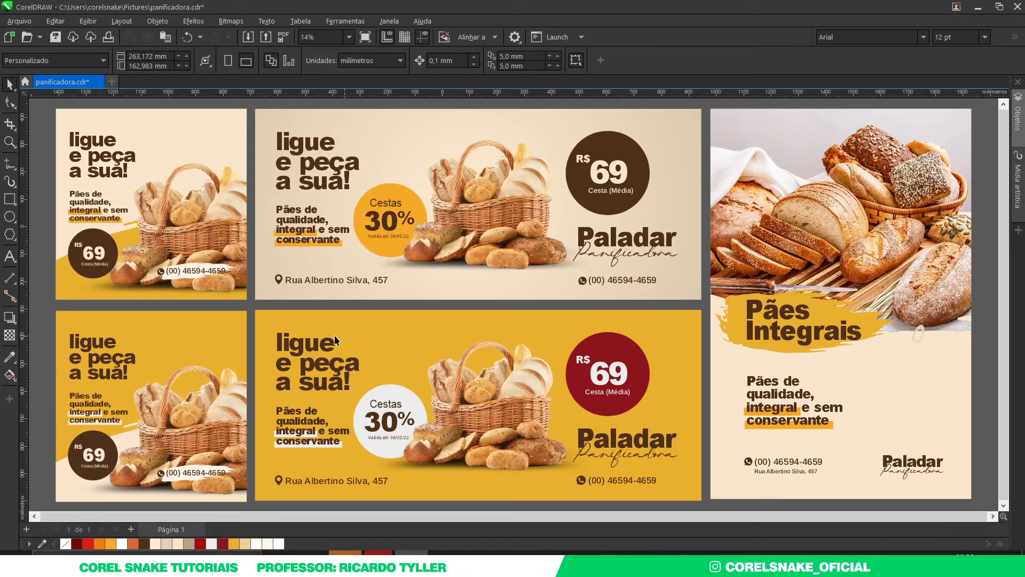
- Create a new document measured in pixels, 1080 px wide and 1920 px high
{"action": "scroll", "coordinate": [336, 336], "scroll_direction": "down", "scroll_amount": 2}
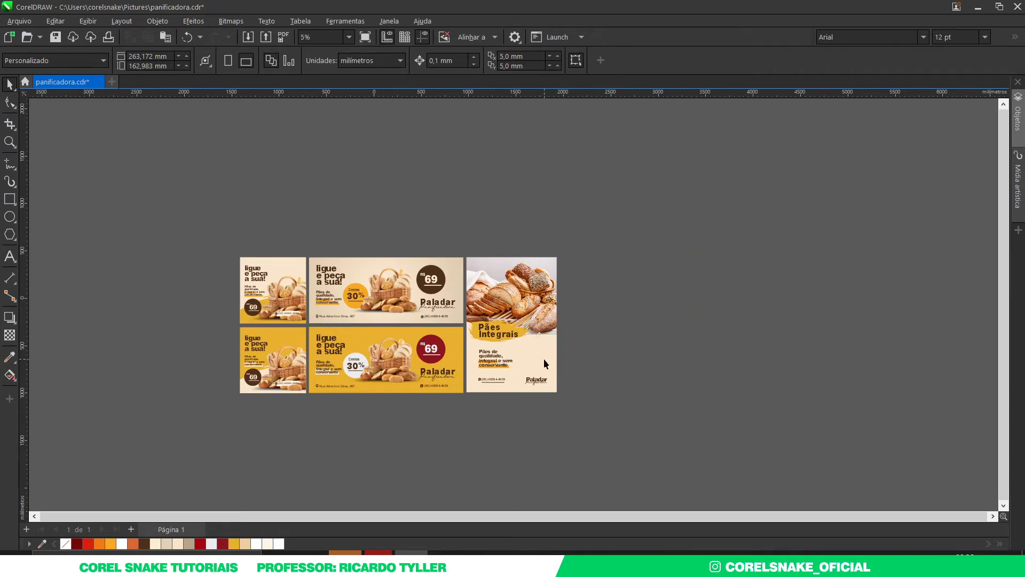
{"action": "scroll", "coordinate": [460, 310], "scroll_direction": "up", "scroll_amount": 1}
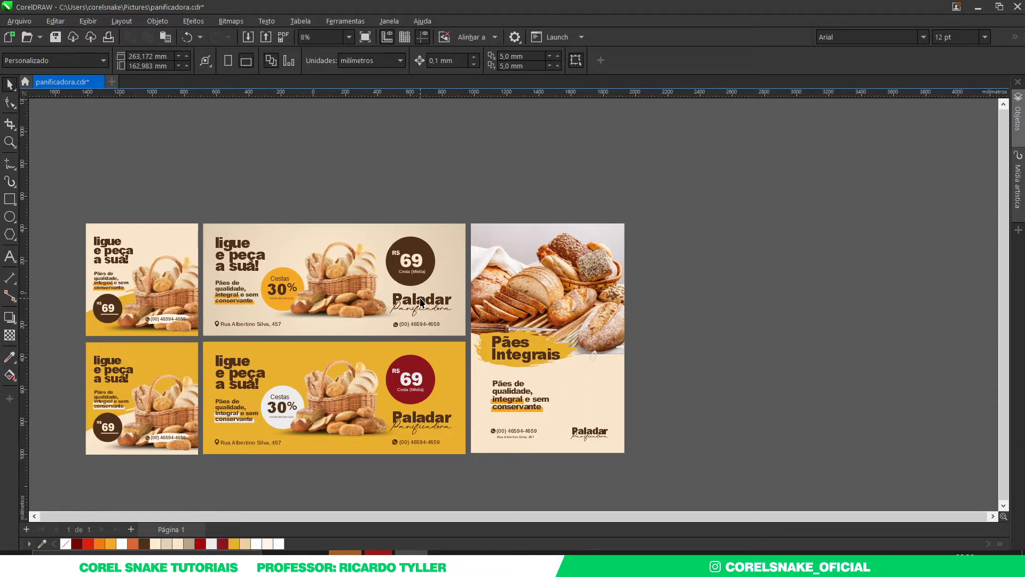
{"action": "left_click", "coordinate": [112, 83]}
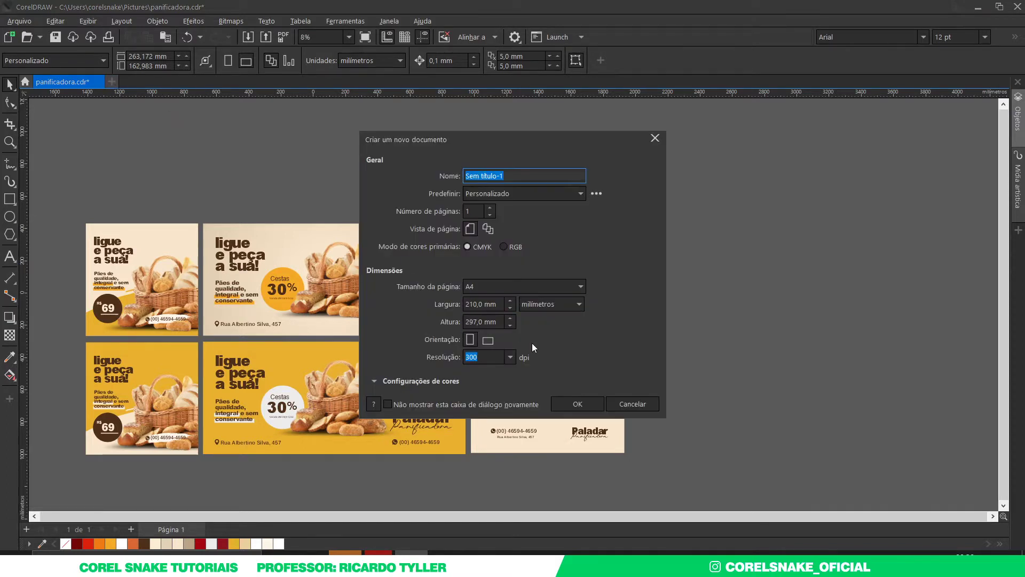
{"action": "left_click", "coordinate": [539, 308]}
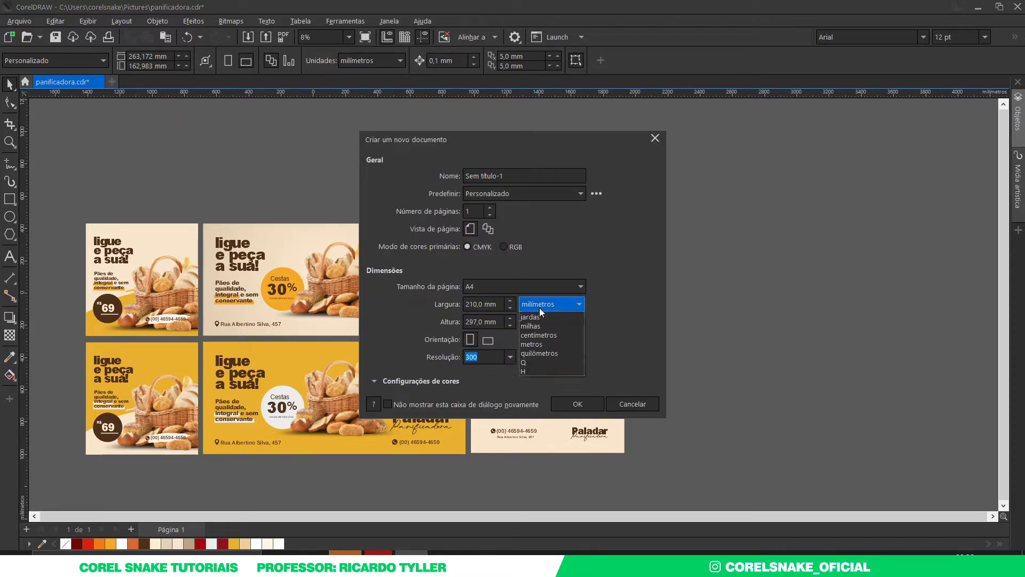
{"action": "left_click", "coordinate": [542, 345]}
{"action": "double_click", "coordinate": [500, 306]}
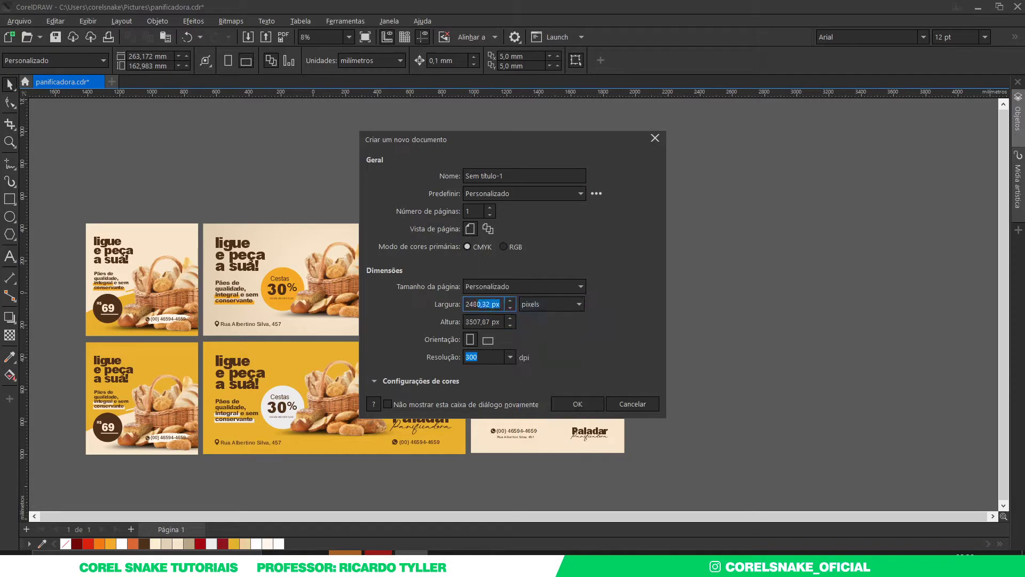
{"action": "type", "text": "1080"}
{"action": "double_click", "coordinate": [477, 323]}
{"action": "type", "text": "1920"}
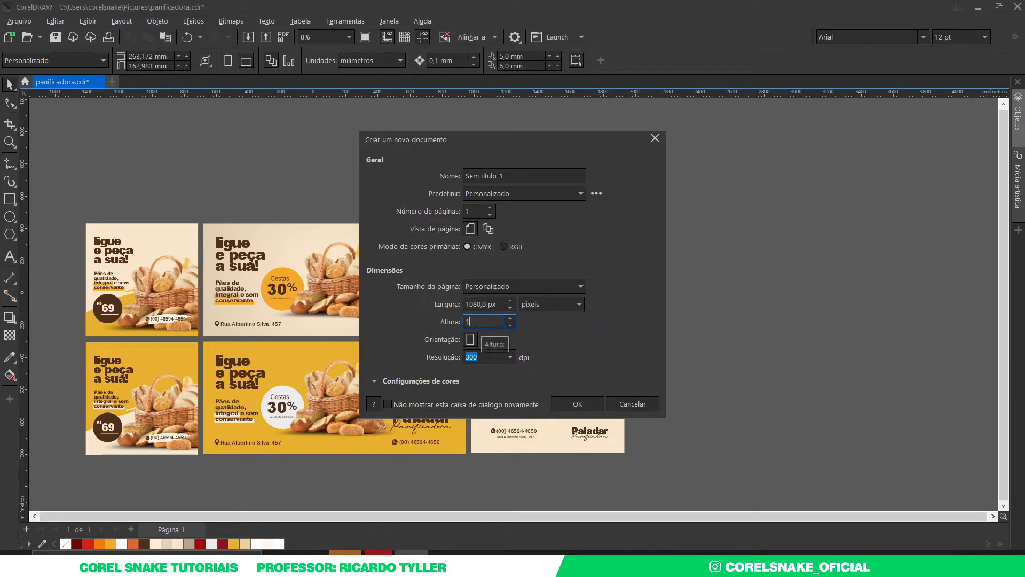
{"action": "left_click", "coordinate": [569, 404]}
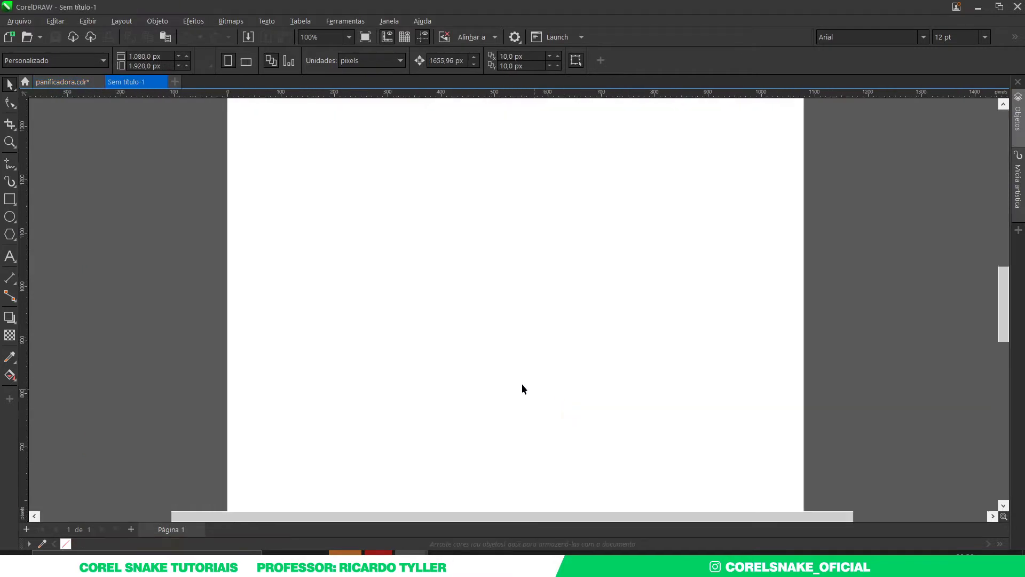
- Add a page-sized rectangle to the new document and copy it into the panificadora.cdr document
{"action": "double_click", "coordinate": [10, 199]}
{"action": "left_click", "coordinate": [9, 87]}
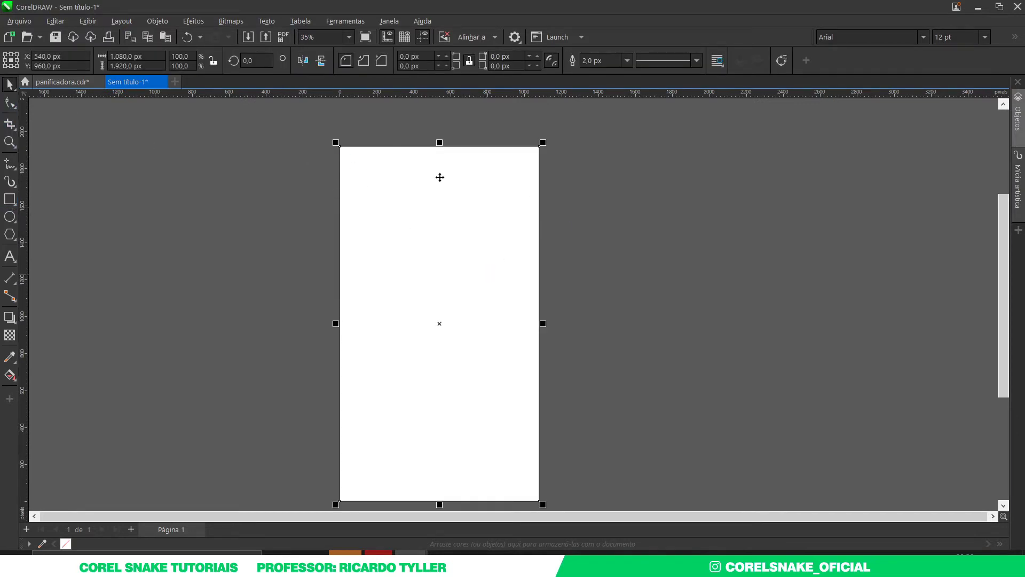
{"action": "left_click", "coordinate": [76, 83]}
{"action": "key", "text": "ctrl+v"}
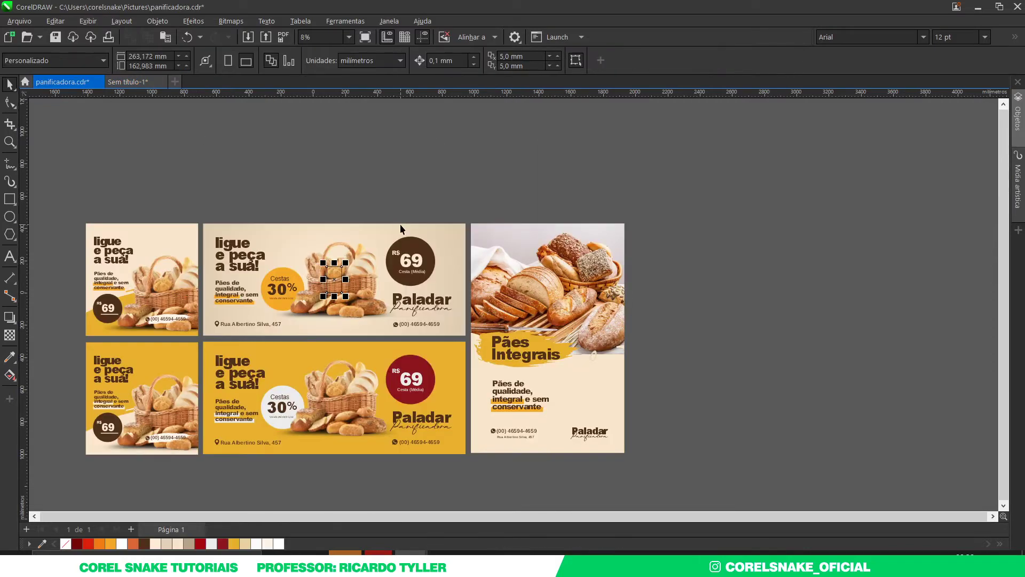
- Enlarge the pasted rectangle to about 579 × 1030 mm and place it right of the Pães Integrais poster, level with its upper edge
{"action": "left_click_drag", "start_coordinate": [332, 255], "coordinate": [576, 327]}
{"action": "scroll", "coordinate": [541, 267], "scroll_direction": "up", "scroll_amount": 2}
{"action": "scroll", "coordinate": [542, 259], "scroll_direction": "down", "scroll_amount": 1}
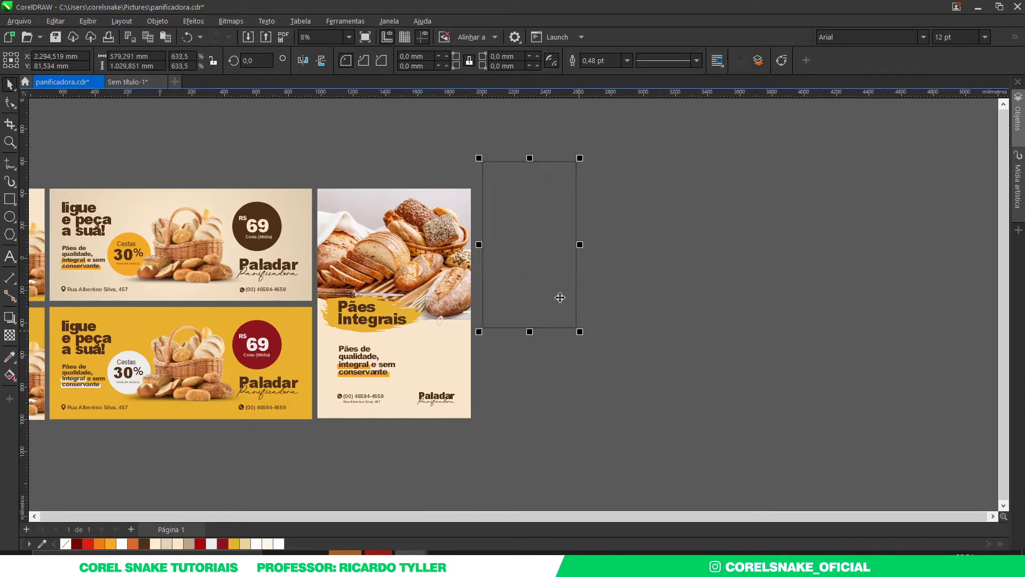
{"action": "left_click_drag", "start_coordinate": [524, 203], "coordinate": [525, 230]}
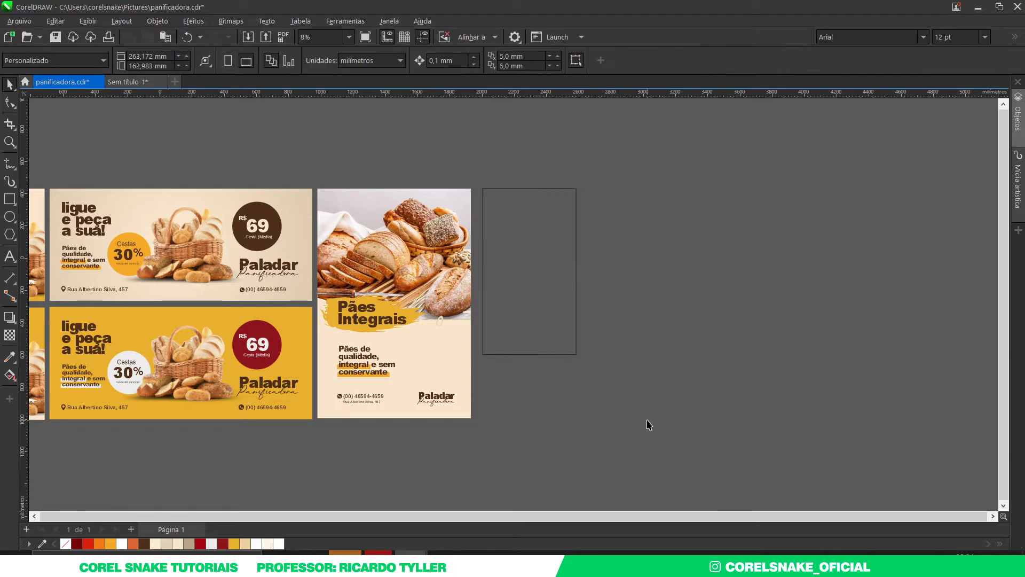
- Switch to Photoshop to view the smartphone mockups, including Phone_Street3.psd, and return to CorelDRAW
{"action": "left_click", "coordinate": [676, 566]}
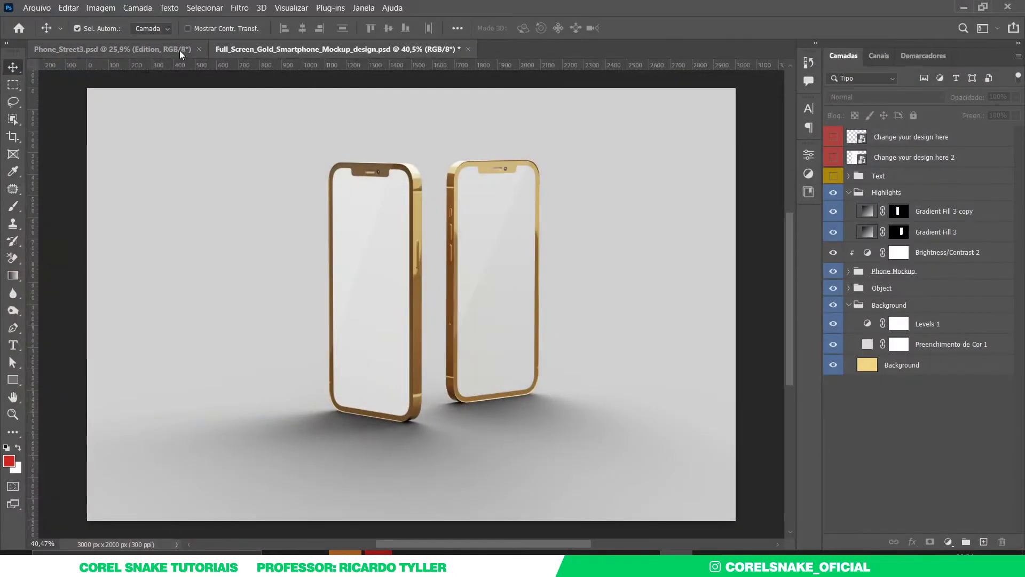
{"action": "left_click", "coordinate": [107, 49]}
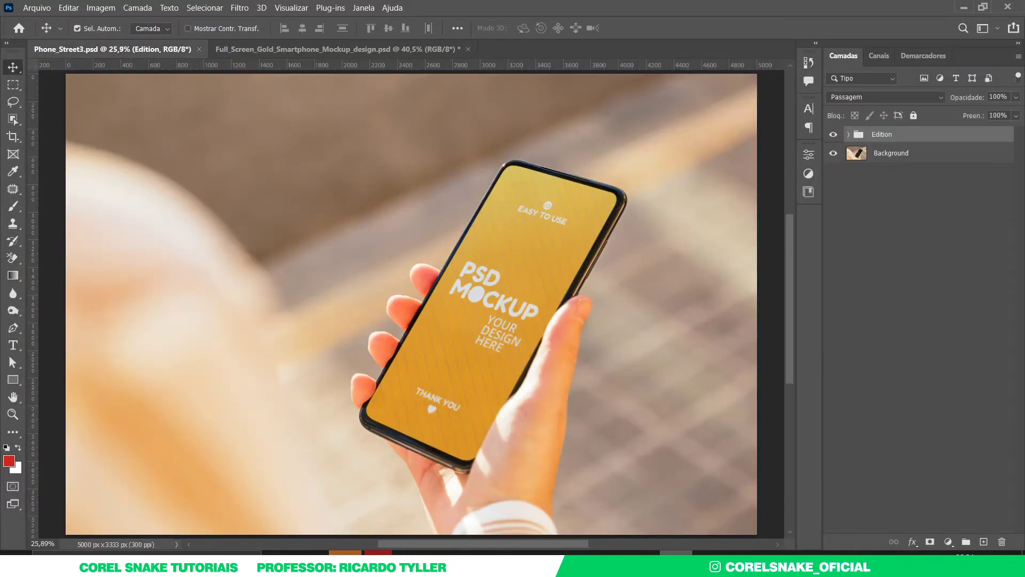
{"action": "left_click", "coordinate": [676, 565]}
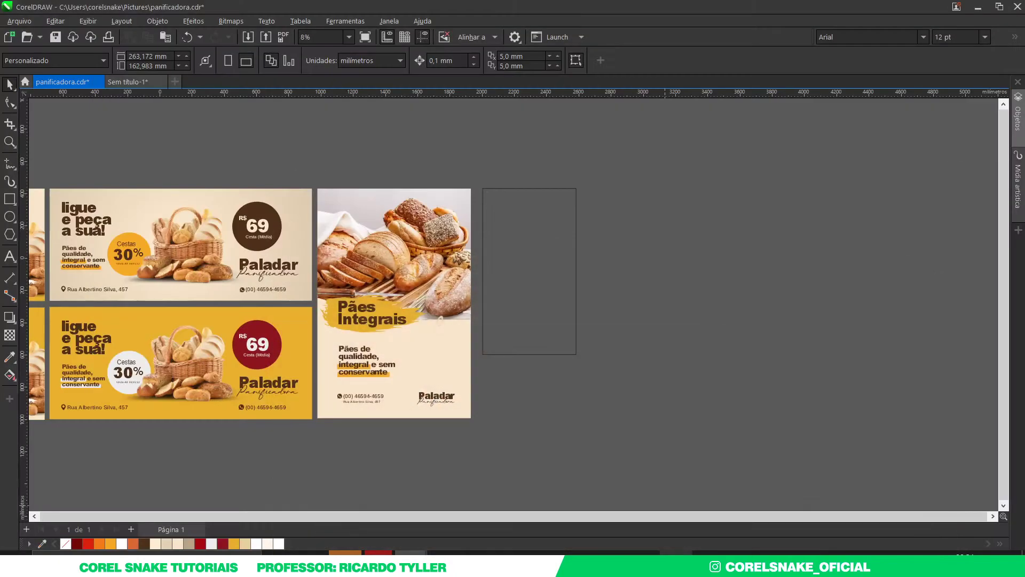
- Enlarge the empty rectangle proportionally to about 699 × 1242 mm, keeping its upper corner beside the poster
{"action": "left_click", "coordinate": [555, 321]}
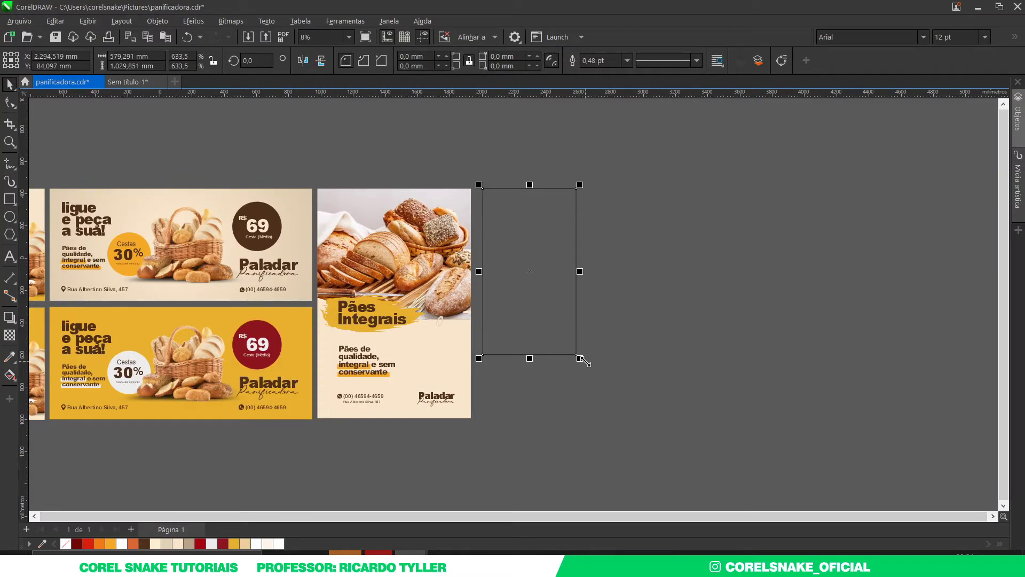
{"action": "left_click_drag", "start_coordinate": [581, 359], "coordinate": [604, 396]}
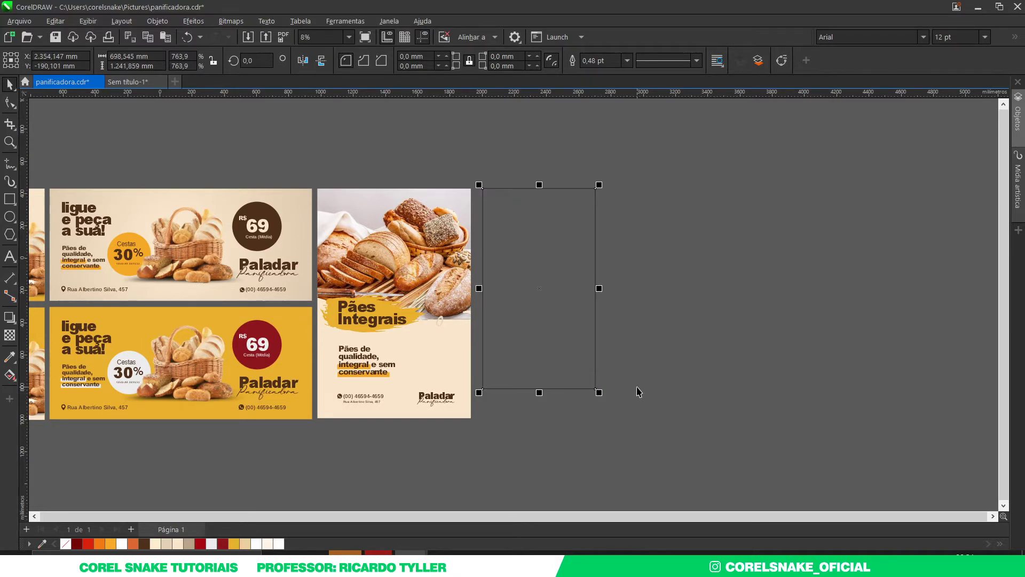
{"action": "key", "text": "F4"}
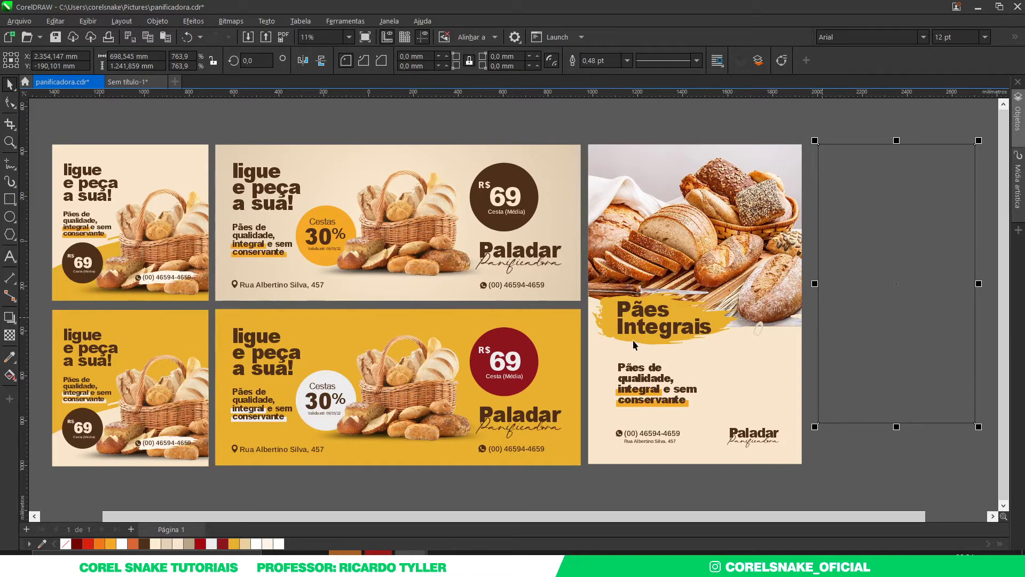
- Fill the rectangle with the banners' golden yellow, remove its outline and move it about 38 mm closer to the poster
{"action": "left_click", "coordinate": [235, 544]}
{"action": "right_click", "coordinate": [65, 544]}
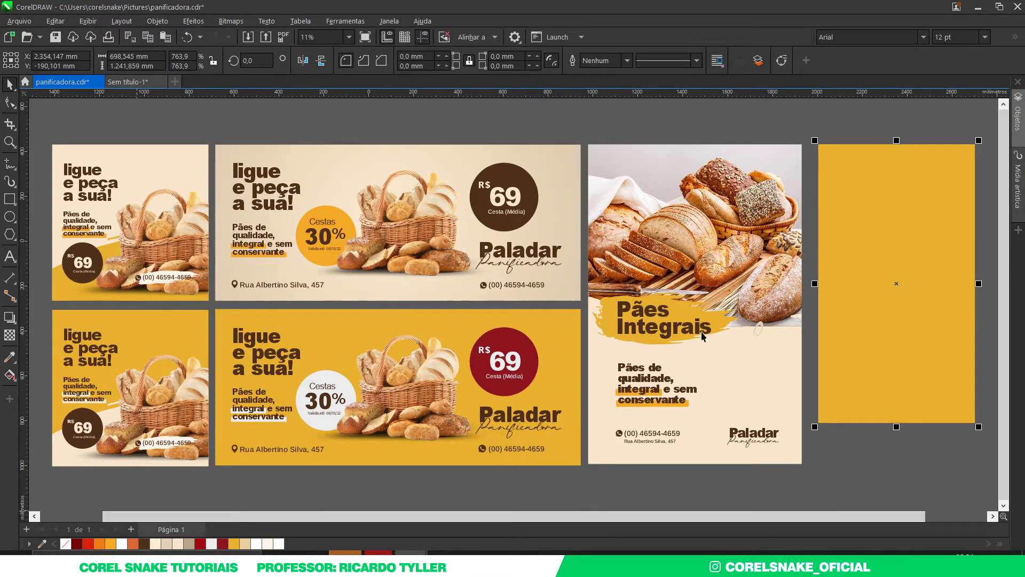
{"action": "left_click_drag", "start_coordinate": [883, 299], "coordinate": [876, 299]}
{"action": "key", "text": "Escape"}
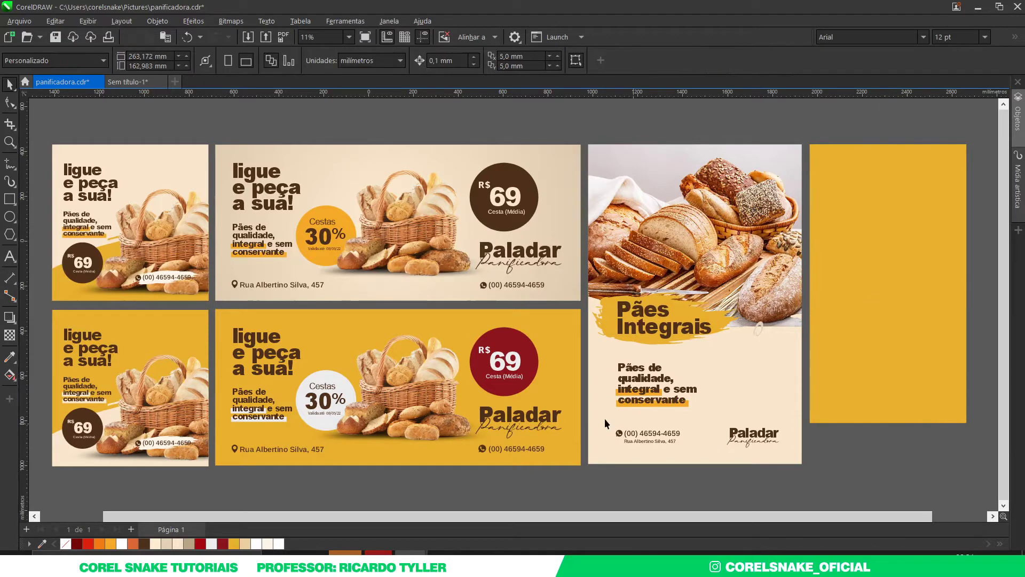
- Make a smaller centred copy of the yellow rectangle, about 551 × 980 mm, and fill it with light cream
{"action": "scroll", "coordinate": [606, 423], "scroll_direction": "down", "scroll_amount": 1}
{"action": "scroll", "coordinate": [694, 296], "scroll_direction": "up", "scroll_amount": 1}
{"action": "scroll", "coordinate": [491, 286], "scroll_direction": "down", "scroll_amount": 1}
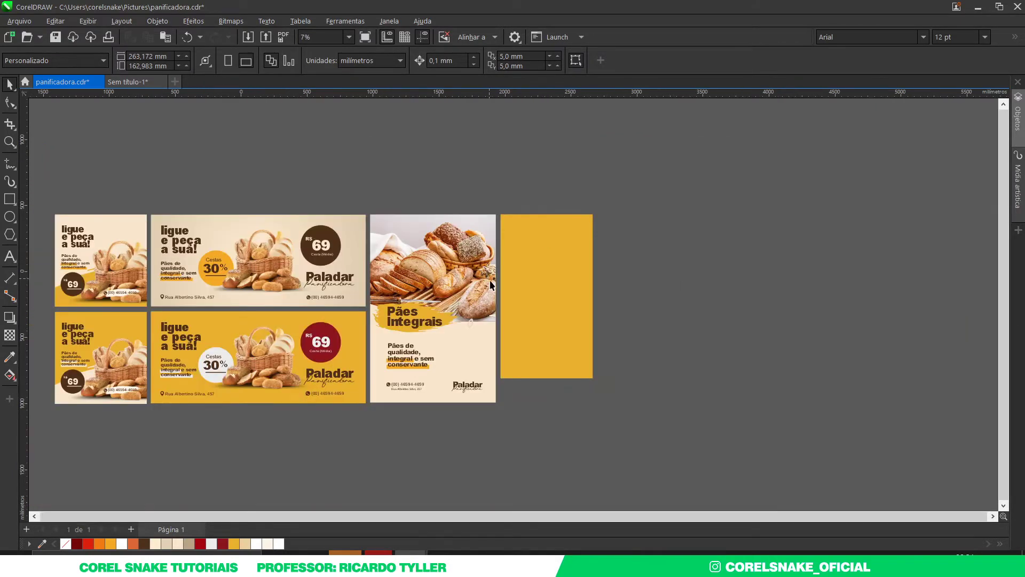
{"action": "scroll", "coordinate": [445, 314], "scroll_direction": "up", "scroll_amount": 1}
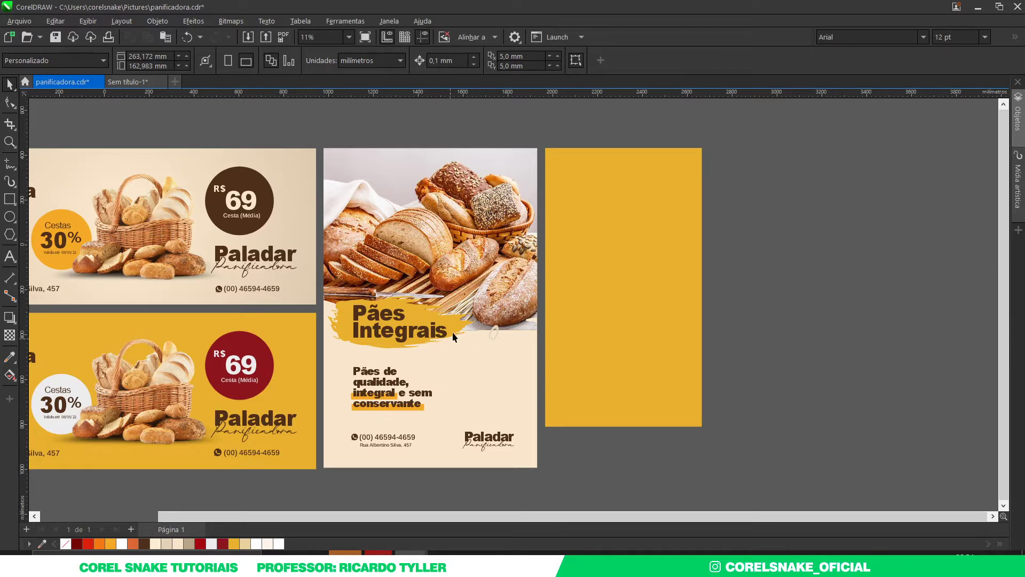
{"action": "left_click", "coordinate": [636, 264]}
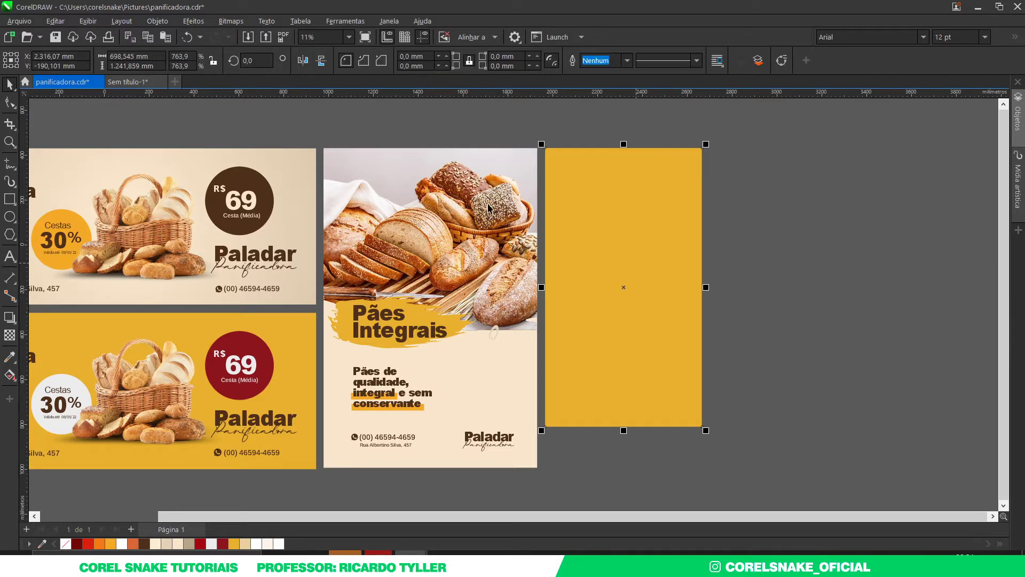
{"action": "left_click_drag", "start_coordinate": [540, 141], "coordinate": [559, 173]}
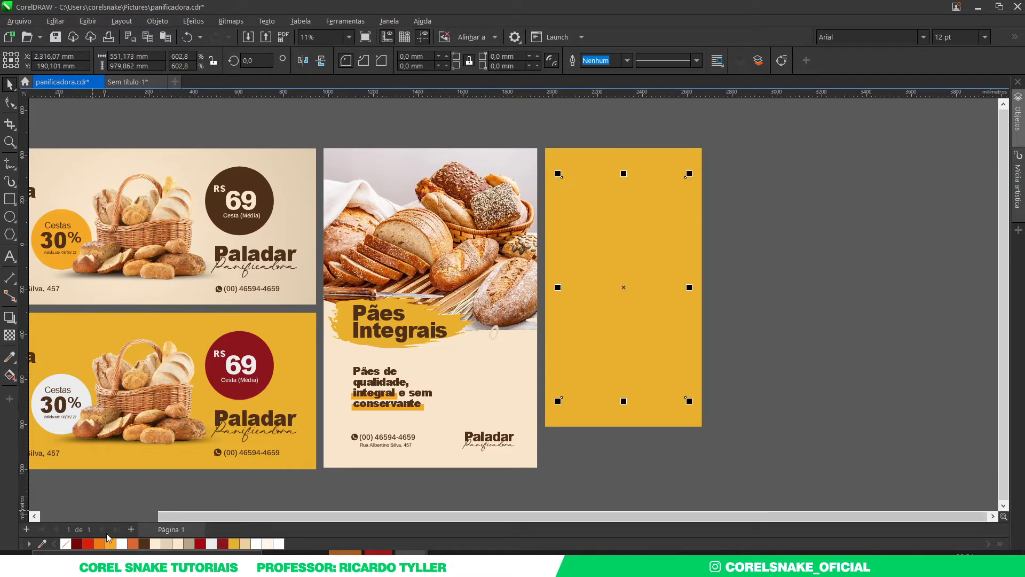
{"action": "left_click", "coordinate": [178, 544]}
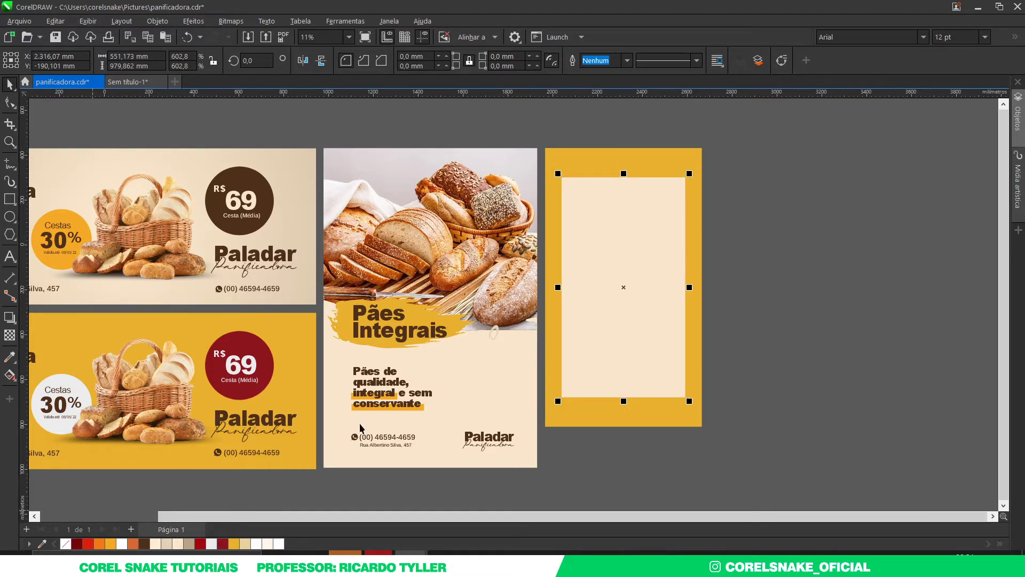
- Narrow the cream rectangle to about 399 mm, shorten it to about 940 mm and shift it toward the yellow background's upper right
{"action": "left_click_drag", "start_coordinate": [560, 288], "coordinate": [651, 274]}
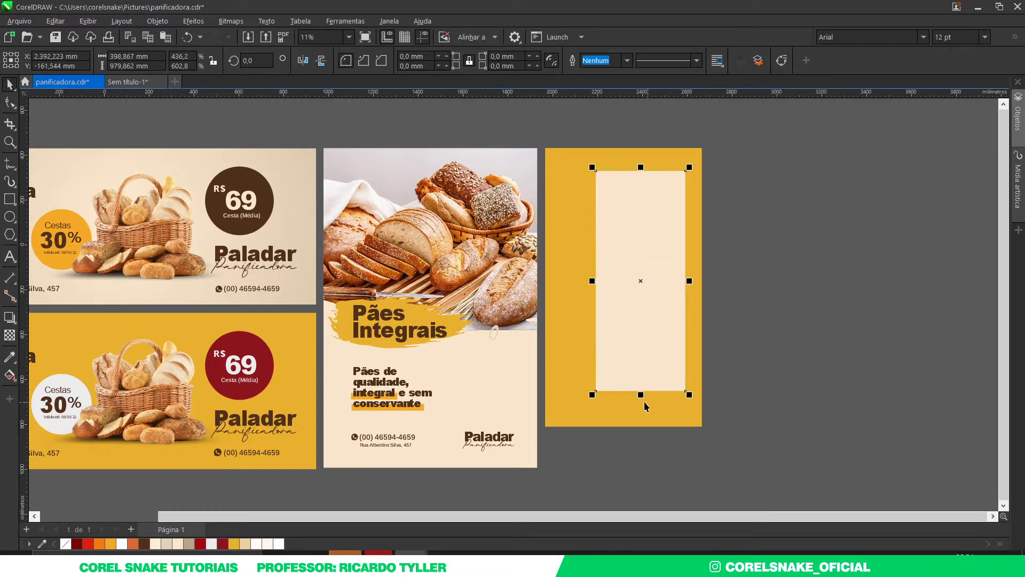
{"action": "left_click_drag", "start_coordinate": [661, 344], "coordinate": [657, 343]}
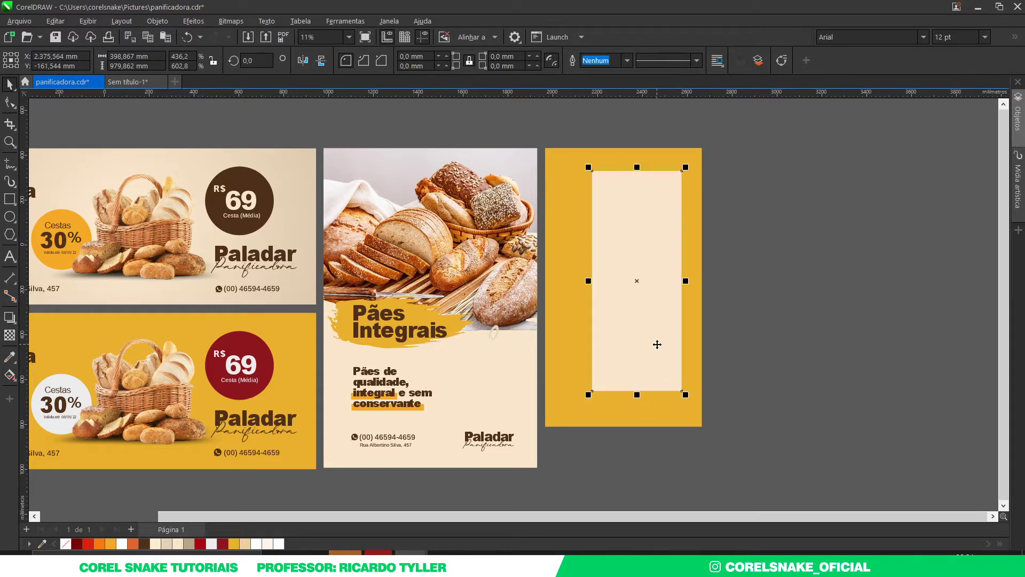
{"action": "left_click_drag", "start_coordinate": [637, 395], "coordinate": [638, 387]}
{"action": "left_click", "coordinate": [756, 357]}
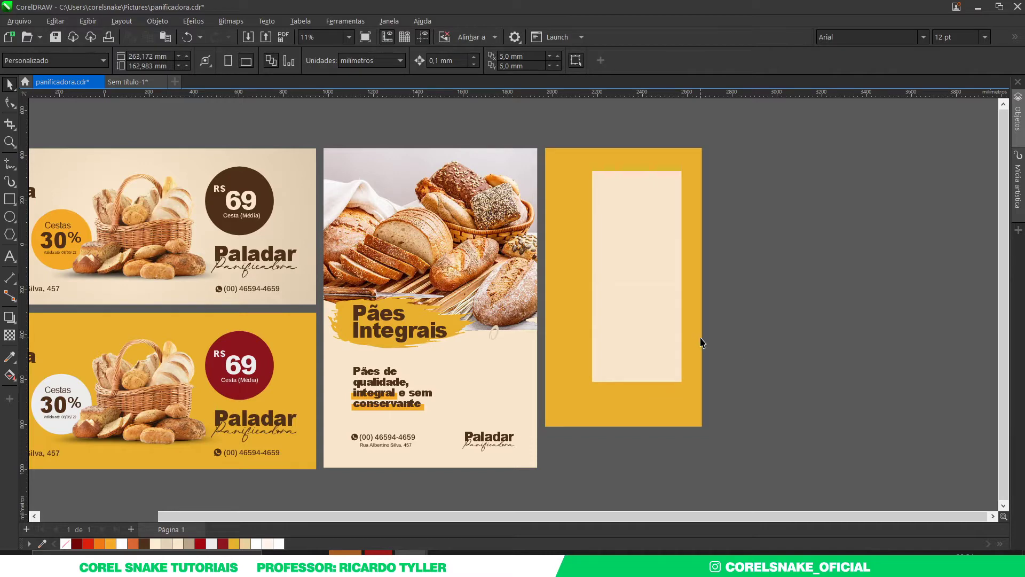
- Convert the cream rectangle into an empty PowerClip container
{"action": "left_click", "coordinate": [640, 236]}
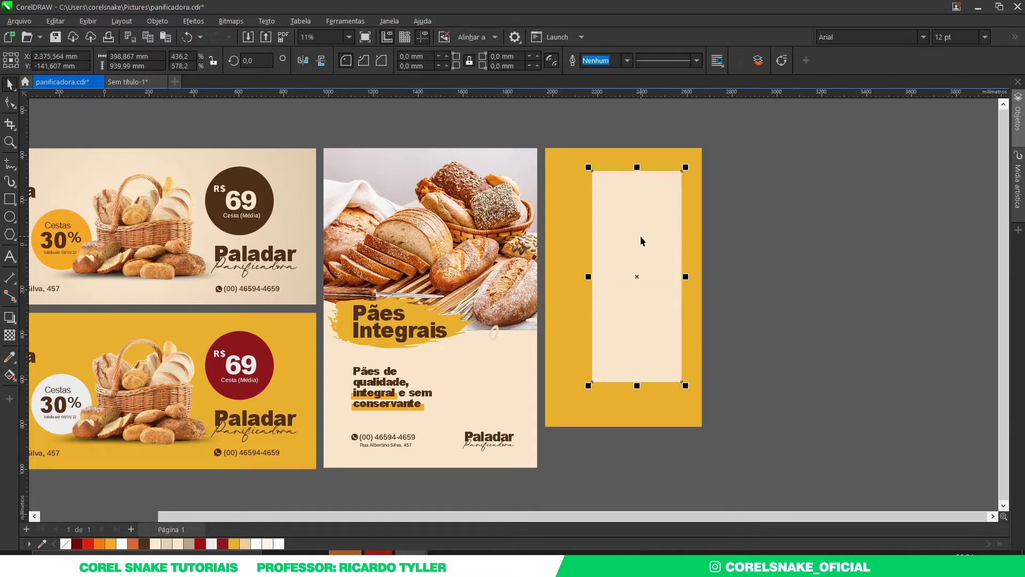
{"action": "right_click", "coordinate": [628, 231]}
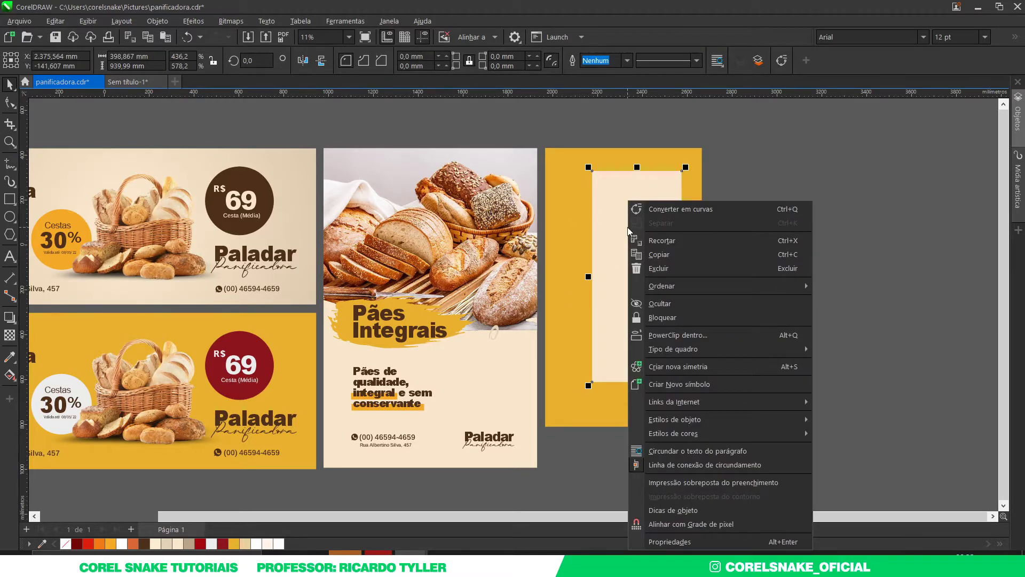
{"action": "mouse_move", "coordinate": [754, 353]}
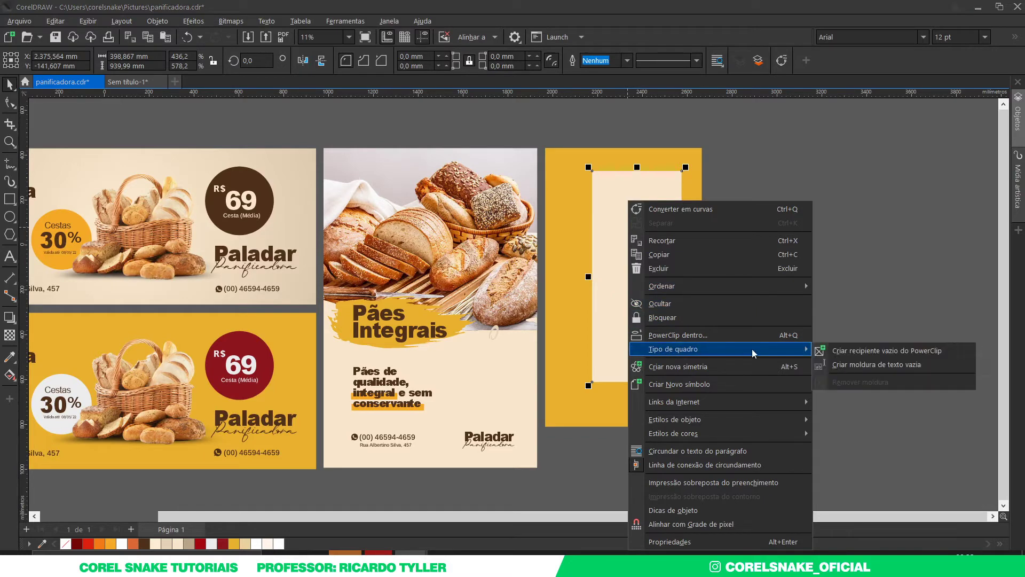
{"action": "left_click", "coordinate": [834, 348]}
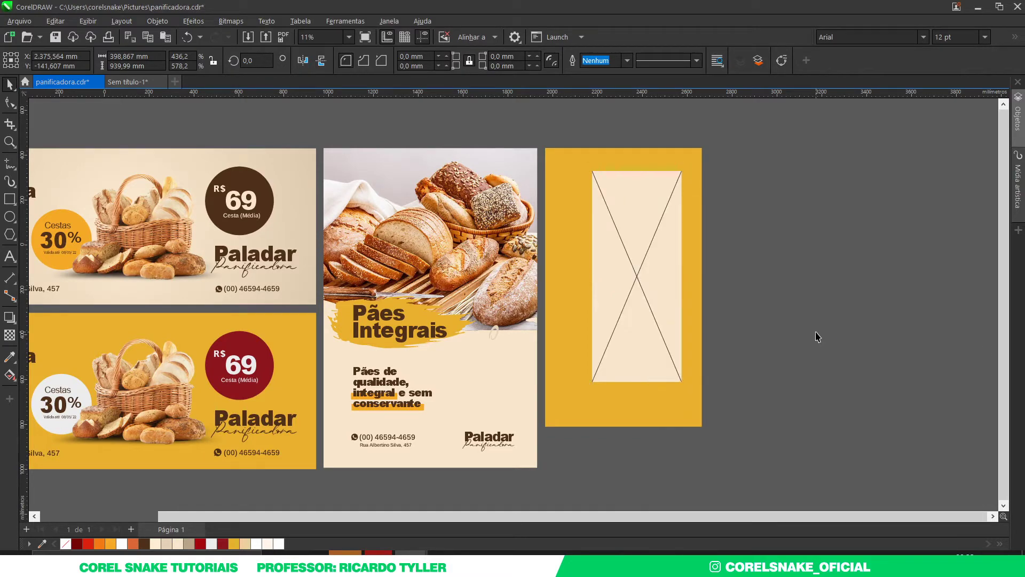
- Copy the poster's bread photo into the story's empty PowerClip frame and position it over the frame
{"action": "left_click", "coordinate": [440, 213]}
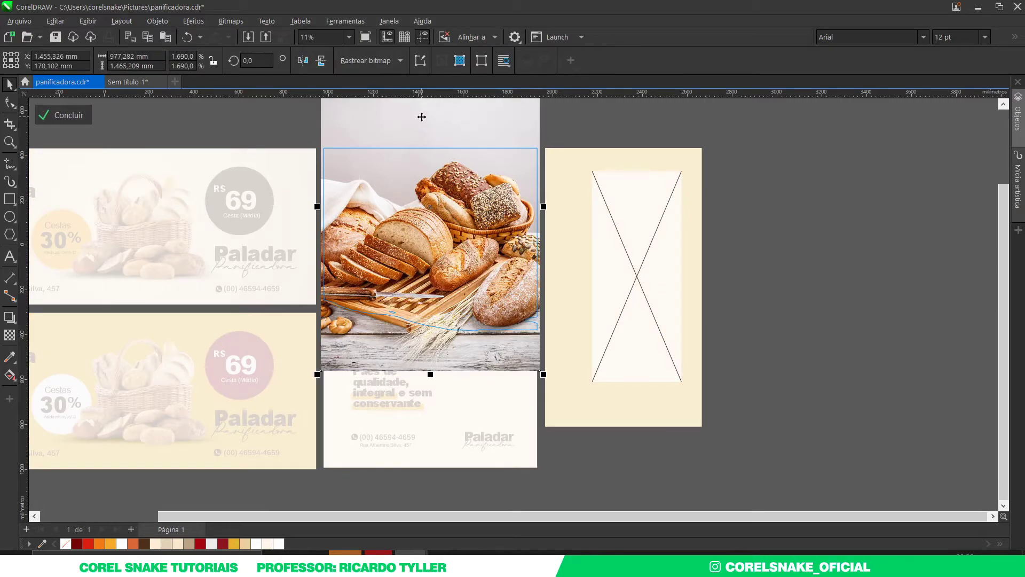
{"action": "left_click", "coordinate": [791, 251]}
{"action": "left_click", "coordinate": [620, 240]}
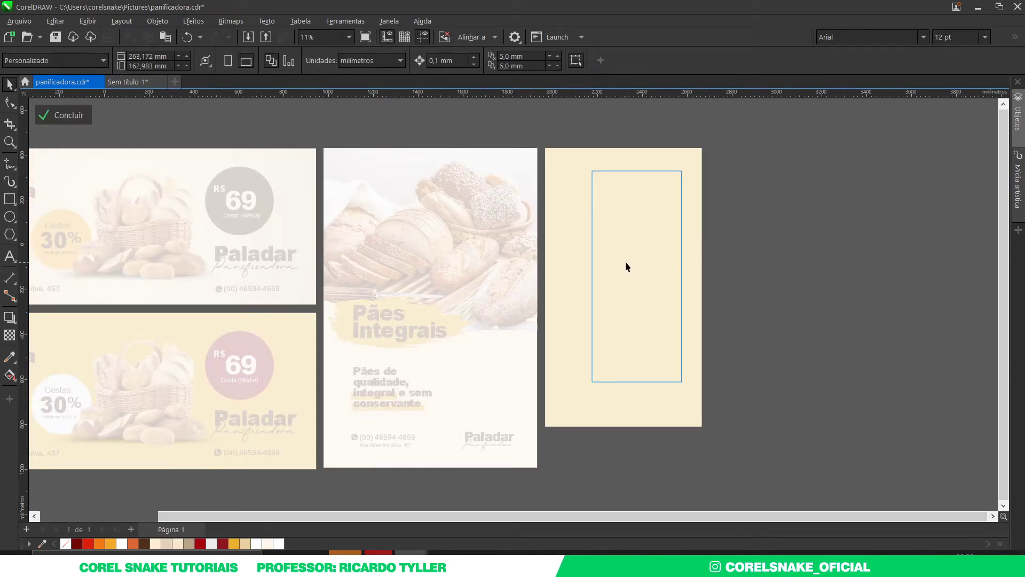
{"action": "key", "text": "ctrl+v"}
{"action": "left_click_drag", "start_coordinate": [445, 211], "coordinate": [669, 234]}
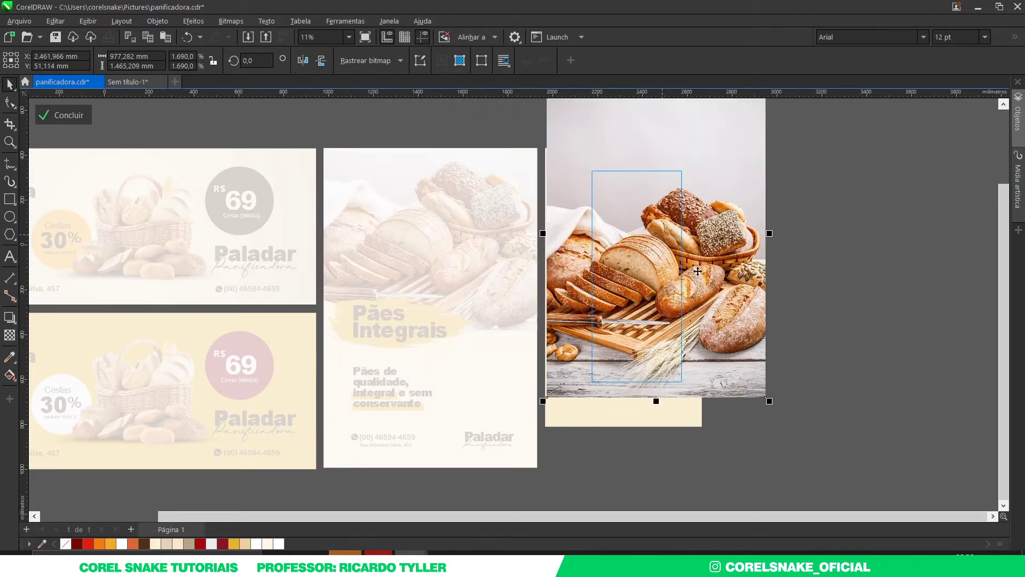
{"action": "left_click", "coordinate": [796, 292], "text": "ctrl"}
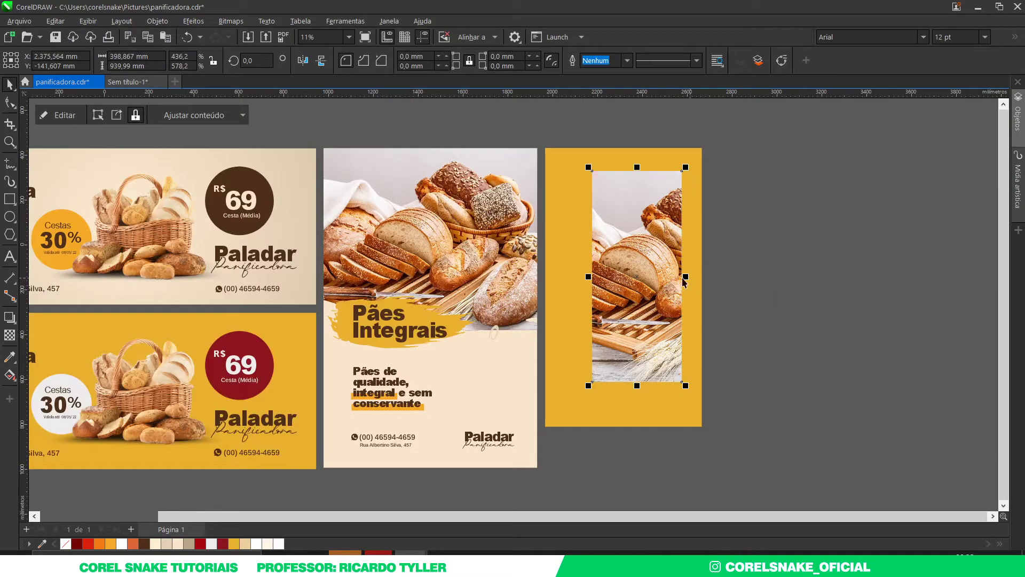
- Scale the photo inside the story frame to about 737 × 1105 mm and lower it to show more loaves
{"action": "left_click", "coordinate": [640, 276], "text": "ctrl"}
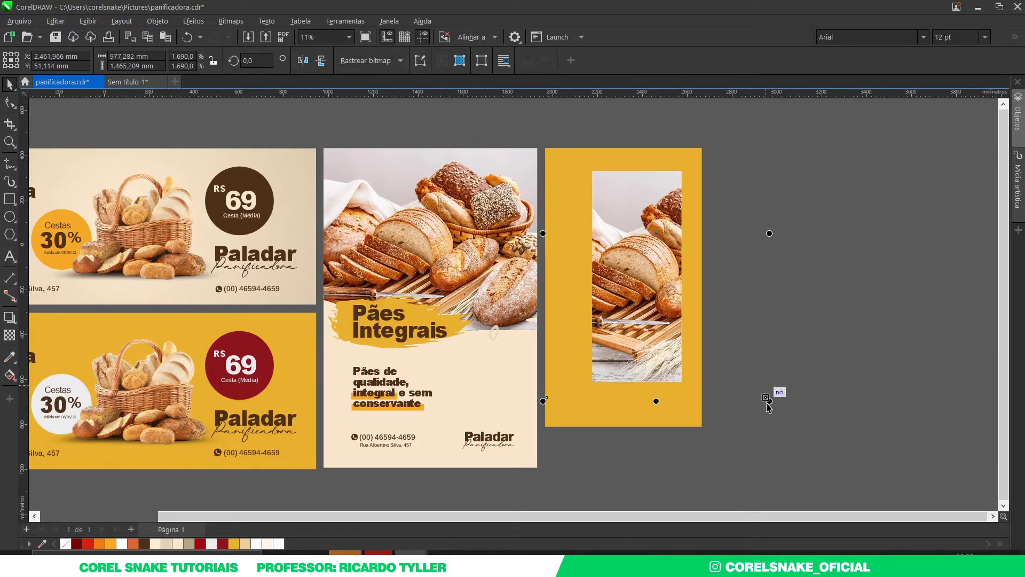
{"action": "left_click_drag", "start_coordinate": [771, 403], "coordinate": [746, 383]}
{"action": "left_click_drag", "start_coordinate": [662, 214], "coordinate": [659, 246]}
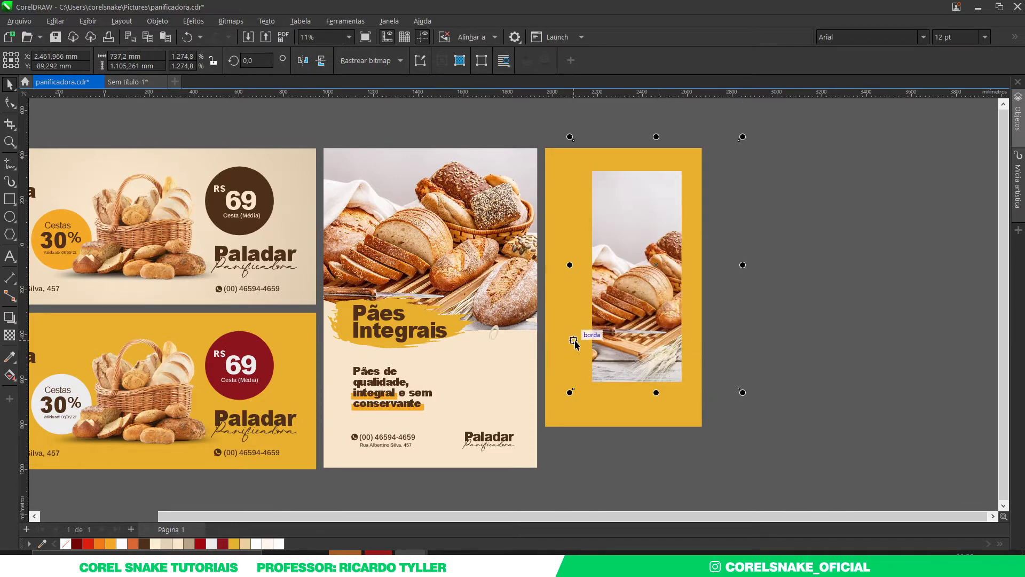
{"action": "left_click_drag", "start_coordinate": [619, 326], "coordinate": [619, 315]}
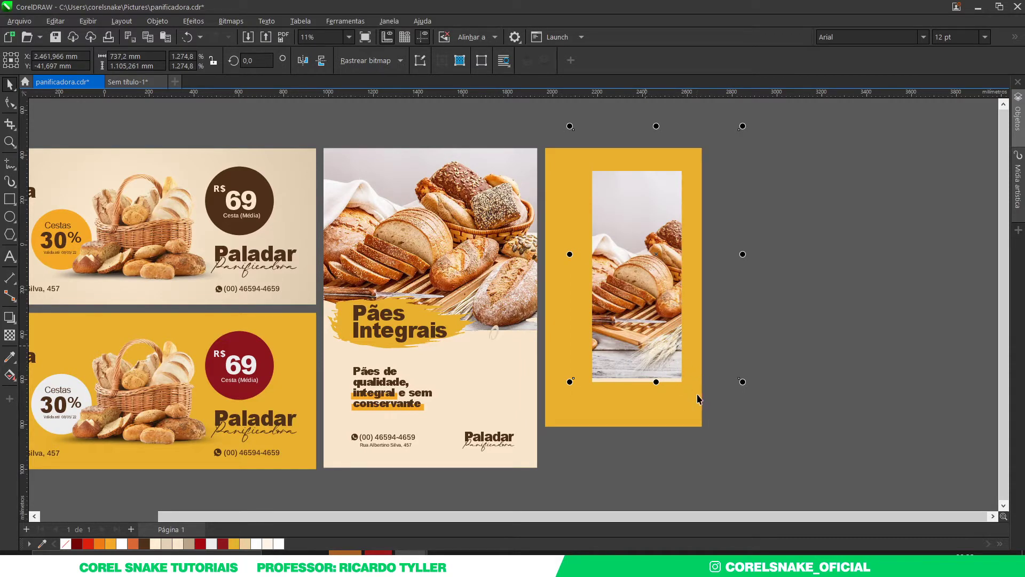
{"action": "left_click_drag", "start_coordinate": [744, 383], "coordinate": [744, 382]}
{"action": "left_click_drag", "start_coordinate": [621, 323], "coordinate": [621, 320]}
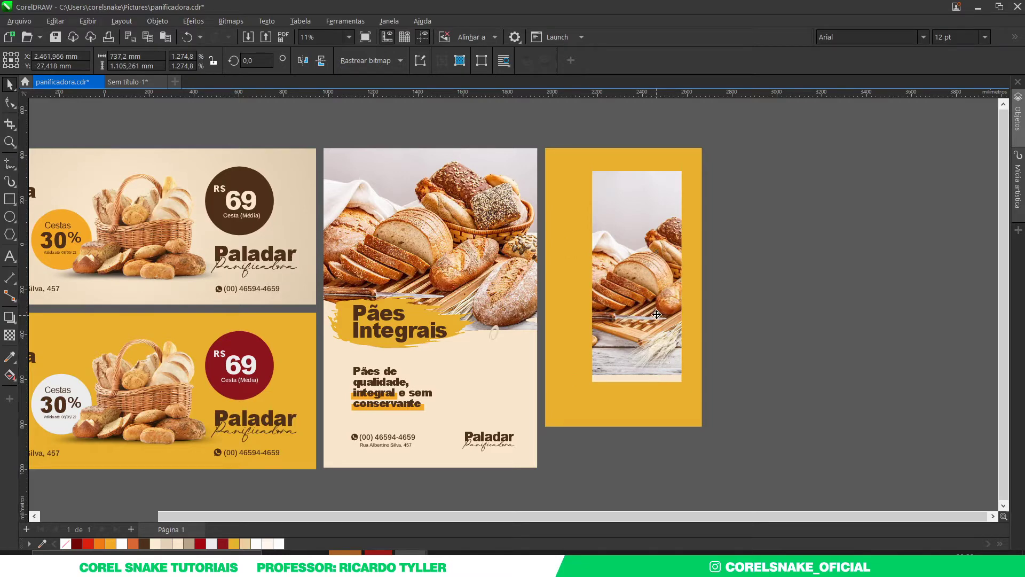
{"action": "left_click_drag", "start_coordinate": [658, 315], "coordinate": [656, 312]}
{"action": "left_click", "coordinate": [641, 277]}
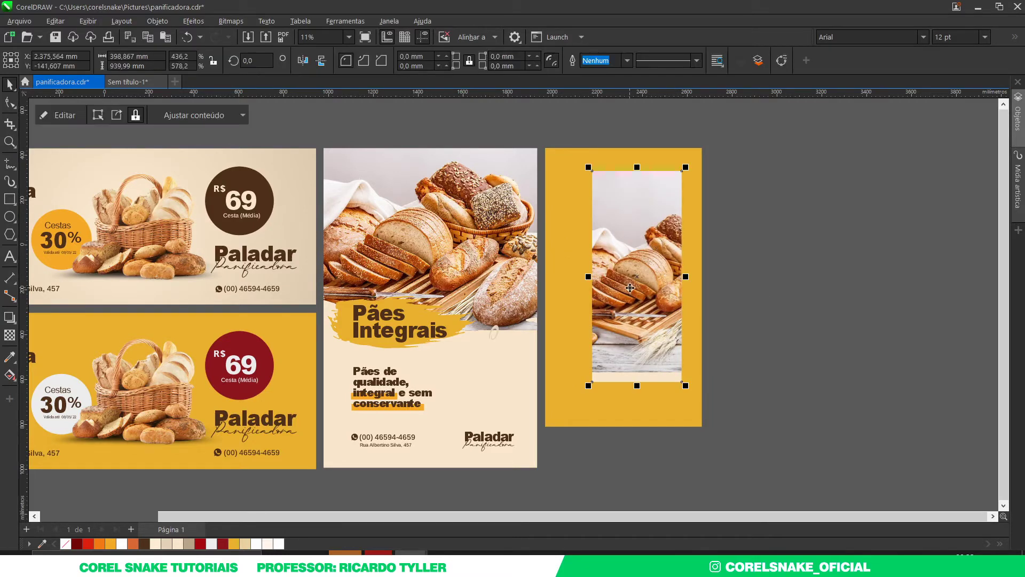
- Duplicate the bread photo about 697 mm lower inside the frame and blend their overlap with a vertical linear transparency
{"action": "double_click", "coordinate": [657, 257]}
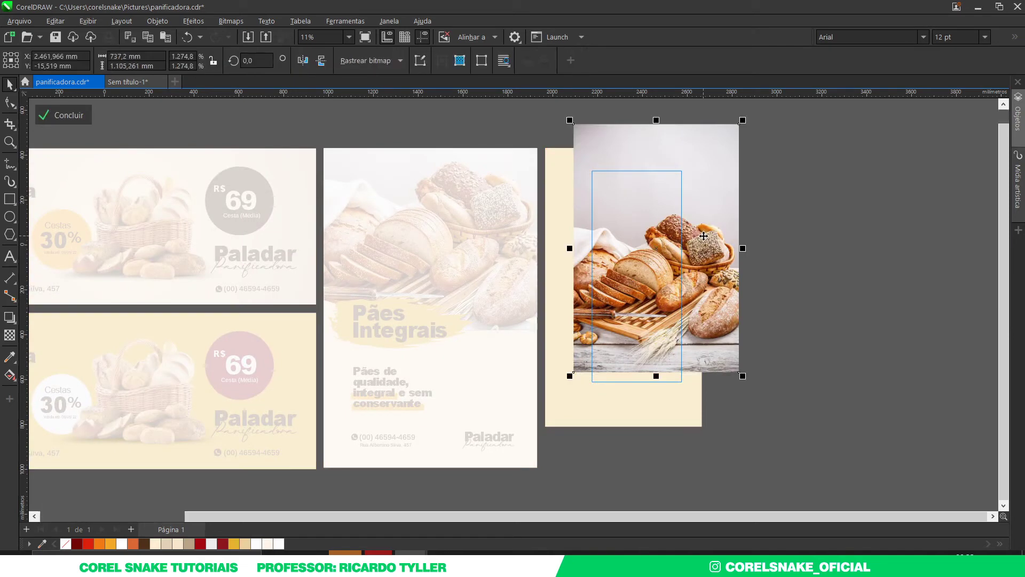
{"action": "left_click_drag", "start_coordinate": [720, 162], "coordinate": [703, 321]}
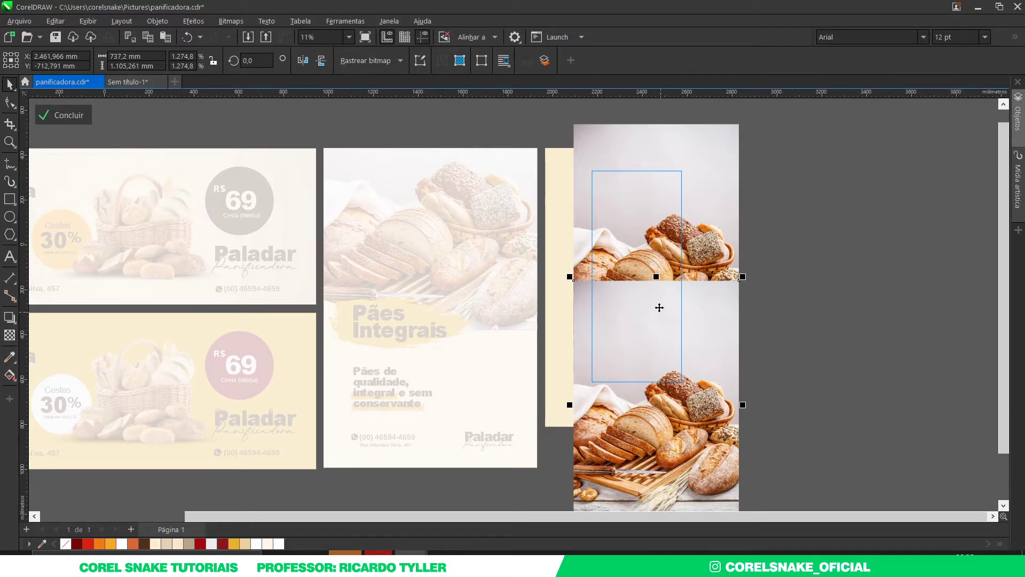
{"action": "left_click", "coordinate": [10, 335]}
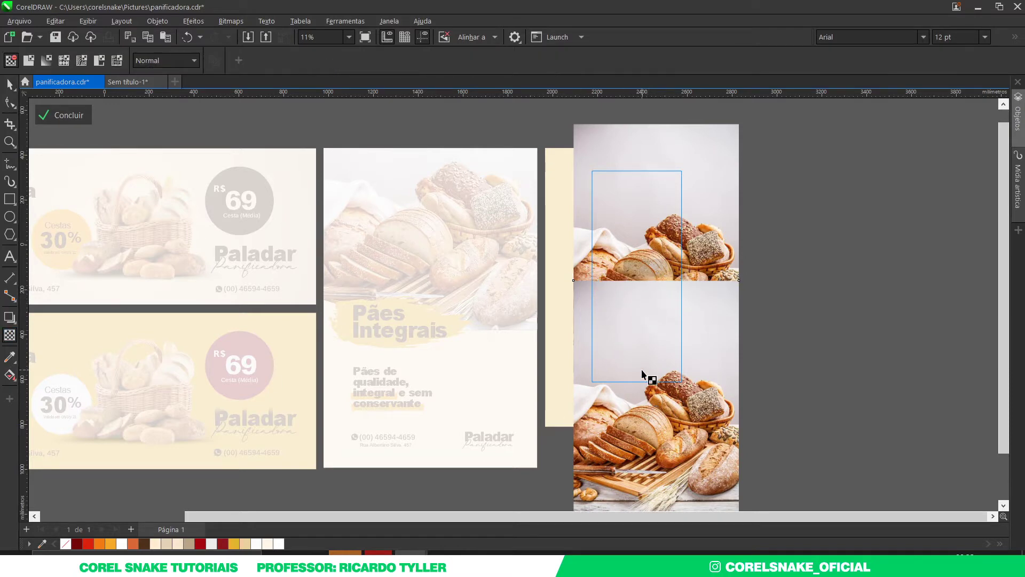
{"action": "left_click_drag", "start_coordinate": [635, 352], "coordinate": [636, 287]}
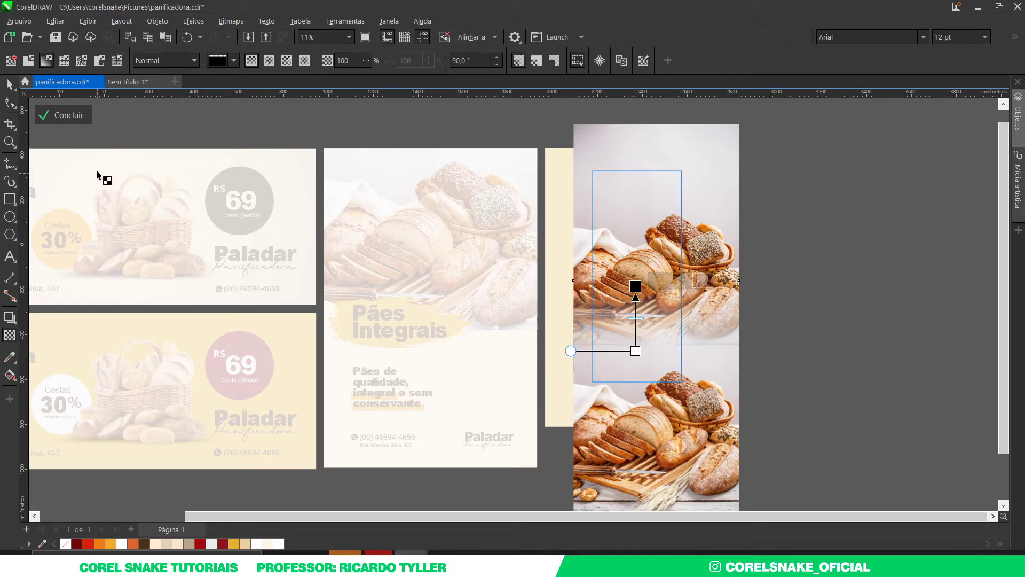
{"action": "left_click", "coordinate": [8, 88]}
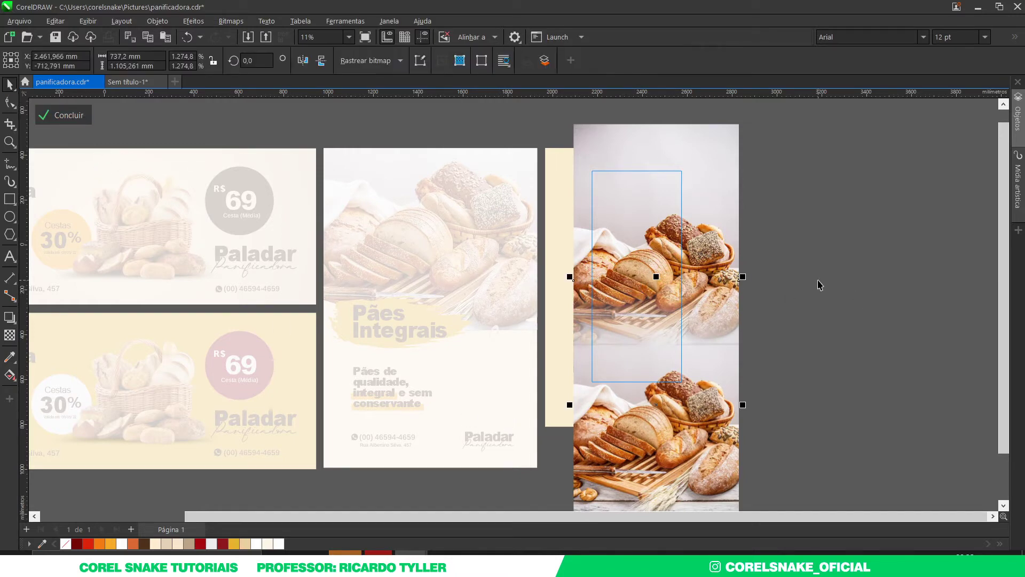
{"action": "left_click", "coordinate": [821, 284], "text": "ctrl"}
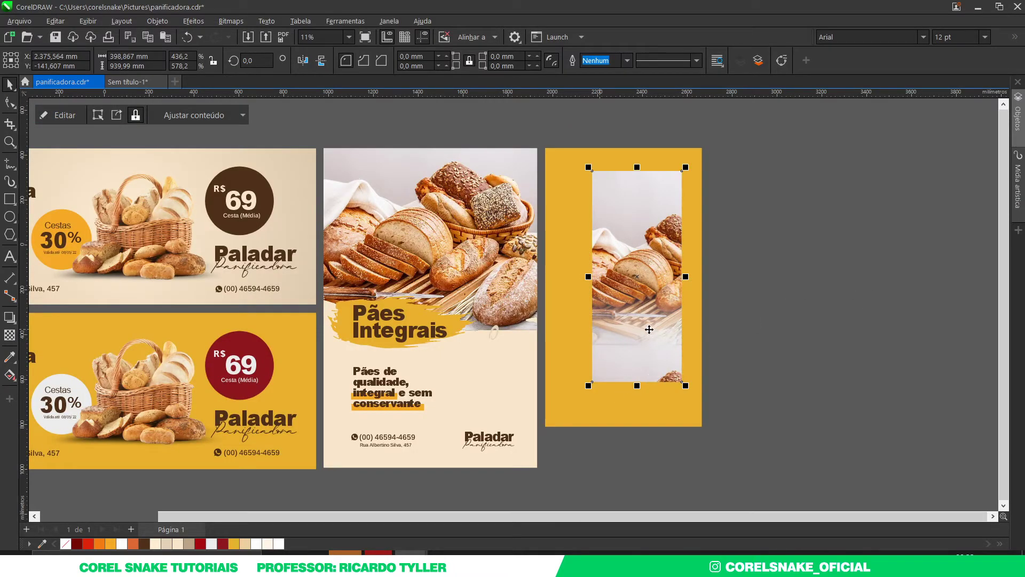
- Stretch the lower photo copy sideways to about 920 mm wide to push its loaves out of the frame
{"action": "left_click", "coordinate": [633, 352], "text": "ctrl"}
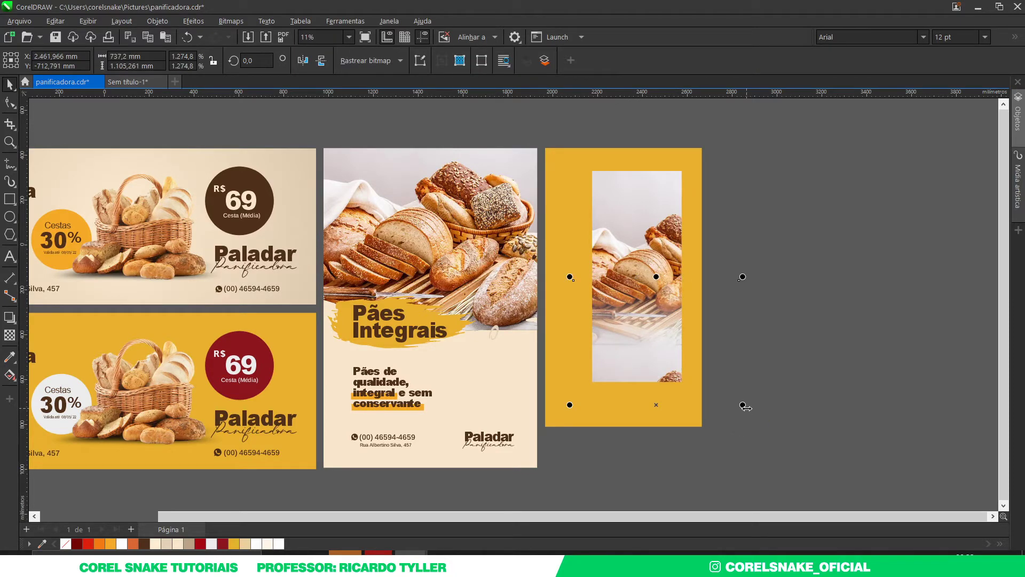
{"action": "left_click_drag", "start_coordinate": [747, 409], "coordinate": [784, 405]}
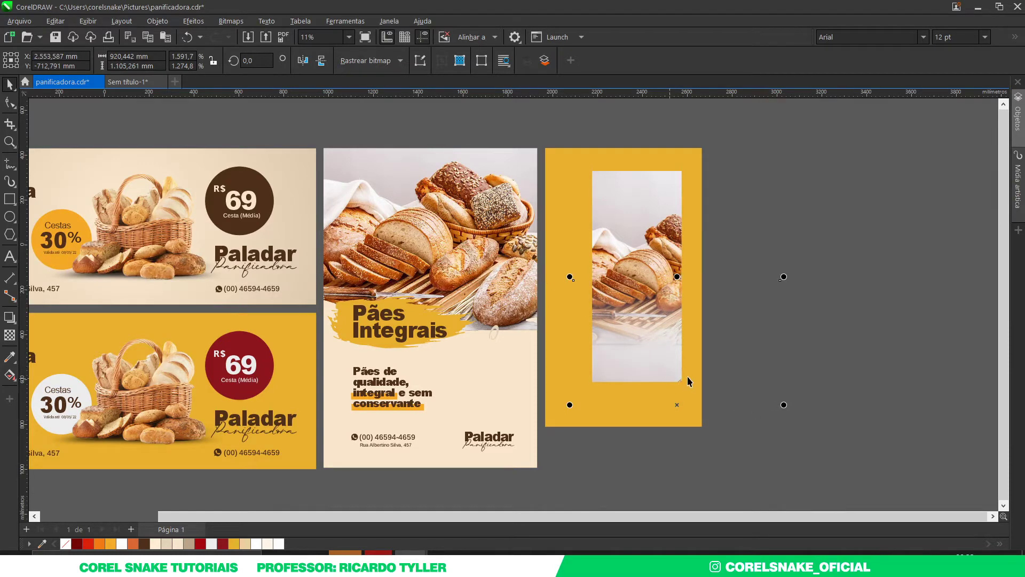
{"action": "left_click", "coordinate": [711, 352]}
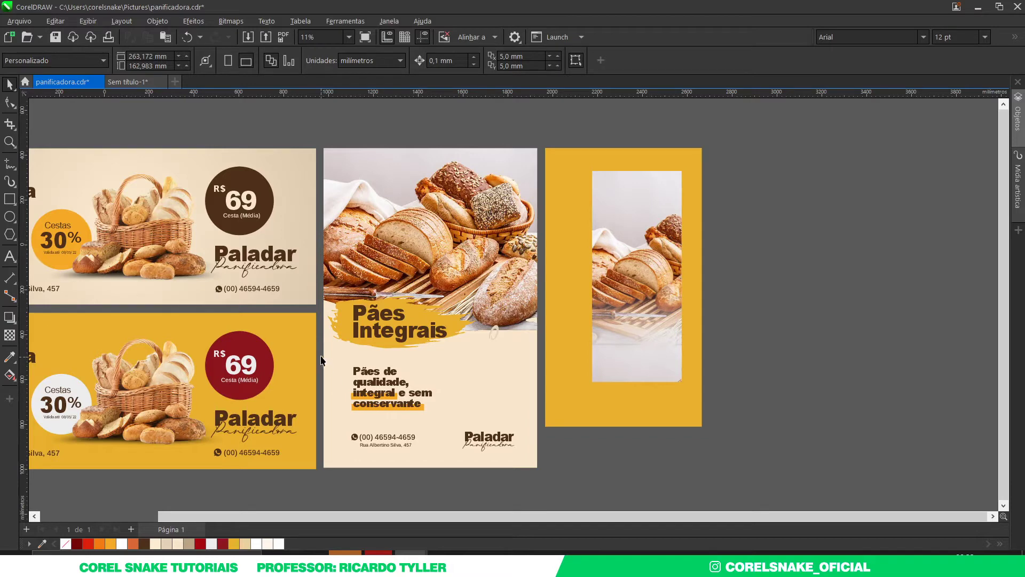
- Copy the poster's "Pães de qualidade" text with its highlights onto the story's lower part, enlarged to about 397 × 213 mm
{"action": "left_click", "coordinate": [451, 413]}
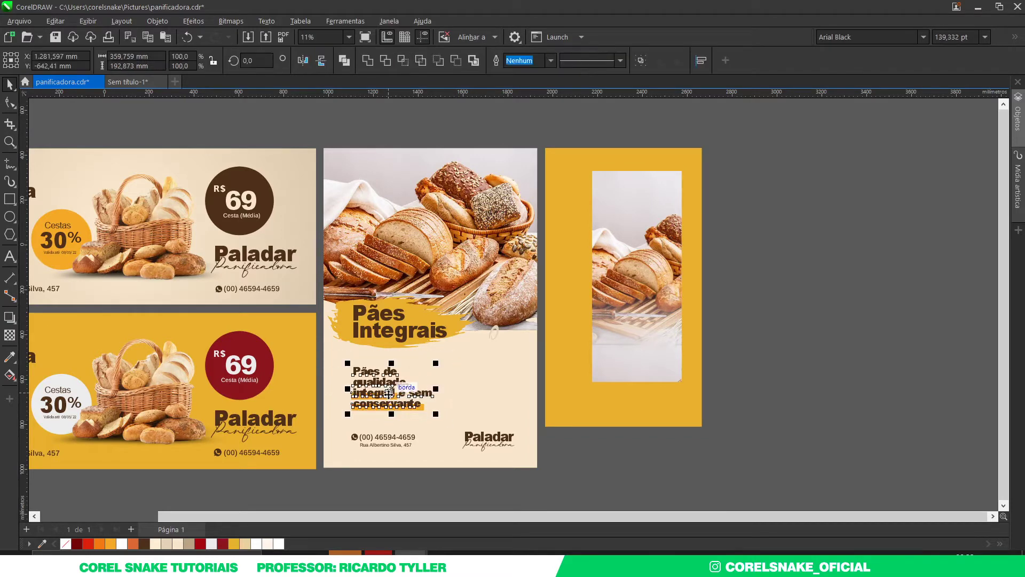
{"action": "left_click_drag", "start_coordinate": [391, 396], "coordinate": [595, 357]}
{"action": "right_click", "coordinate": [594, 356]}
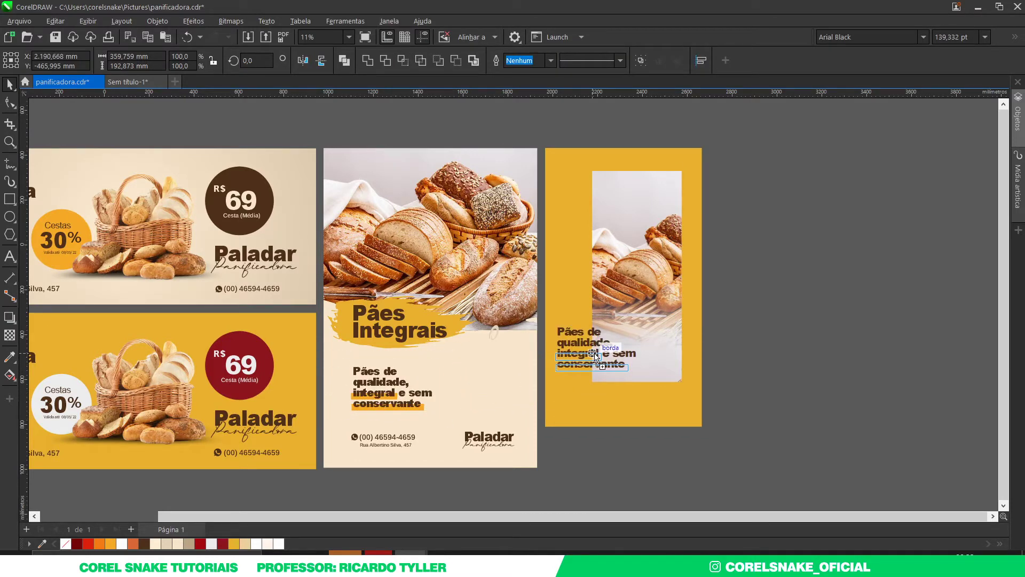
{"action": "left_click_drag", "start_coordinate": [643, 323], "coordinate": [648, 319]}
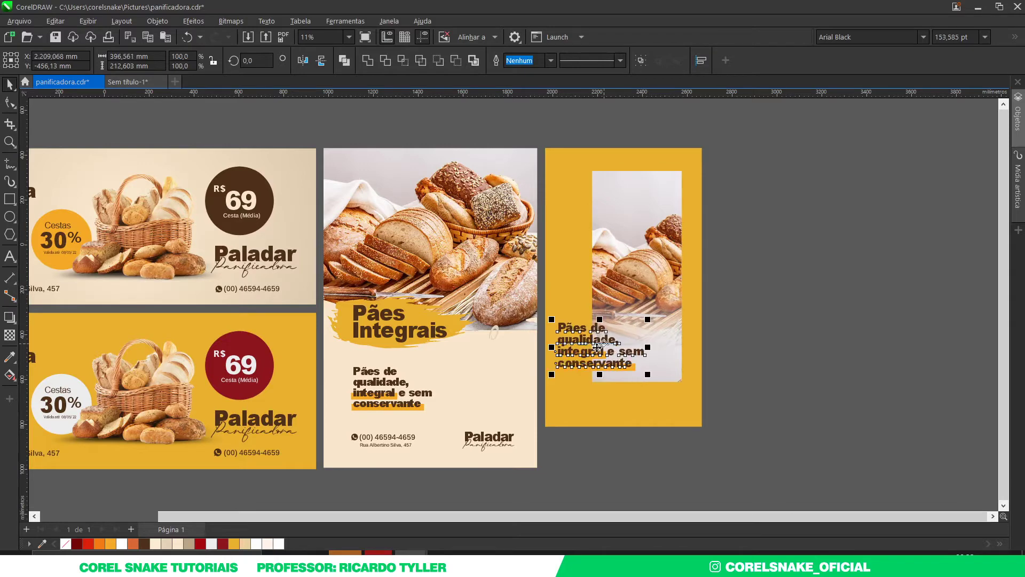
{"action": "left_click_drag", "start_coordinate": [601, 345], "coordinate": [606, 342]}
{"action": "left_click", "coordinate": [788, 345]}
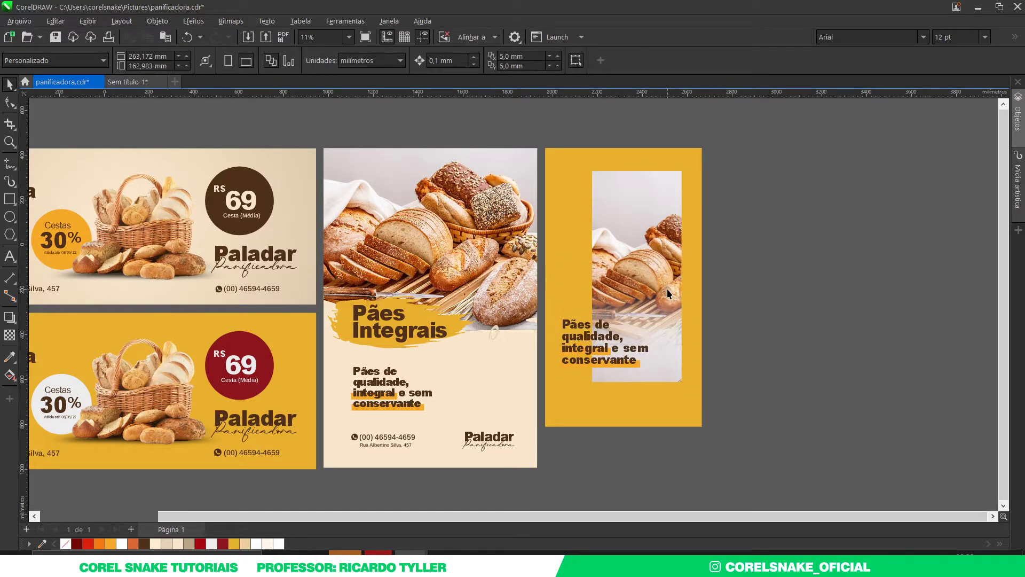
- Shift the image frame about 11 mm toward the background's right edge and slightly enlarge the highlighted text block
{"action": "left_click", "coordinate": [631, 262]}
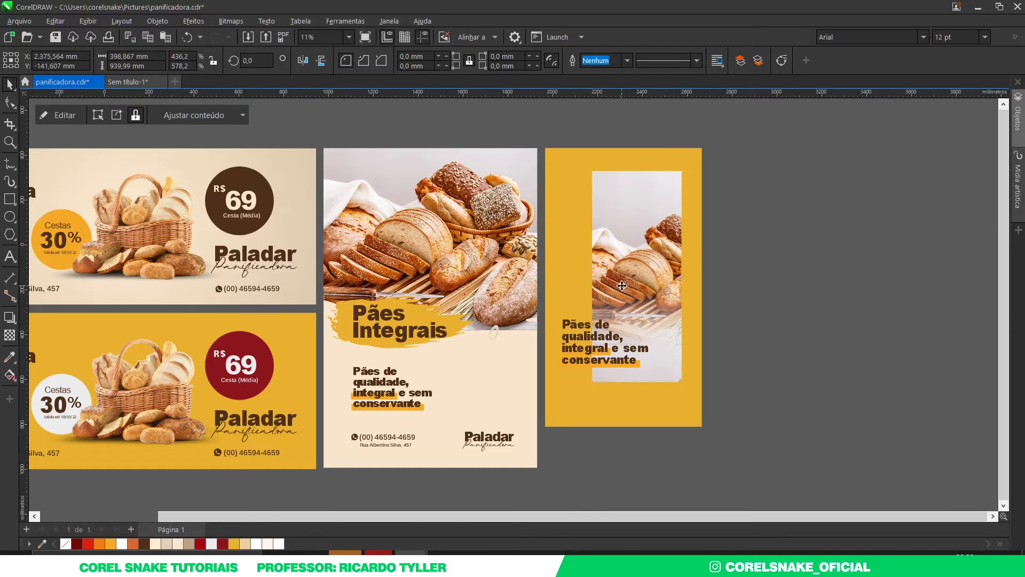
{"action": "left_click_drag", "start_coordinate": [627, 285], "coordinate": [629, 286]}
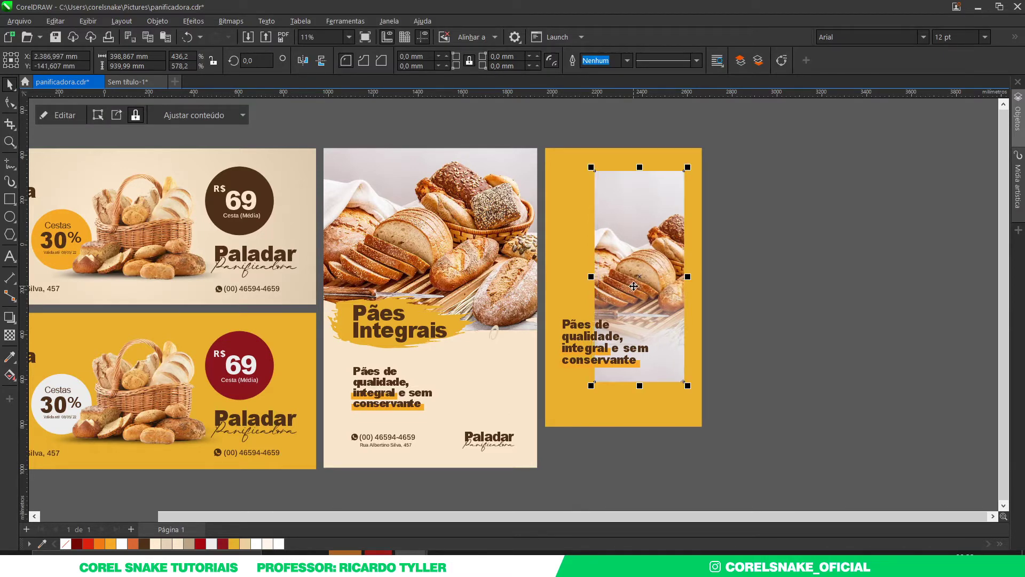
{"action": "left_click", "coordinate": [586, 356]}
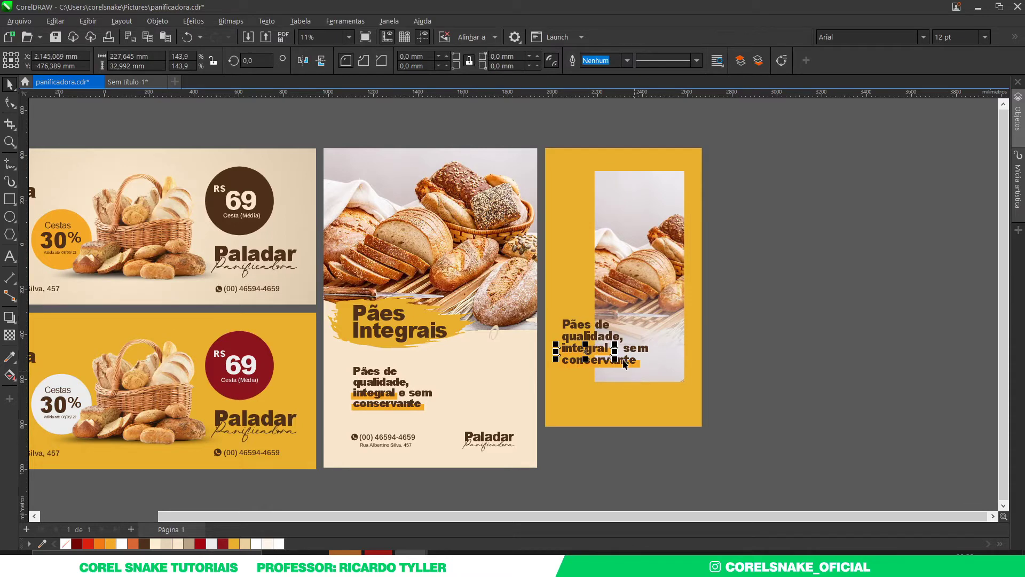
{"action": "left_click", "coordinate": [755, 362]}
{"action": "left_click_drag", "start_coordinate": [753, 289], "coordinate": [545, 377]}
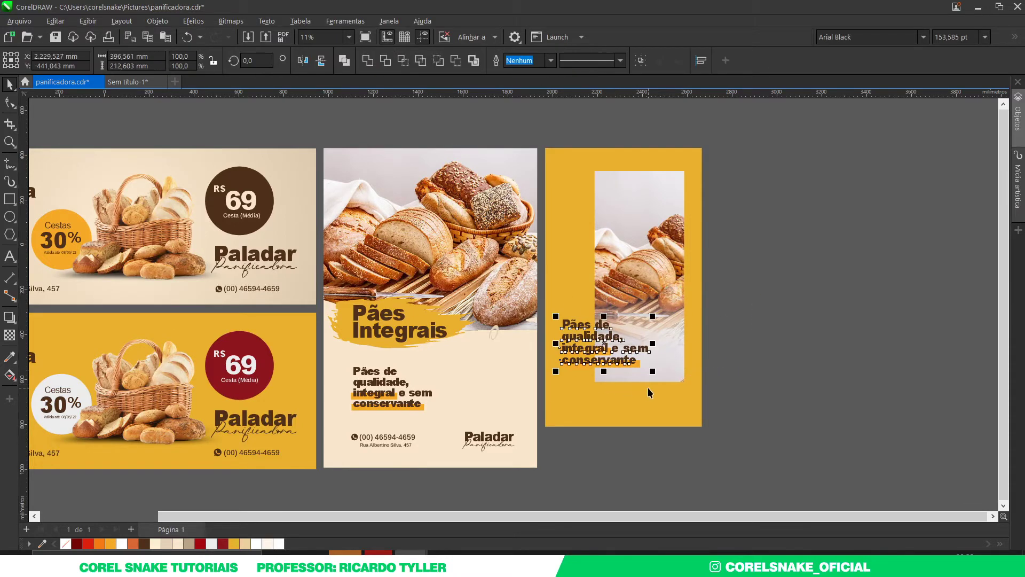
{"action": "left_click_drag", "start_coordinate": [656, 378], "coordinate": [663, 379]}
{"action": "left_click", "coordinate": [747, 365]}
{"action": "left_click", "coordinate": [761, 351]}
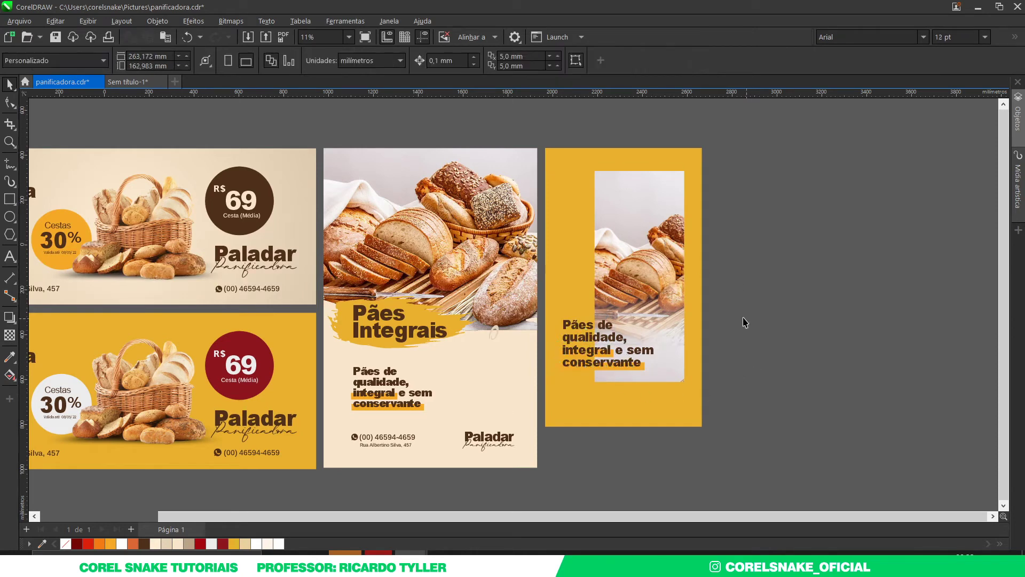
- Copy the poster's phone and address block onto the yellow area below the story's image frame
{"action": "left_click", "coordinate": [579, 168]}
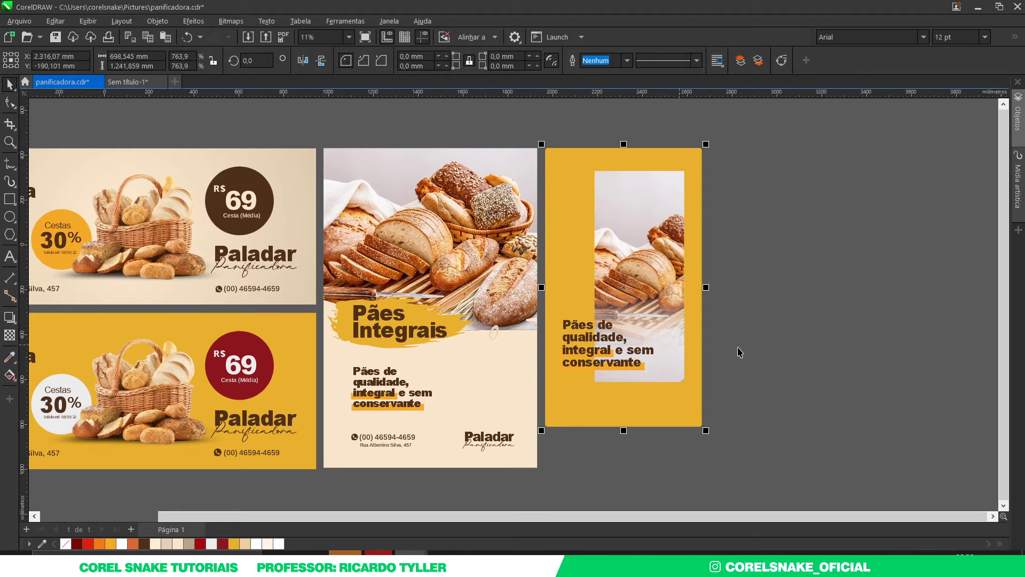
{"action": "left_click", "coordinate": [716, 367]}
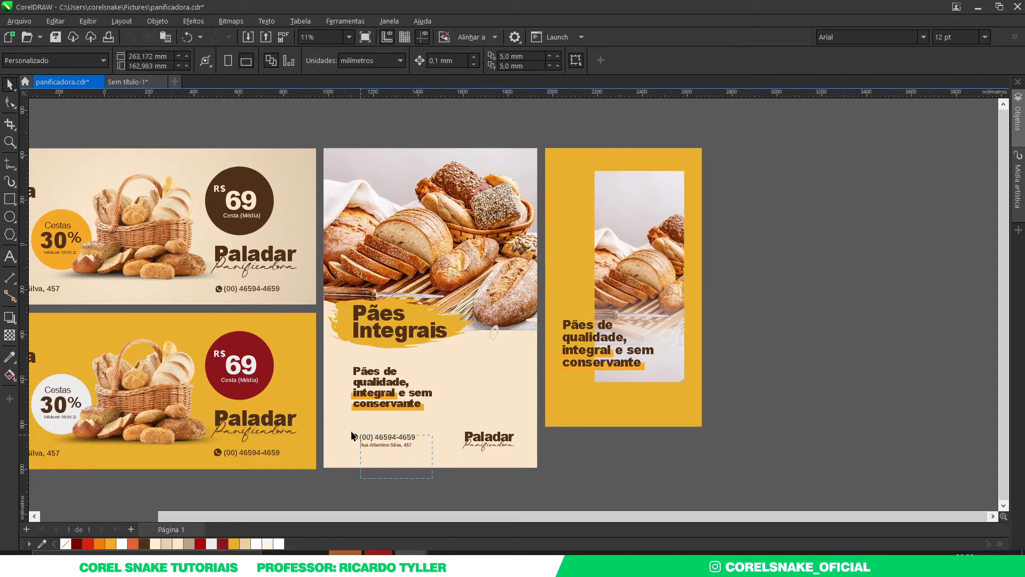
{"action": "left_click_drag", "start_coordinate": [352, 436], "coordinate": [582, 399]}
{"action": "left_click", "coordinate": [620, 445]}
- Add a vertical guideline at about 2043.9 mm, flush with the left edge of the story's "conservante" text
{"action": "scroll", "coordinate": [627, 424], "scroll_direction": "up", "scroll_amount": 3}
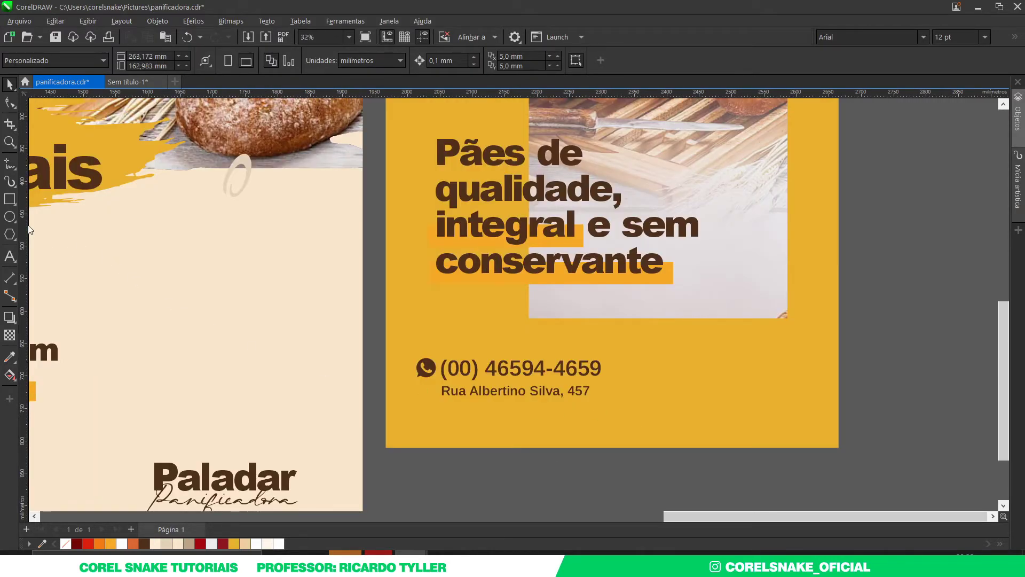
{"action": "left_click_drag", "start_coordinate": [28, 226], "coordinate": [236, 229]}
{"action": "left_click_drag", "start_coordinate": [415, 233], "coordinate": [437, 264]}
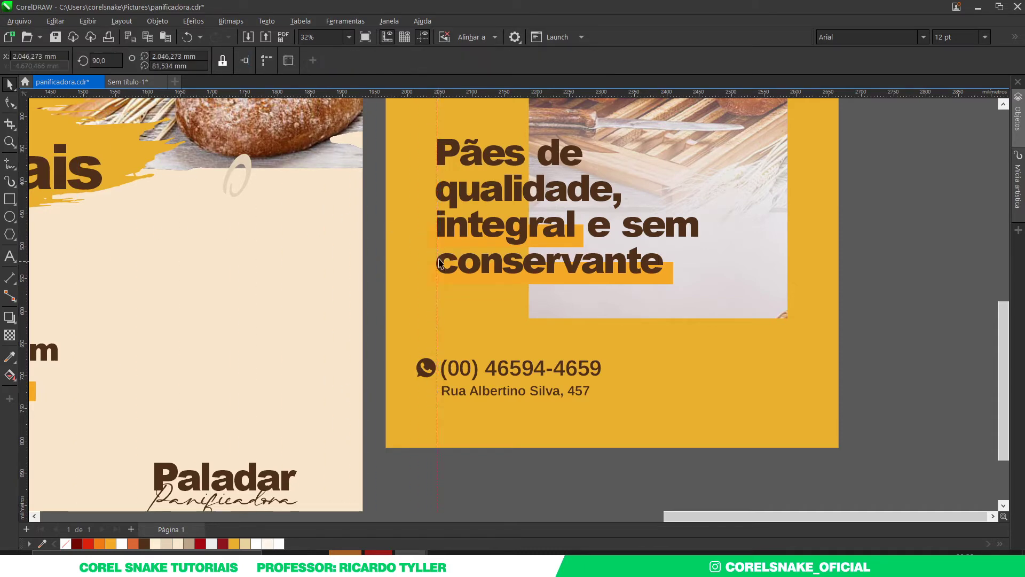
{"action": "scroll", "coordinate": [439, 280], "scroll_direction": "up", "scroll_amount": 4}
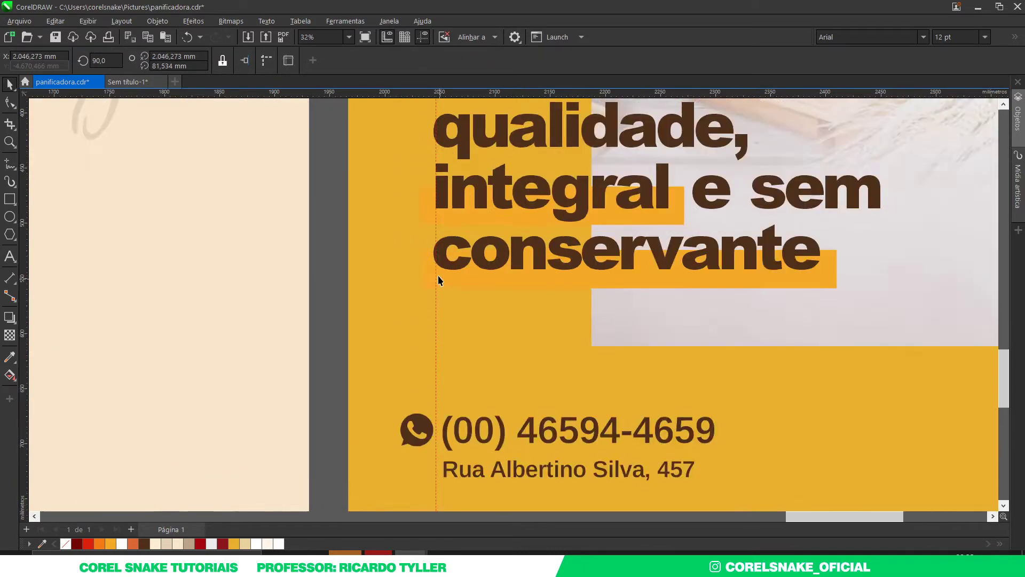
{"action": "scroll", "coordinate": [433, 239], "scroll_direction": "up", "scroll_amount": 4}
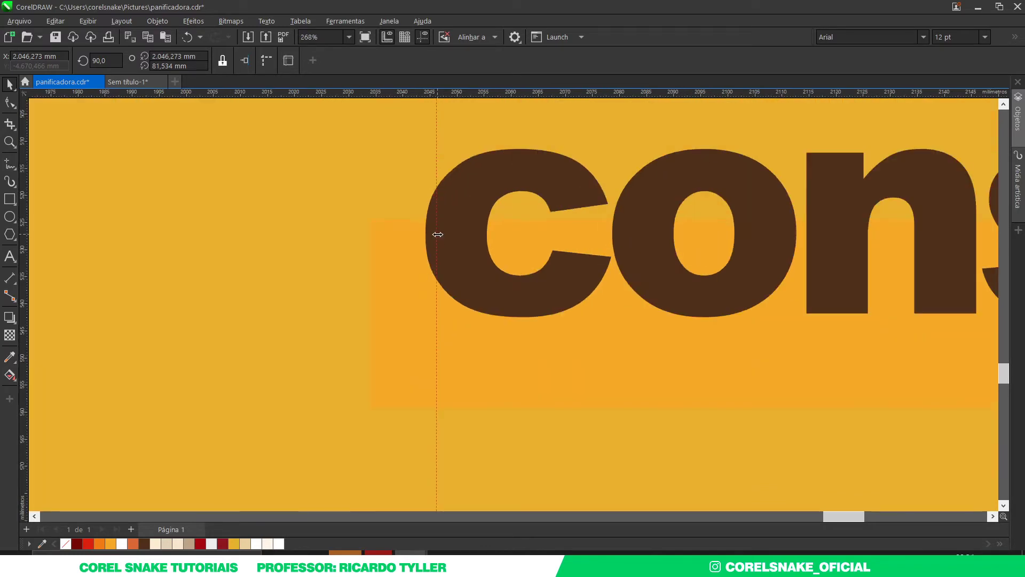
{"action": "left_click_drag", "start_coordinate": [436, 234], "coordinate": [424, 240]}
{"action": "scroll", "coordinate": [424, 241], "scroll_direction": "down", "scroll_amount": 7}
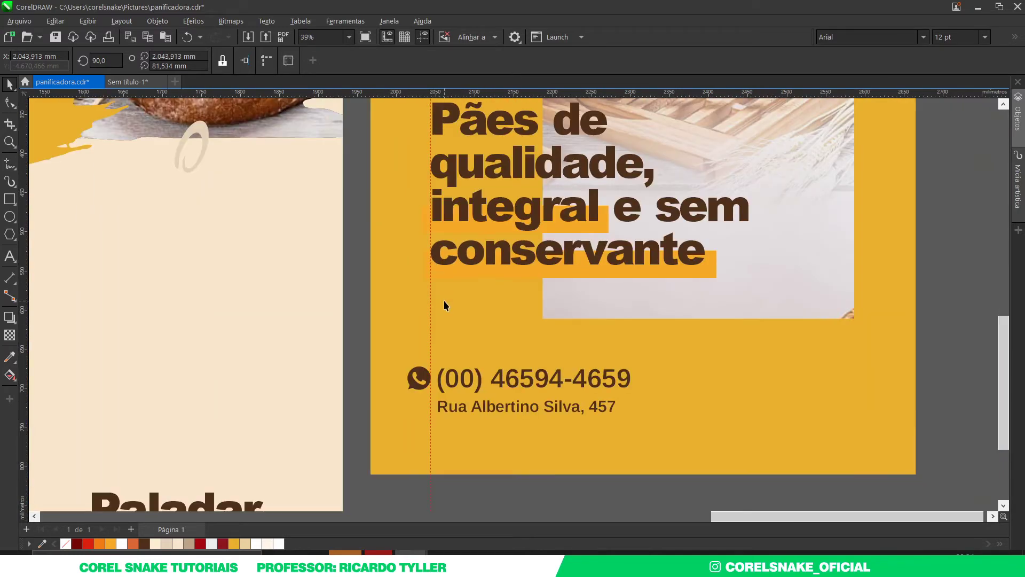
- Move the story's phone and address block so the phone number and address text line up with the vertical guideline
{"action": "left_click", "coordinate": [440, 385]}
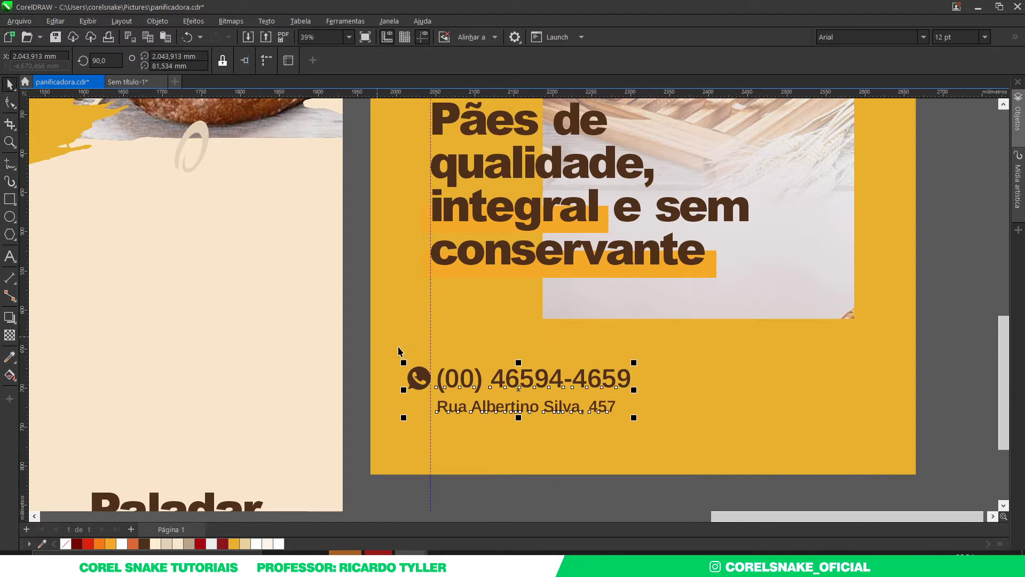
{"action": "scroll", "coordinate": [438, 387], "scroll_direction": "up", "scroll_amount": 2}
{"action": "left_click_drag", "start_coordinate": [424, 377], "coordinate": [416, 380]}
{"action": "scroll", "coordinate": [416, 381], "scroll_direction": "down", "scroll_amount": 8}
{"action": "key", "text": "Escape"}
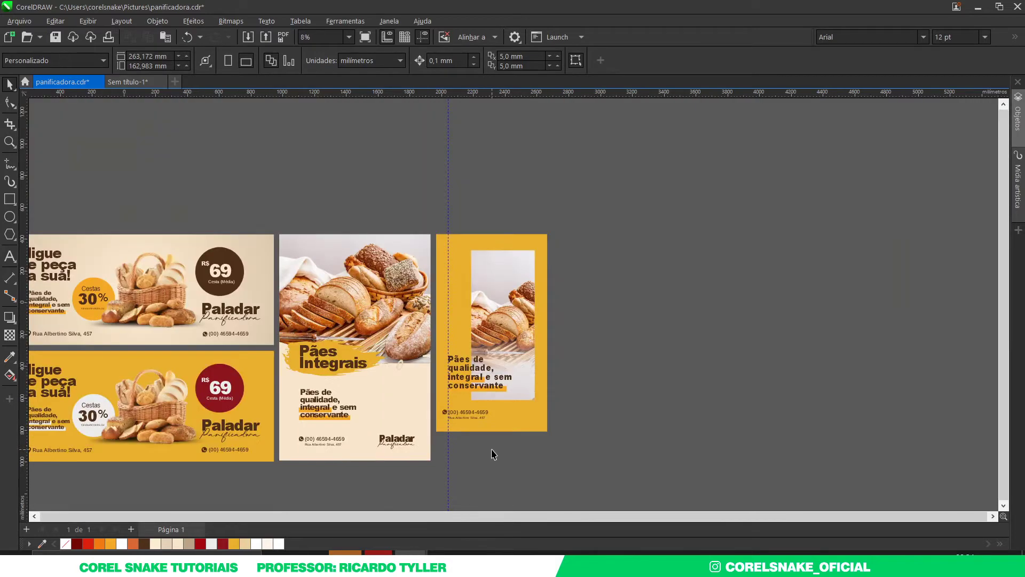
- Copy the poster's "Paladar" text to the story's right side and change the copied word to "integral"
{"action": "scroll", "coordinate": [492, 448], "scroll_direction": "down", "scroll_amount": 2}
{"action": "scroll", "coordinate": [494, 383], "scroll_direction": "up", "scroll_amount": 3}
{"action": "scroll", "coordinate": [517, 362], "scroll_direction": "down", "scroll_amount": 2}
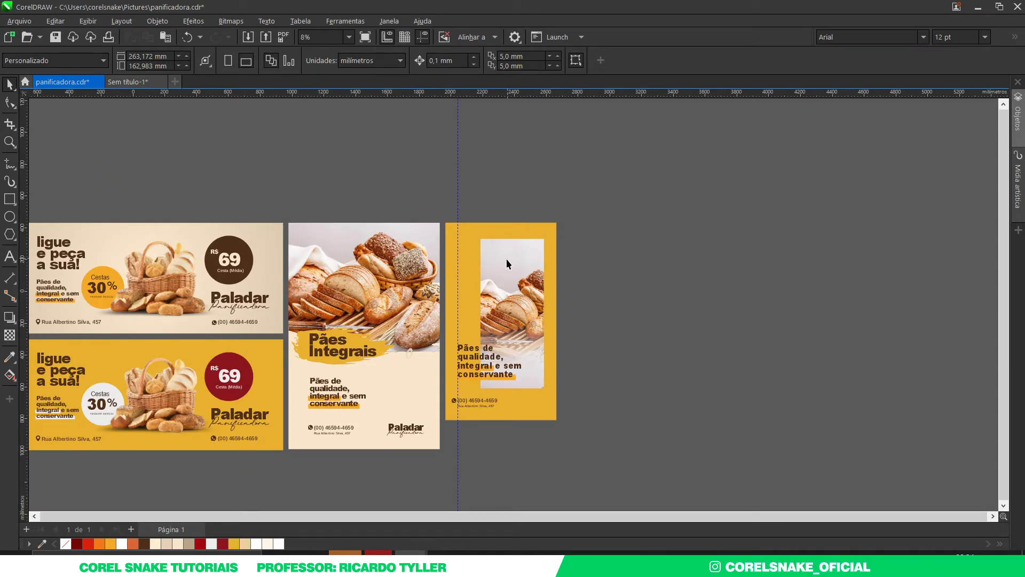
{"action": "left_click", "coordinate": [407, 431]}
{"action": "left_click_drag", "start_coordinate": [407, 432], "coordinate": [574, 382]}
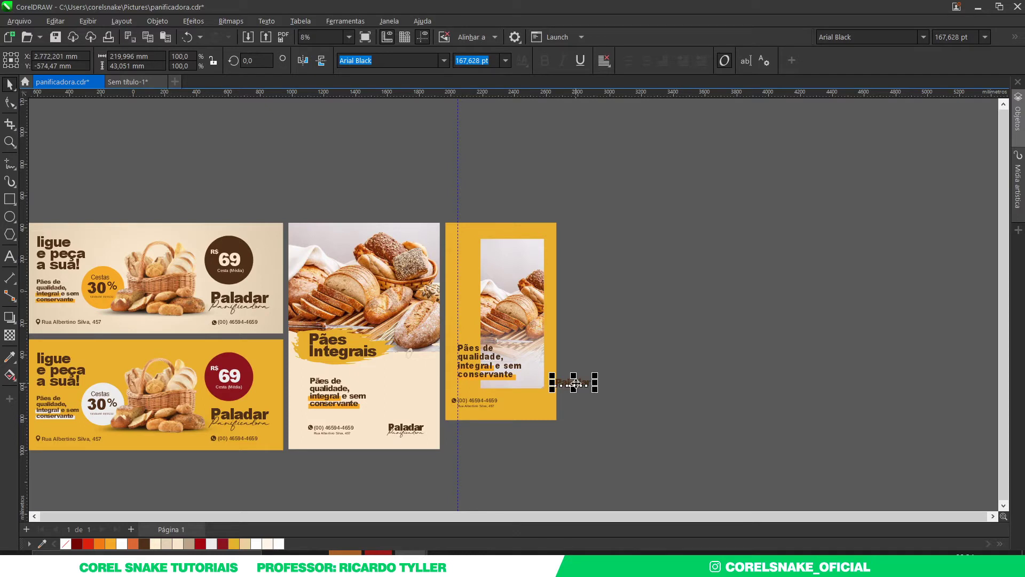
{"action": "double_click", "coordinate": [576, 383]}
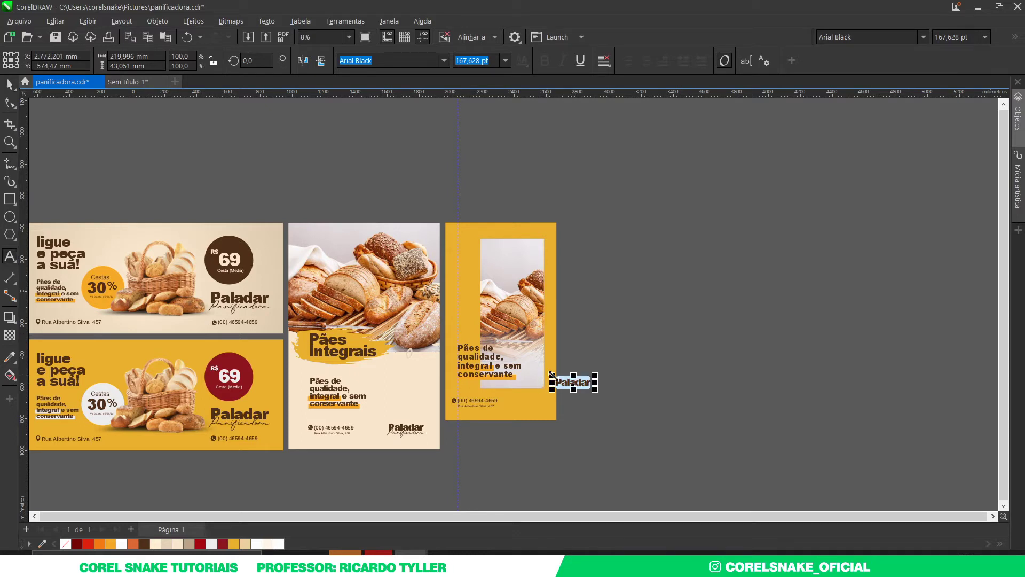
{"action": "type", "text": "mnte"}
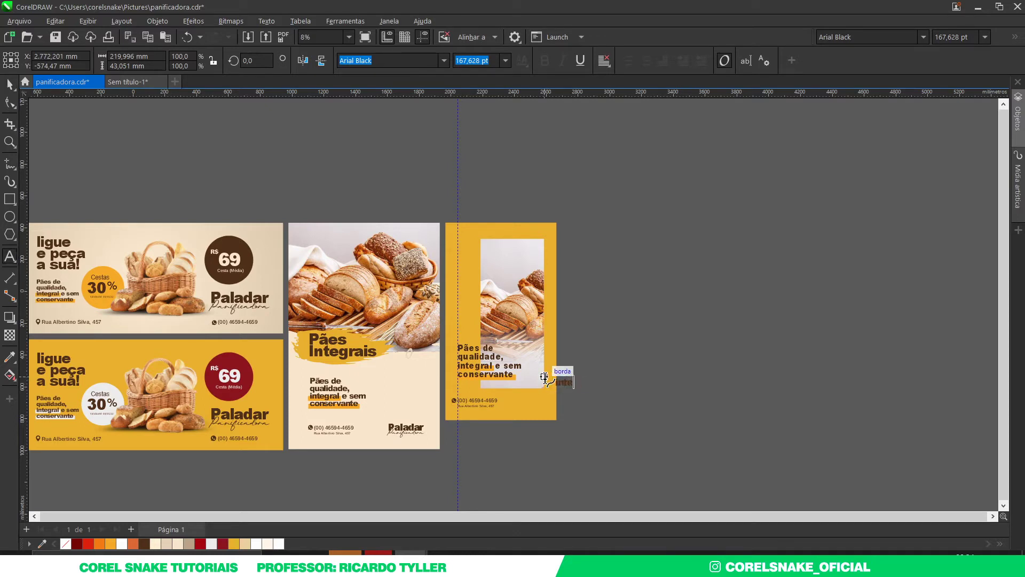
{"action": "type", "text": "gral"}
{"action": "key", "text": "Escape"}
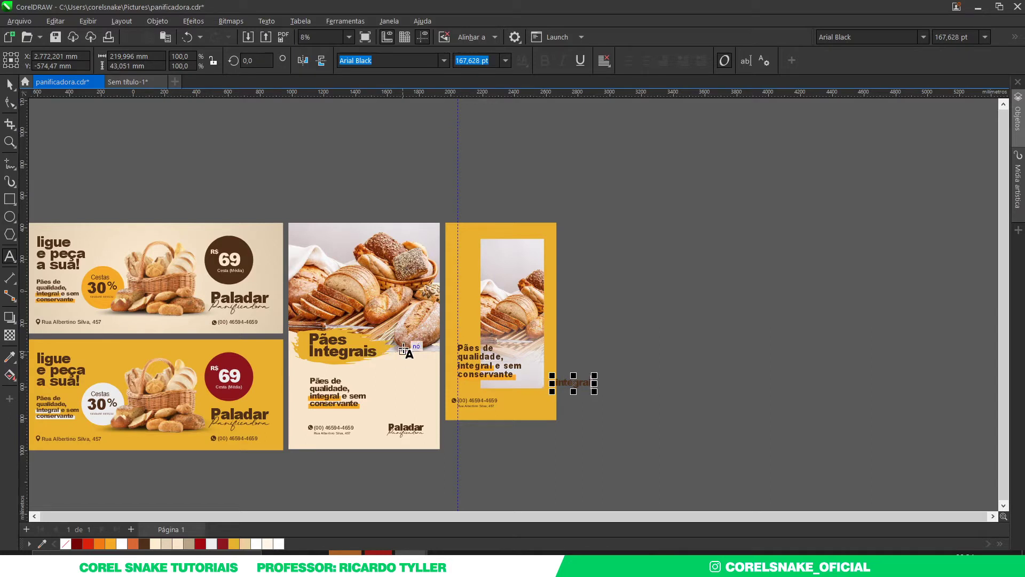
- Apply sentence case to the copied word and enlarge it to about 1738 × 430 mm
{"action": "key", "text": "shift+F3"}
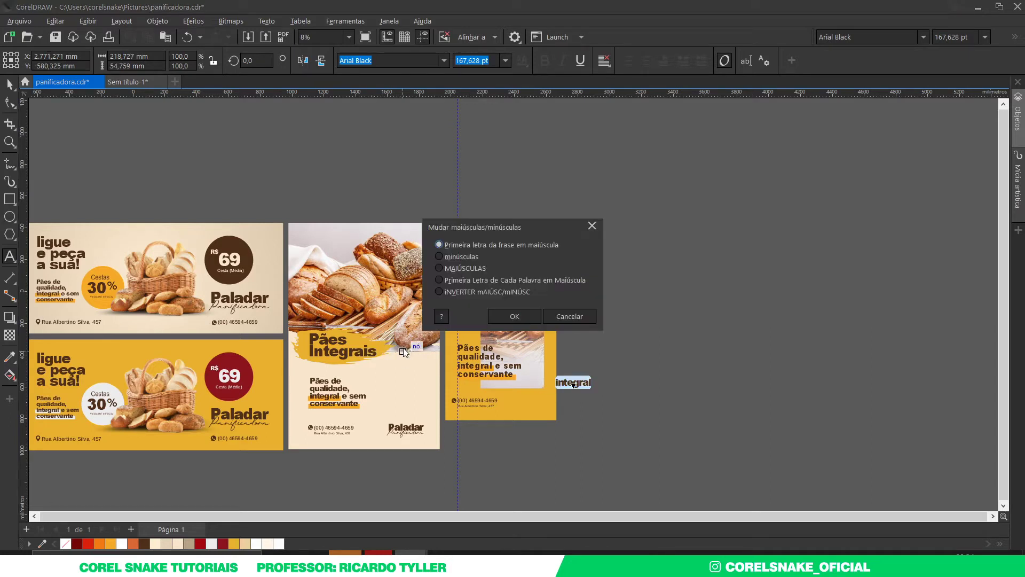
{"action": "left_click", "coordinate": [518, 314]}
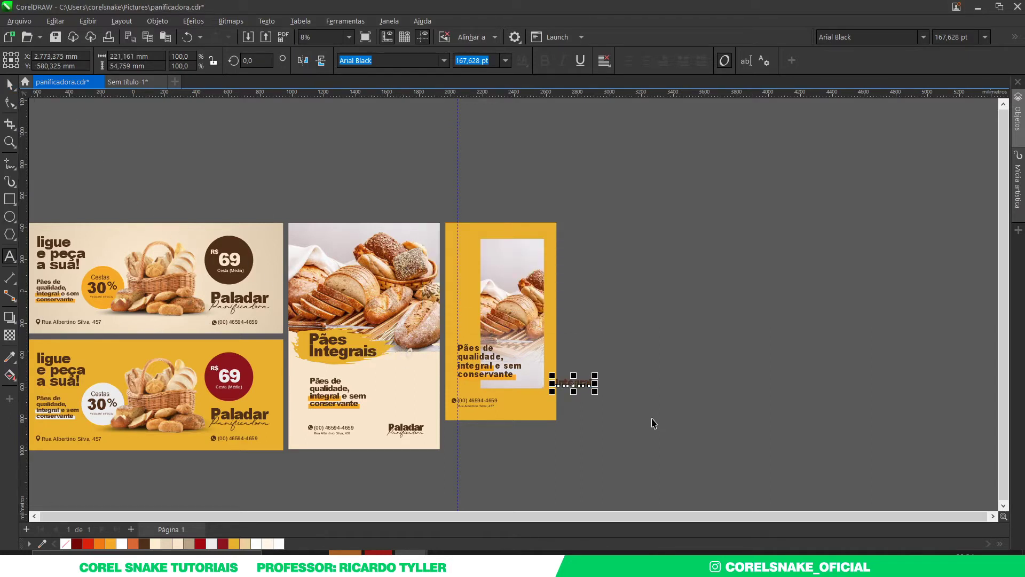
{"action": "left_click_drag", "start_coordinate": [595, 392], "coordinate": [717, 437]}
- Convert the enlarged word to all capitals so it reads "INTEGRAL"
{"action": "double_click", "coordinate": [611, 389]}
{"action": "key", "text": "ctrl+a"}
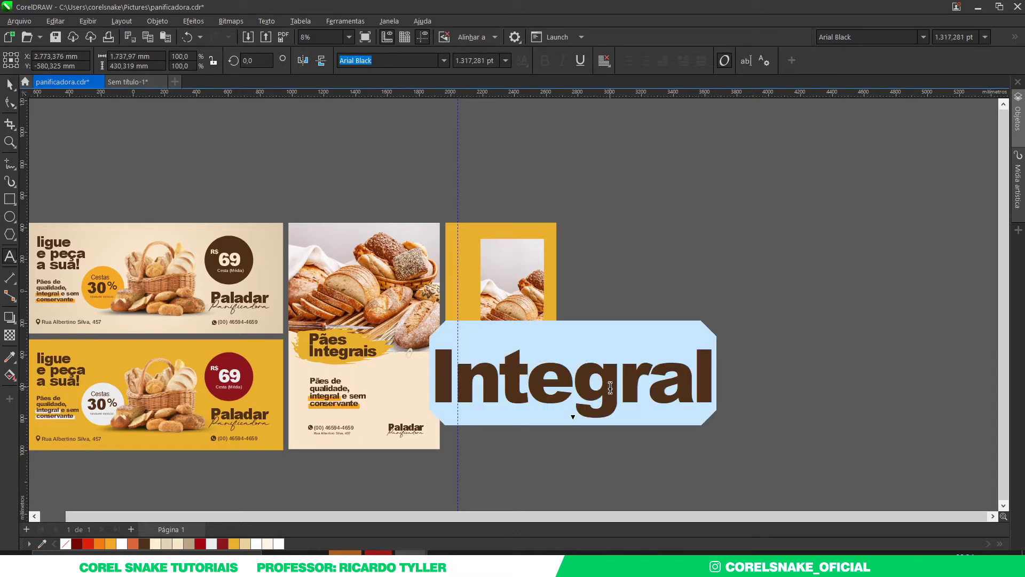
{"action": "key", "text": "shift+F3"}
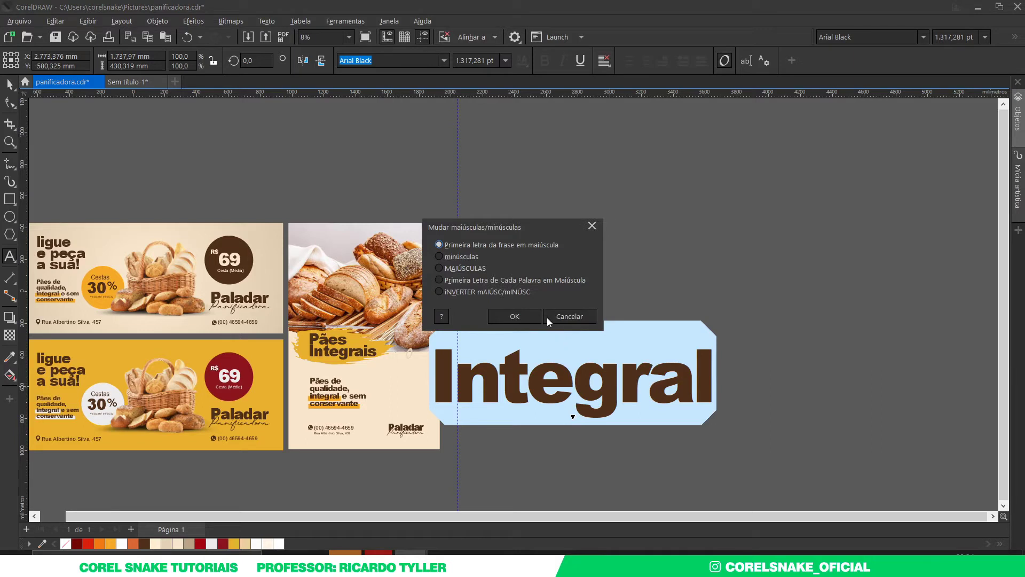
{"action": "left_click", "coordinate": [514, 317]}
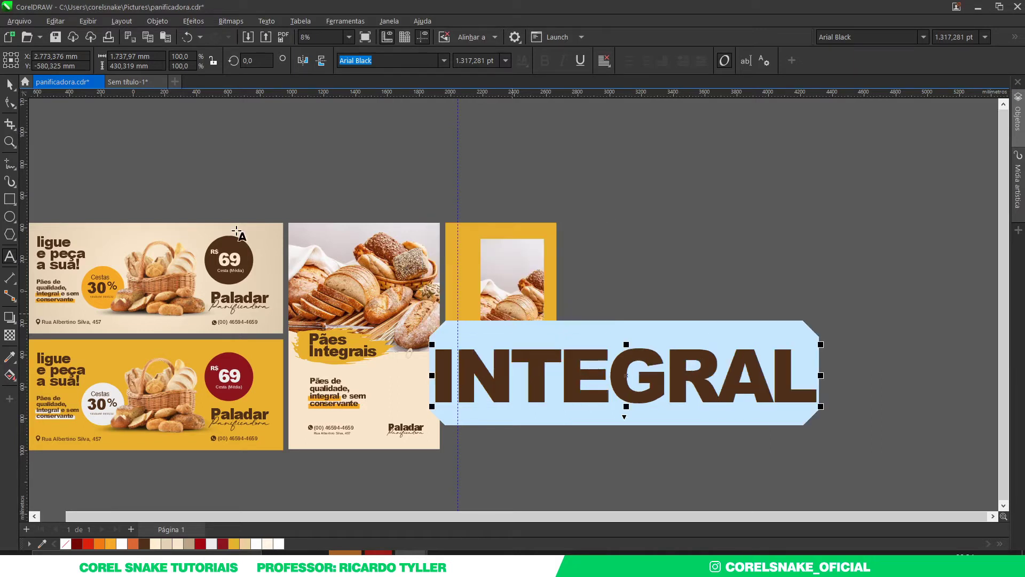
- Rotate the "INTEGRAL" text 90° to read upward over the story's right edge and fill it with light cream
{"action": "left_click", "coordinate": [9, 84]}
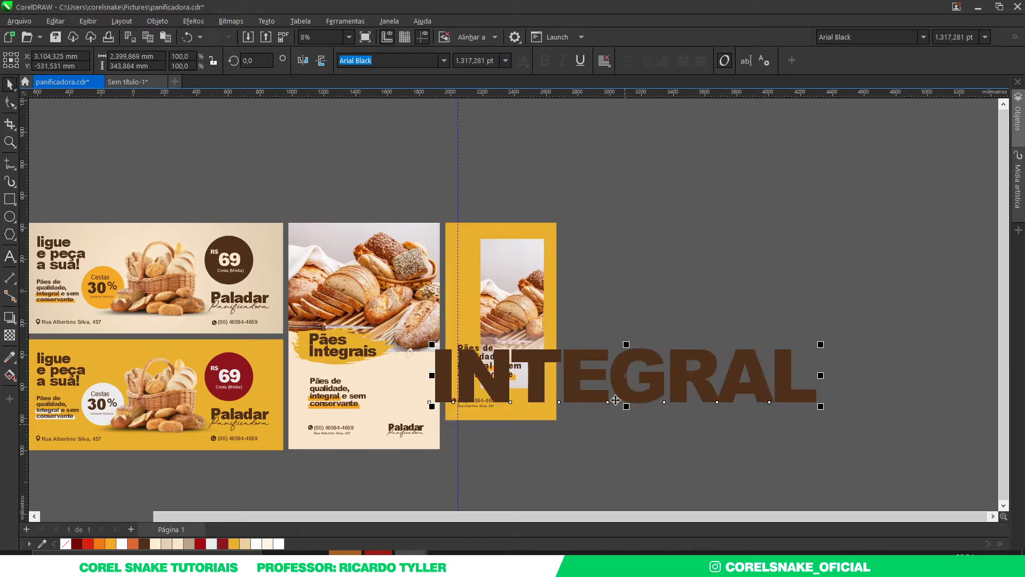
{"action": "left_click", "coordinate": [627, 382]}
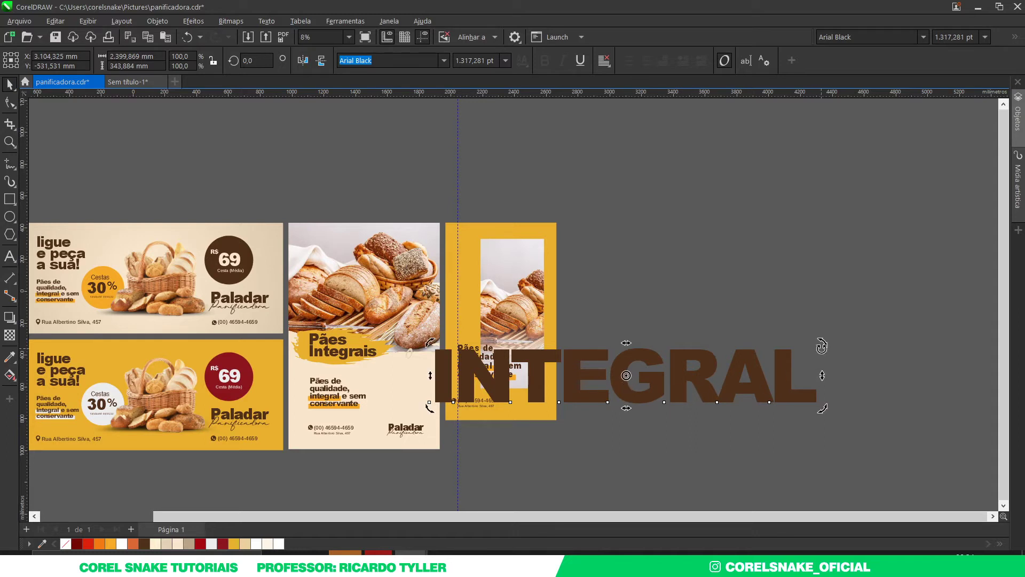
{"action": "left_click_drag", "start_coordinate": [821, 344], "coordinate": [566, 274]}
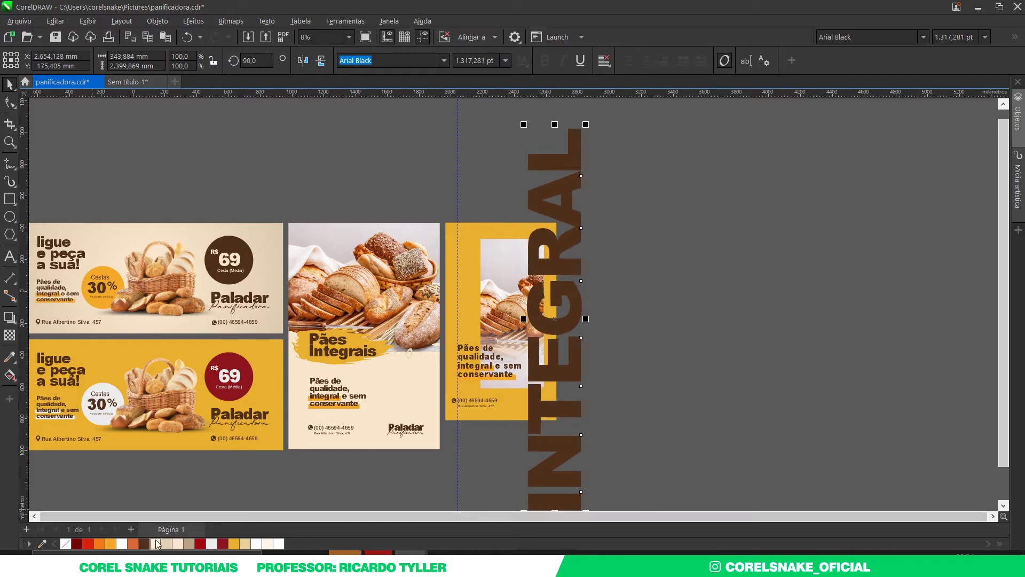
{"action": "left_click", "coordinate": [185, 543]}
{"action": "left_click", "coordinate": [179, 543]}
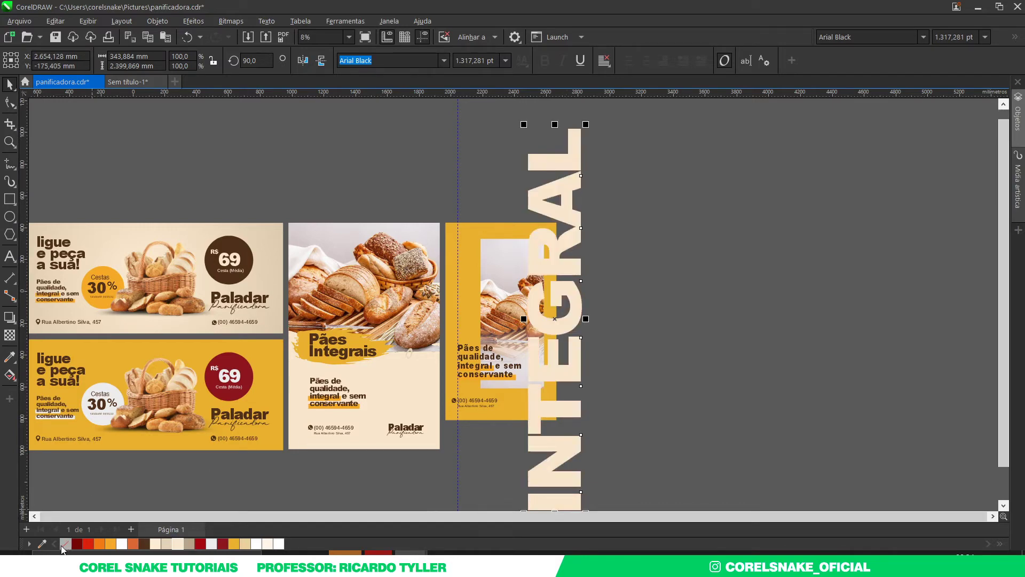
- PowerClip the vertical "INTEGRAL" text inside the story's yellow background
{"action": "right_click", "coordinate": [551, 252]}
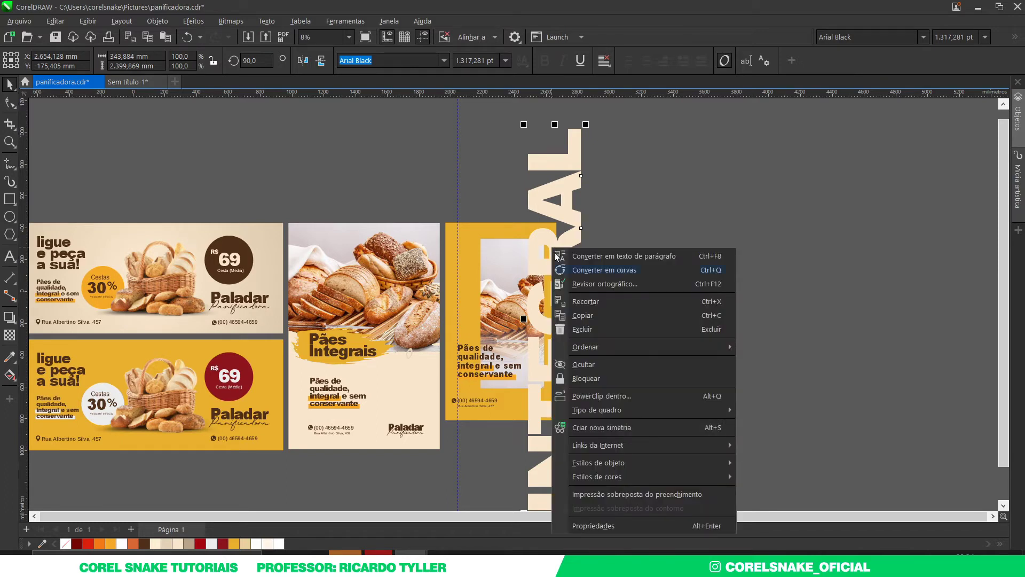
{"action": "left_click", "coordinate": [593, 397]}
{"action": "left_click", "coordinate": [476, 231]}
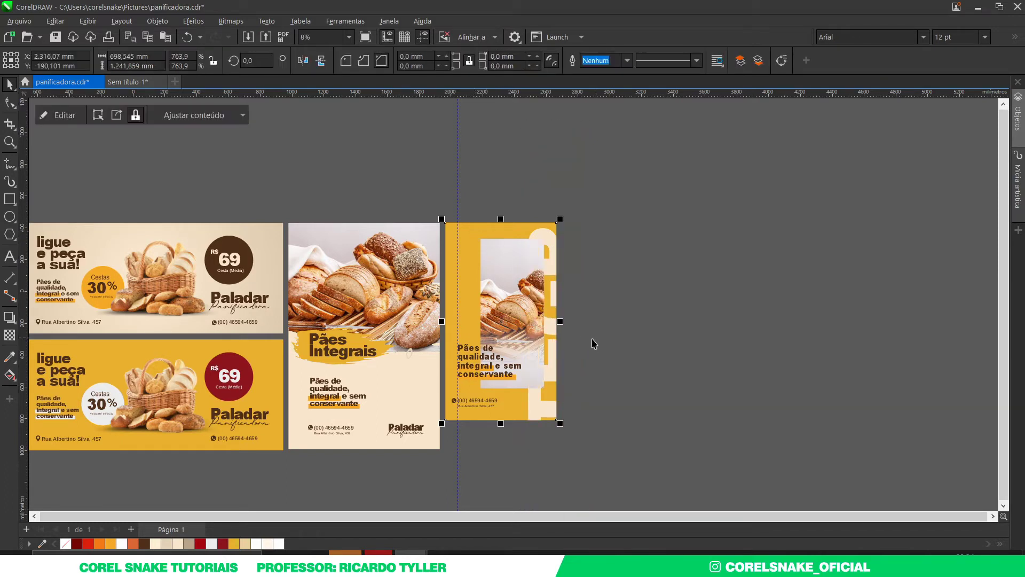
- Shrink the clipped "INTEGRAL" text inside the background to about 260 × 1812 mm
{"action": "left_click", "coordinate": [537, 412]}
{"action": "left_click", "coordinate": [537, 413], "text": "ctrl"}
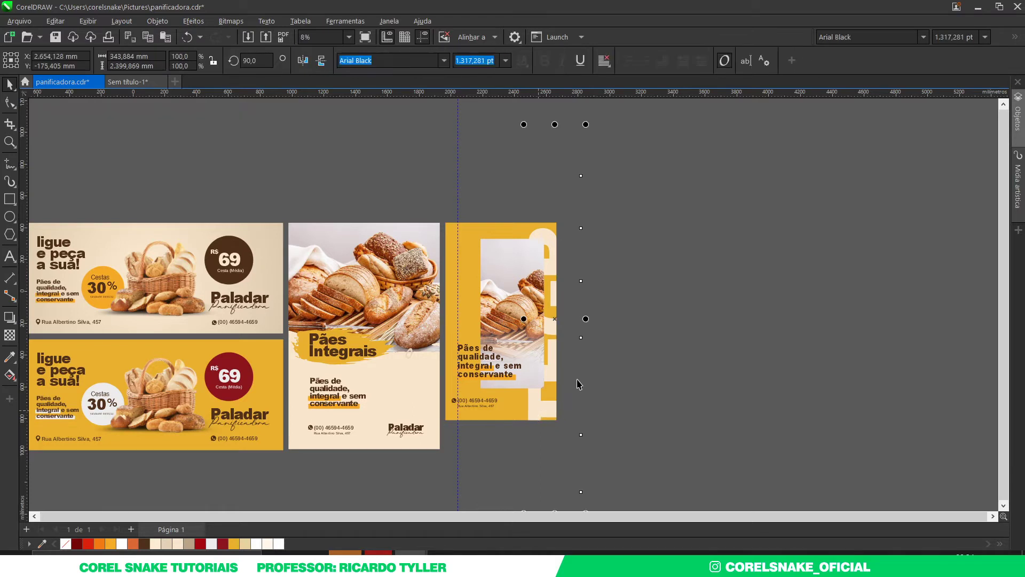
{"action": "left_click_drag", "start_coordinate": [585, 125], "coordinate": [583, 149]}
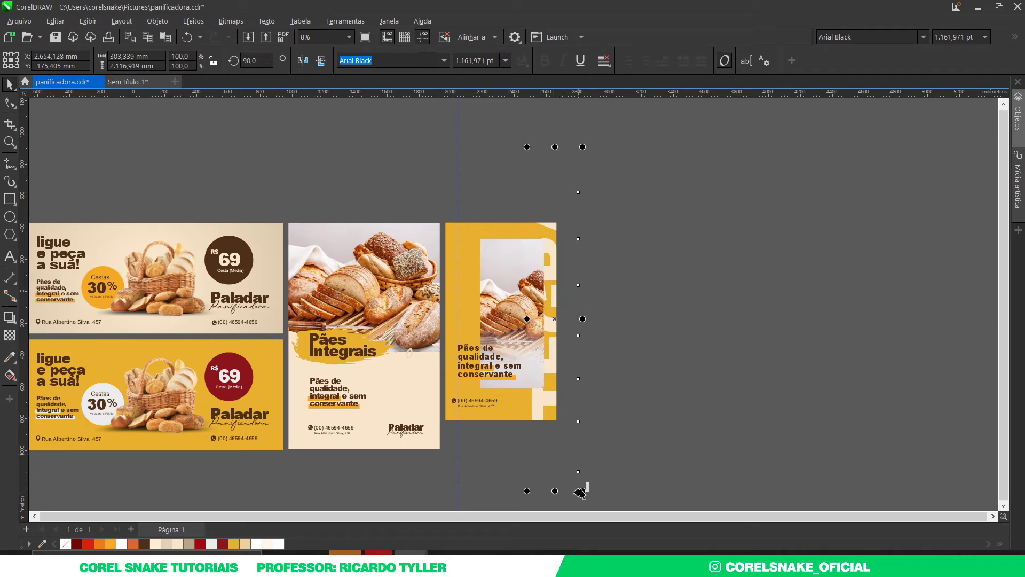
{"action": "left_click_drag", "start_coordinate": [583, 490], "coordinate": [575, 460]}
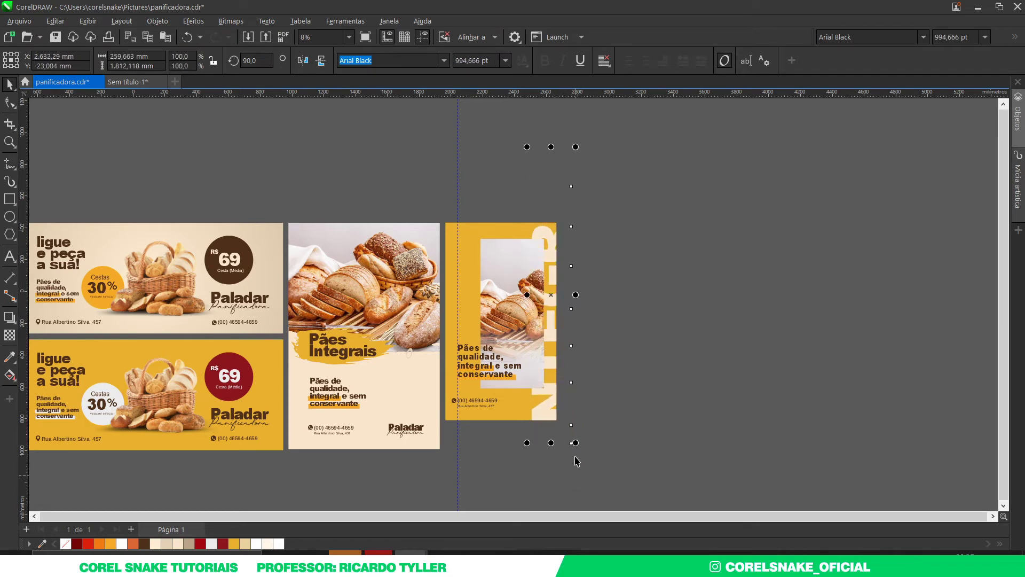
{"action": "left_click", "coordinate": [604, 300]}
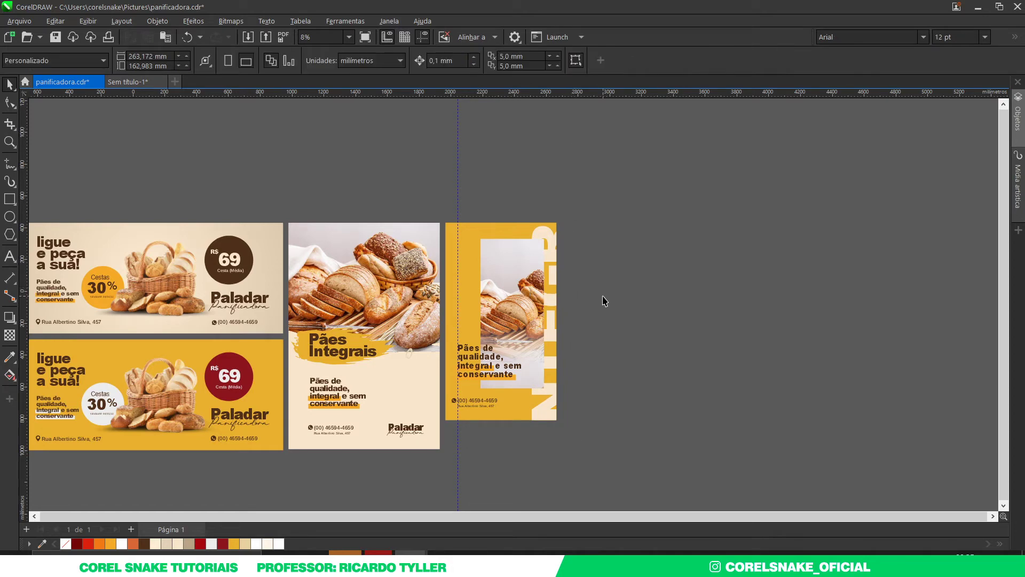
- Extend the left edge of the story's image frame slightly outward and delete the vertical guideline
{"action": "scroll", "coordinate": [527, 375], "scroll_direction": "up", "scroll_amount": 2}
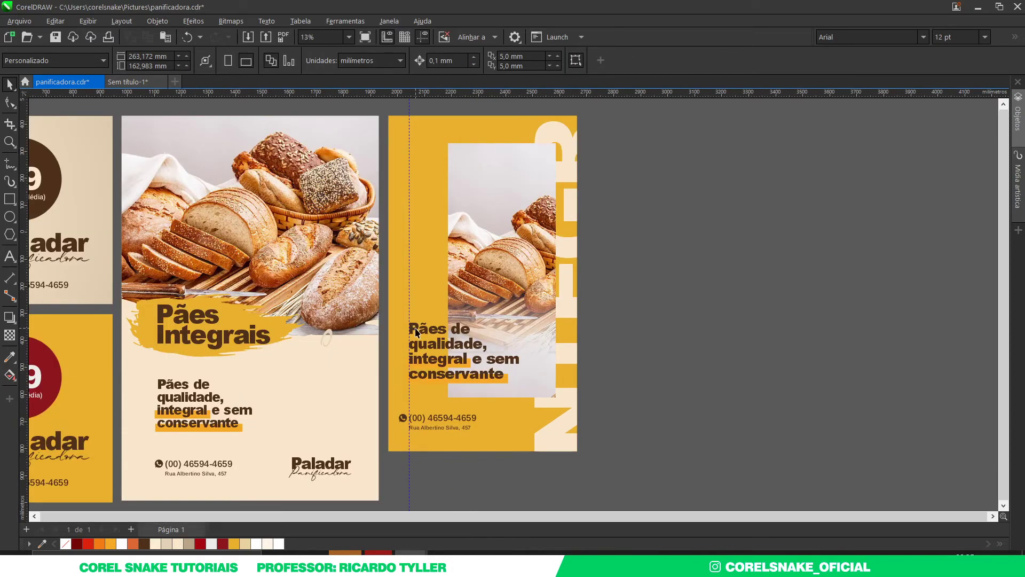
{"action": "scroll", "coordinate": [416, 328], "scroll_direction": "down", "scroll_amount": 2}
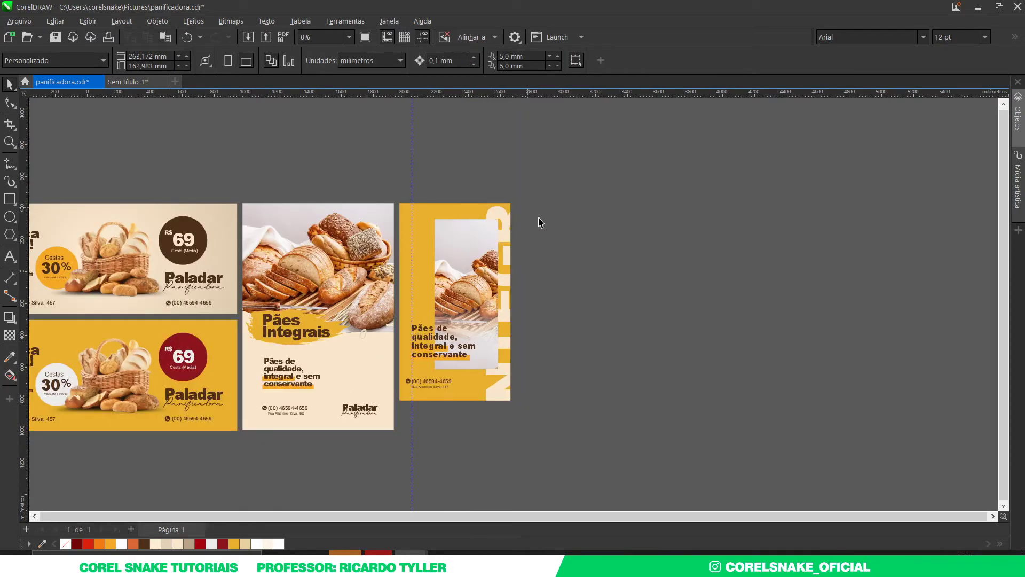
{"action": "scroll", "coordinate": [453, 322], "scroll_direction": "up", "scroll_amount": 2}
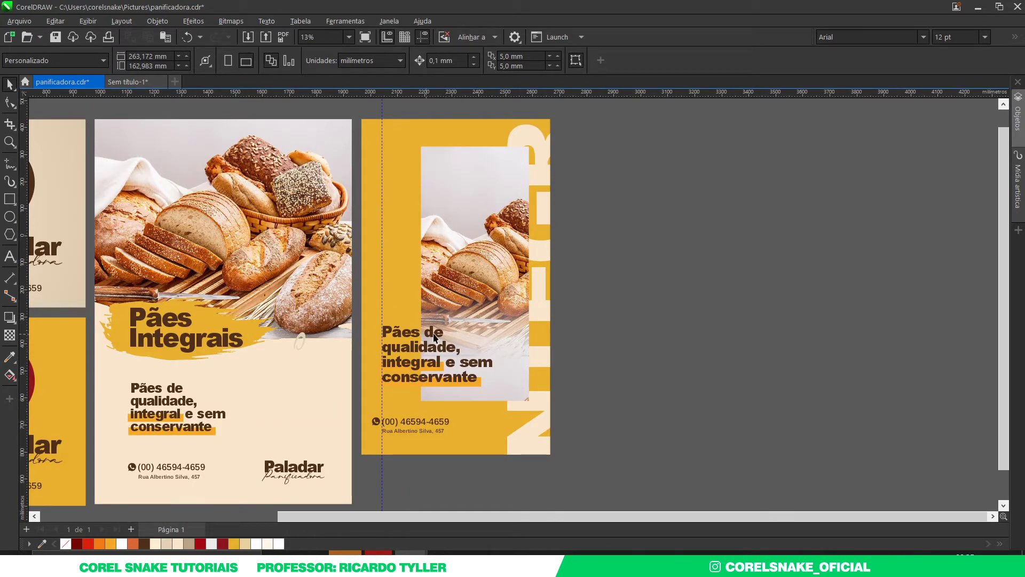
{"action": "left_click", "coordinate": [469, 246]}
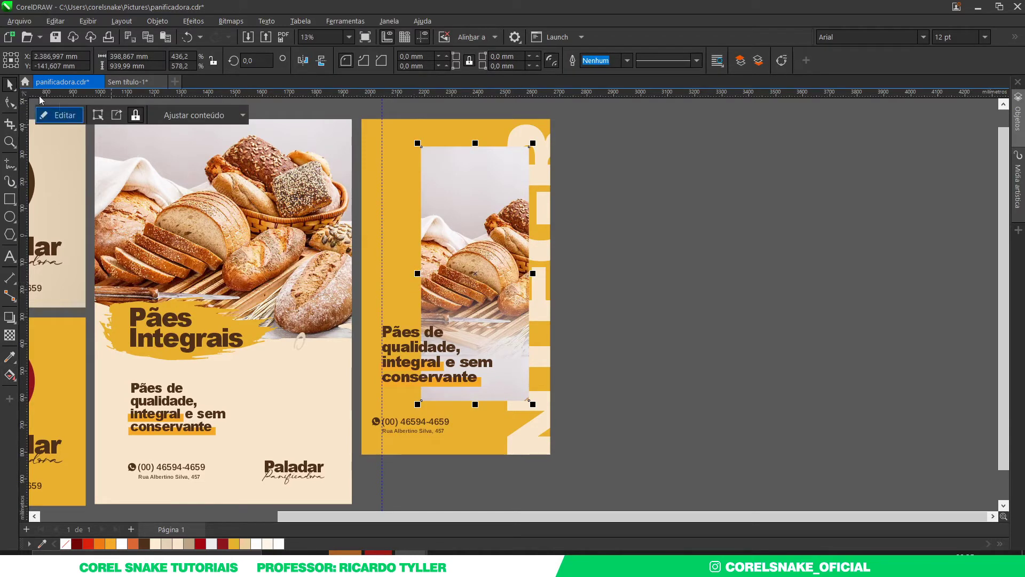
{"action": "left_click", "coordinate": [10, 102]}
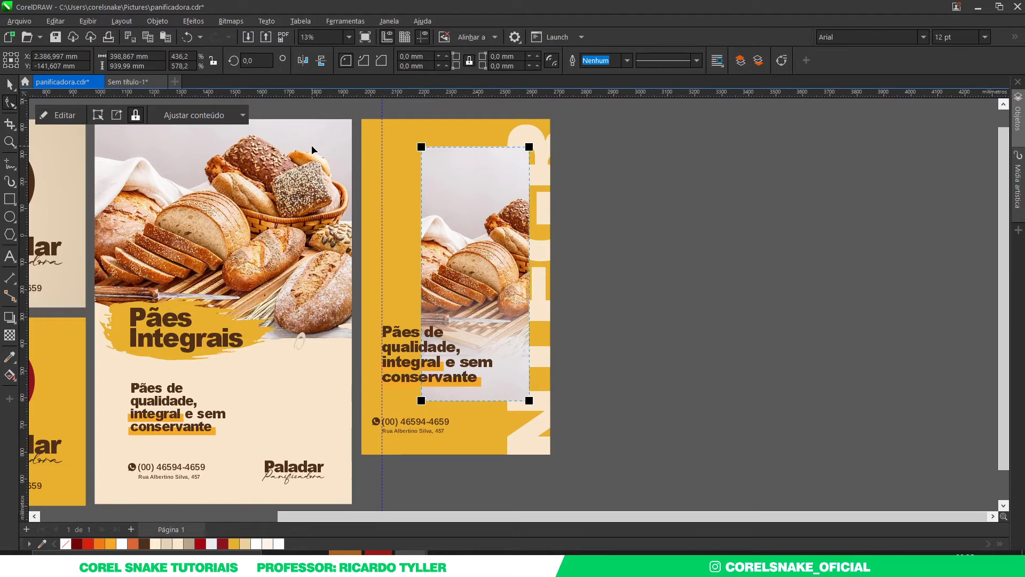
{"action": "left_click", "coordinate": [421, 401]}
{"action": "left_click_drag", "start_coordinate": [416, 401], "coordinate": [412, 402]}
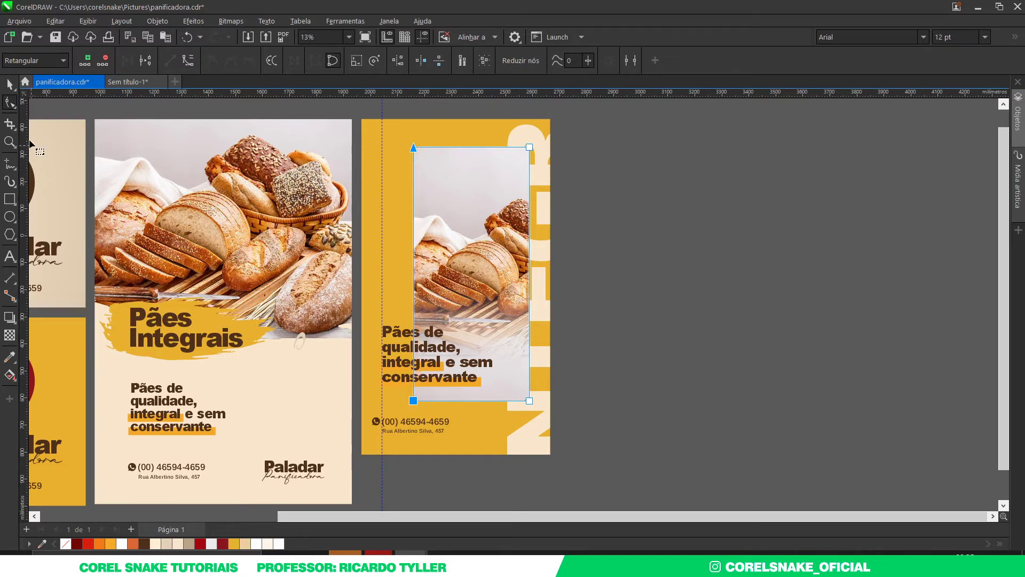
{"action": "left_click", "coordinate": [11, 84]}
{"action": "left_click", "coordinate": [600, 316]}
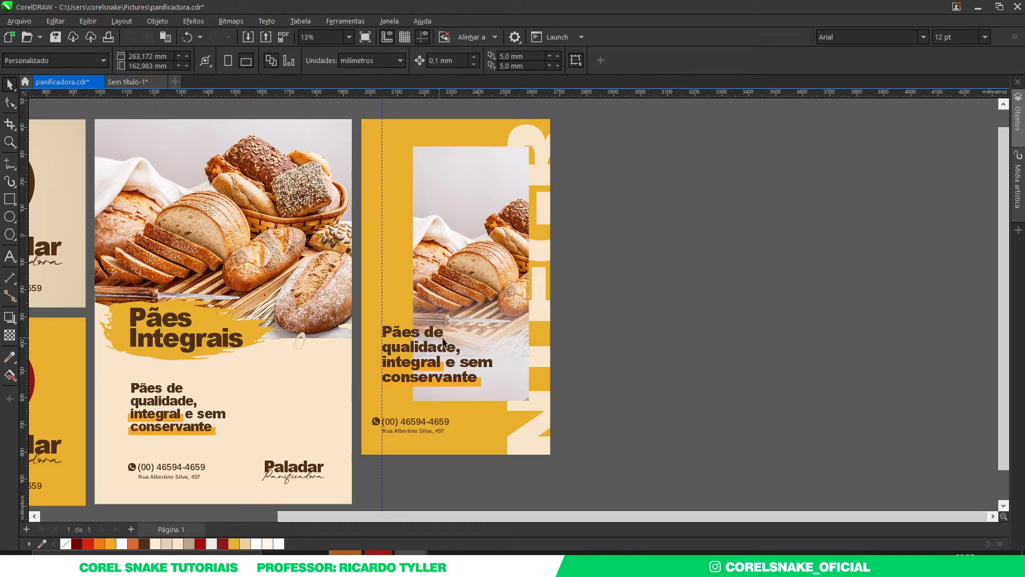
{"action": "left_click_drag", "start_coordinate": [383, 235], "coordinate": [382, 236]}
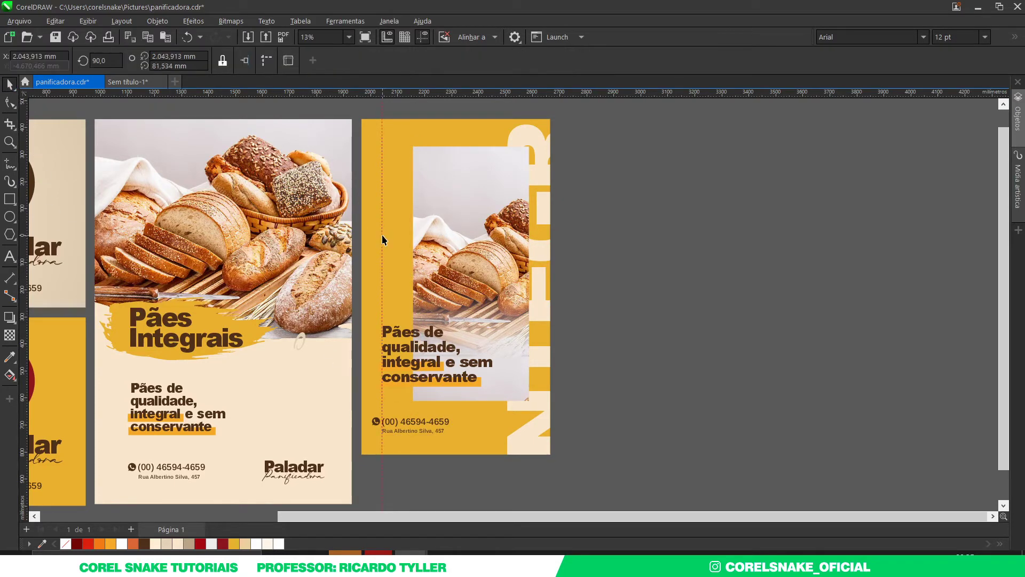
{"action": "key", "text": "Delete"}
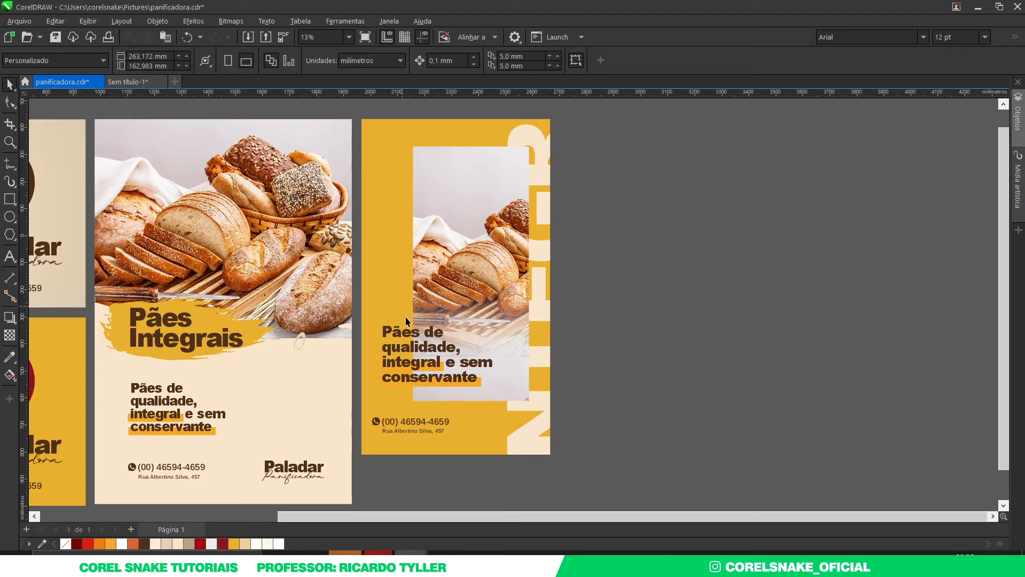
- Switch to Photoshop and open the "Your design here" smart object in Phone_Street3.psd, using its embedded color profile
{"action": "key", "text": "alt+Tab"}
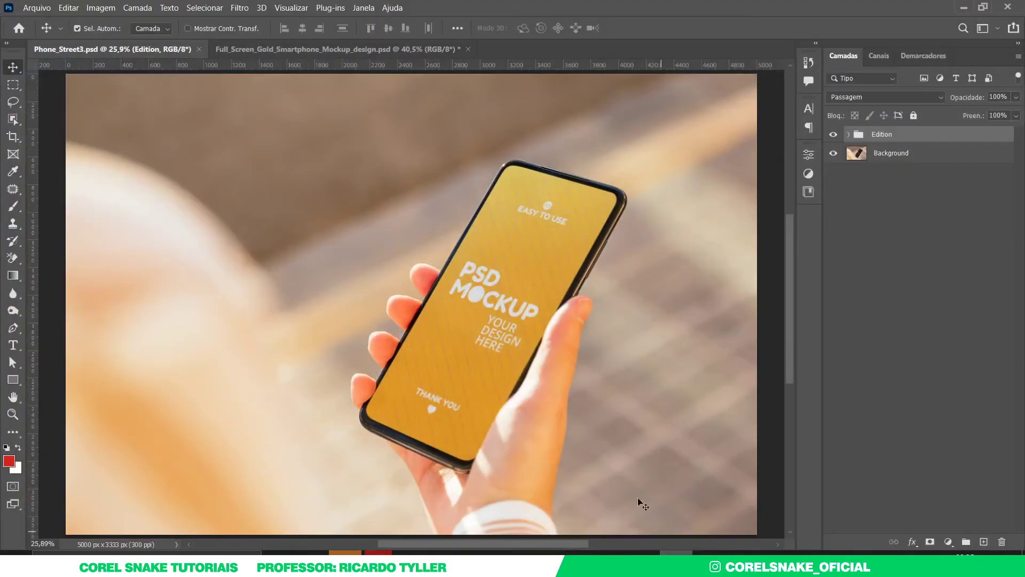
{"action": "left_click", "coordinate": [516, 271]}
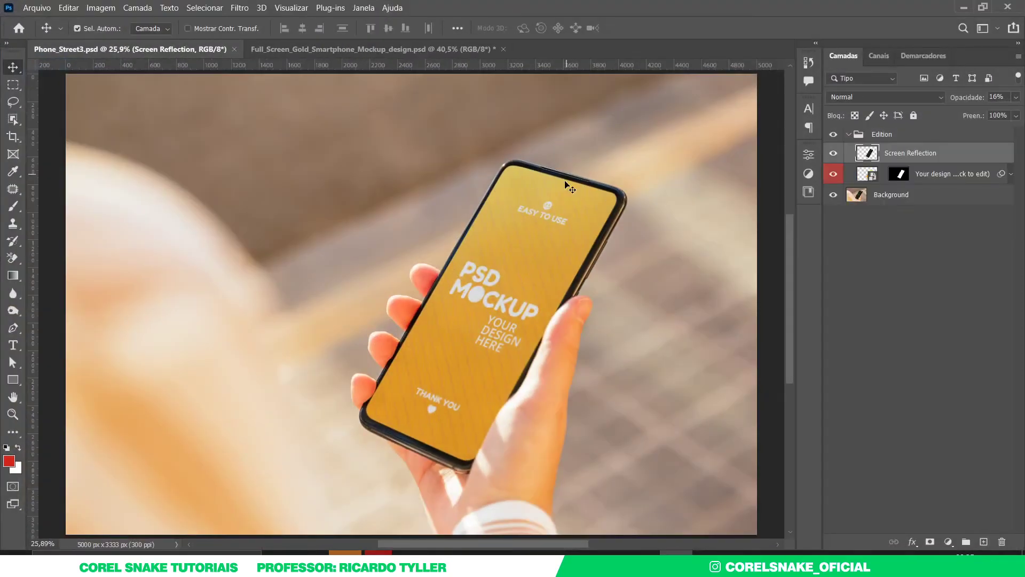
{"action": "double_click", "coordinate": [873, 177]}
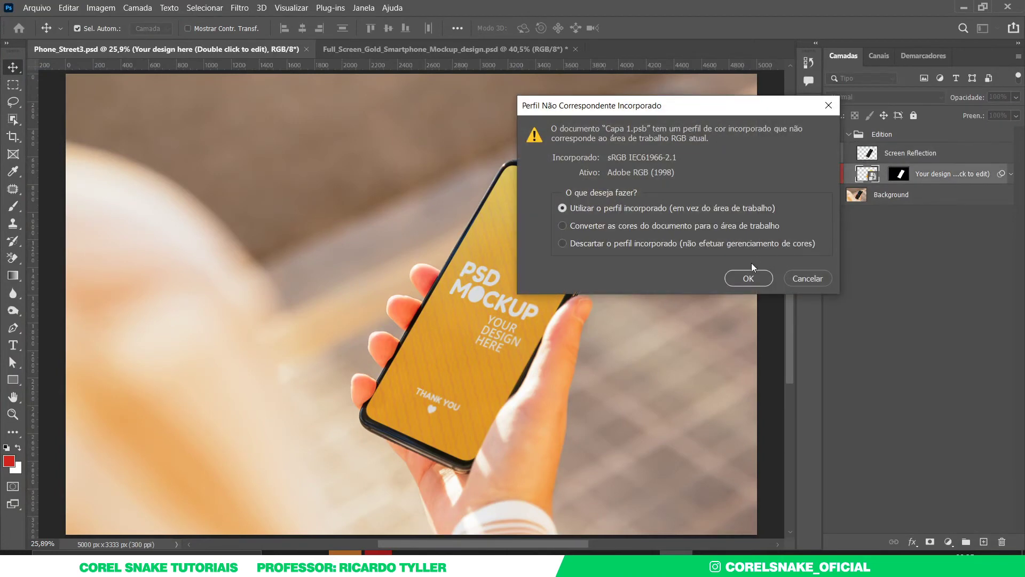
{"action": "left_click", "coordinate": [752, 273]}
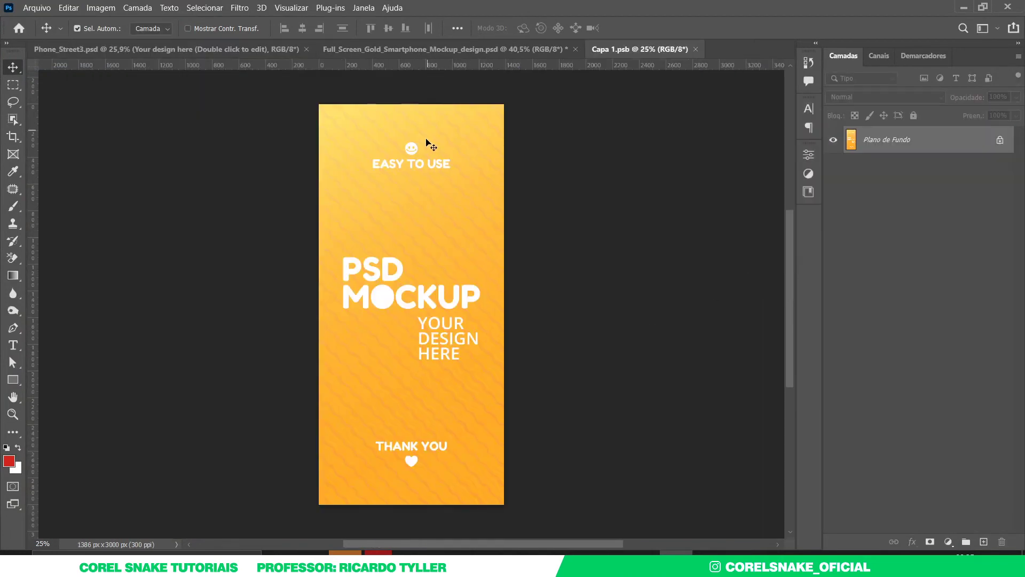
- Capture the full placeholder artwork of Capa 1.psb as a screen grab and copy it
{"action": "key", "text": "ctrl+0"}
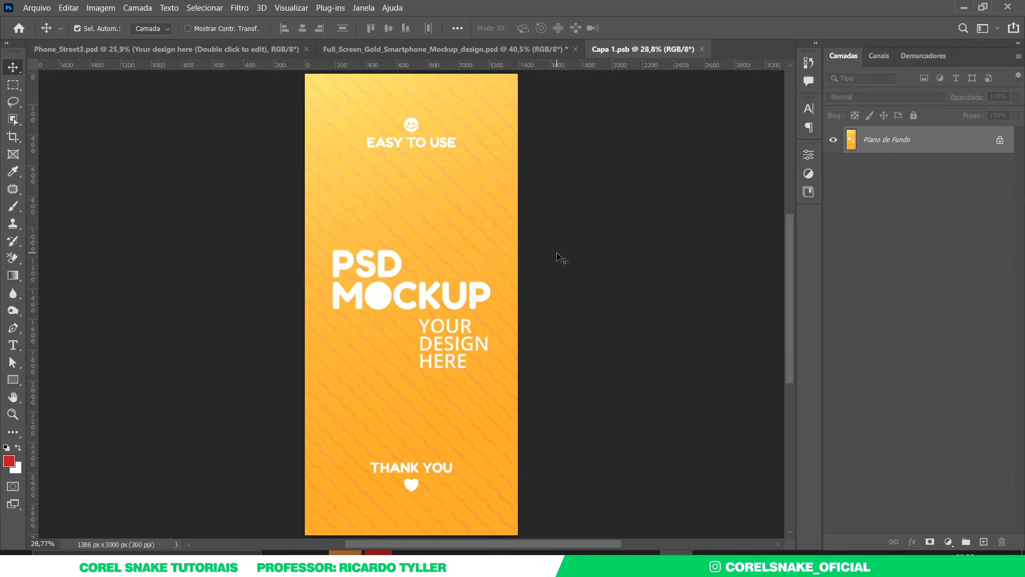
{"action": "key", "text": "Print"}
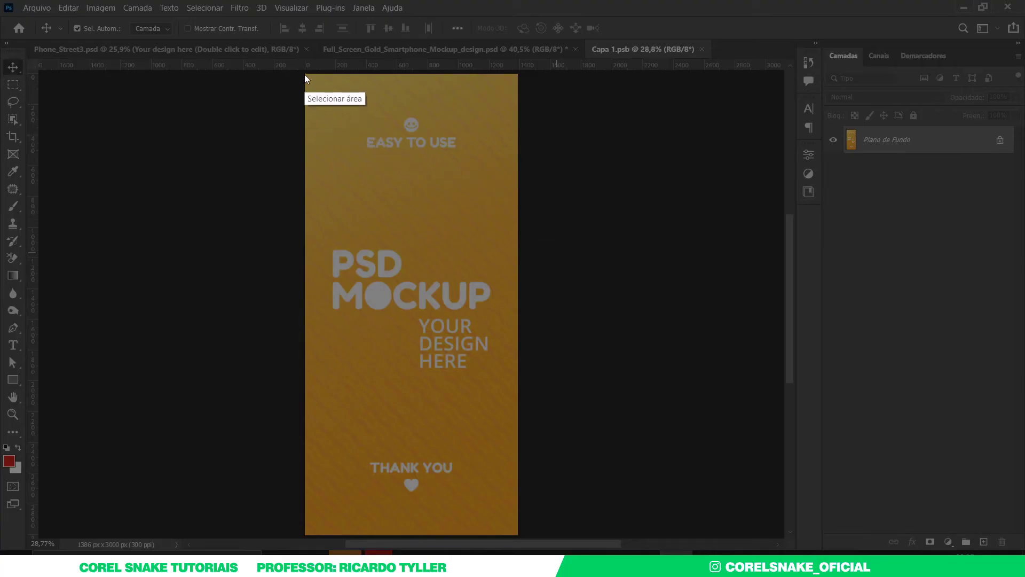
{"action": "left_click_drag", "start_coordinate": [304, 74], "coordinate": [518, 535]}
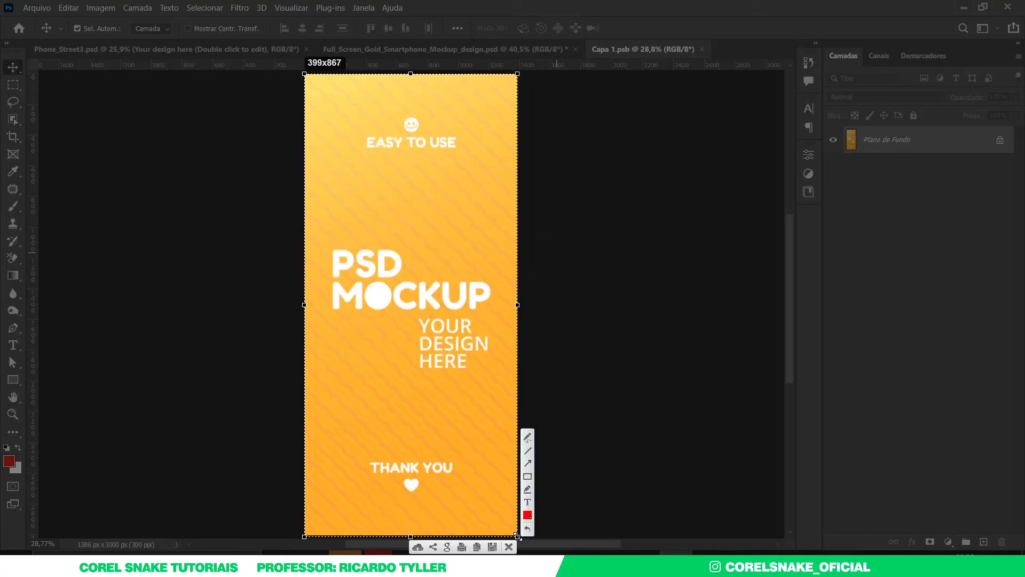
{"action": "key", "text": "ctrl+c"}
- Switch to CorelDRAW, paste the placeholder capture into panificadora.cdr and enlarge it beside the story to about 491 × 1067 mm
{"action": "mouse_move", "coordinate": [411, 552]}
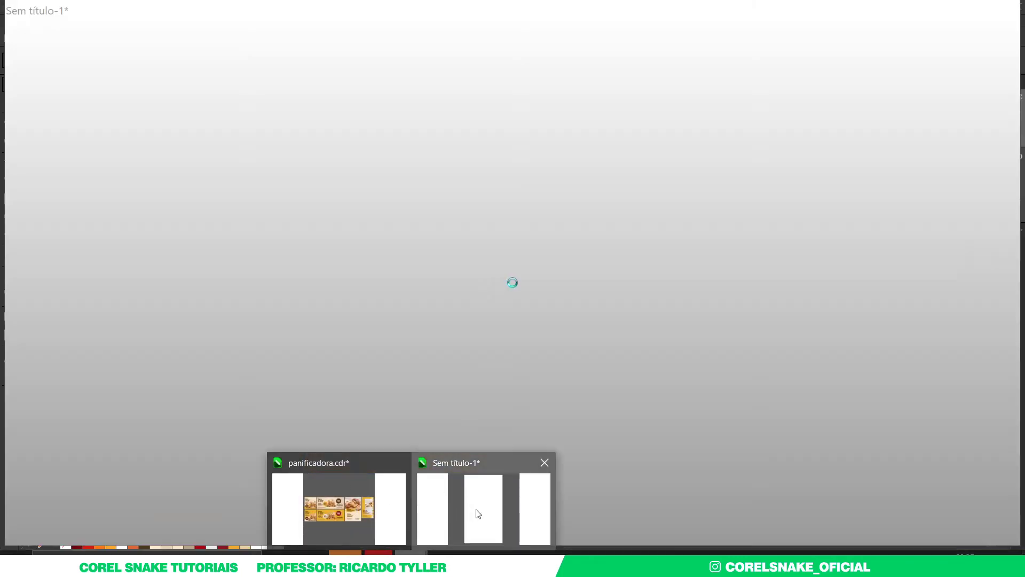
{"action": "left_click", "coordinate": [478, 514]}
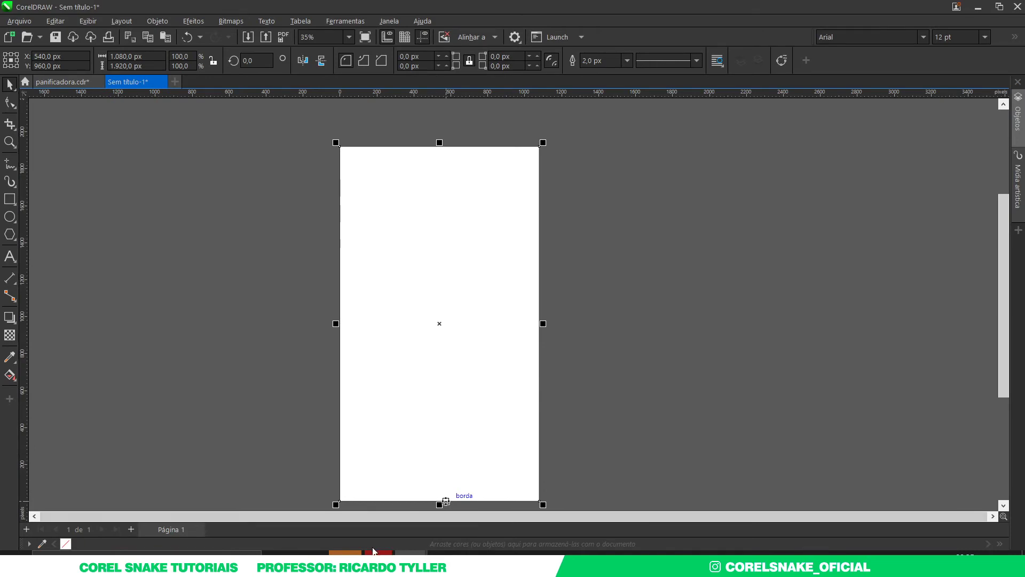
{"action": "left_click", "coordinate": [81, 86]}
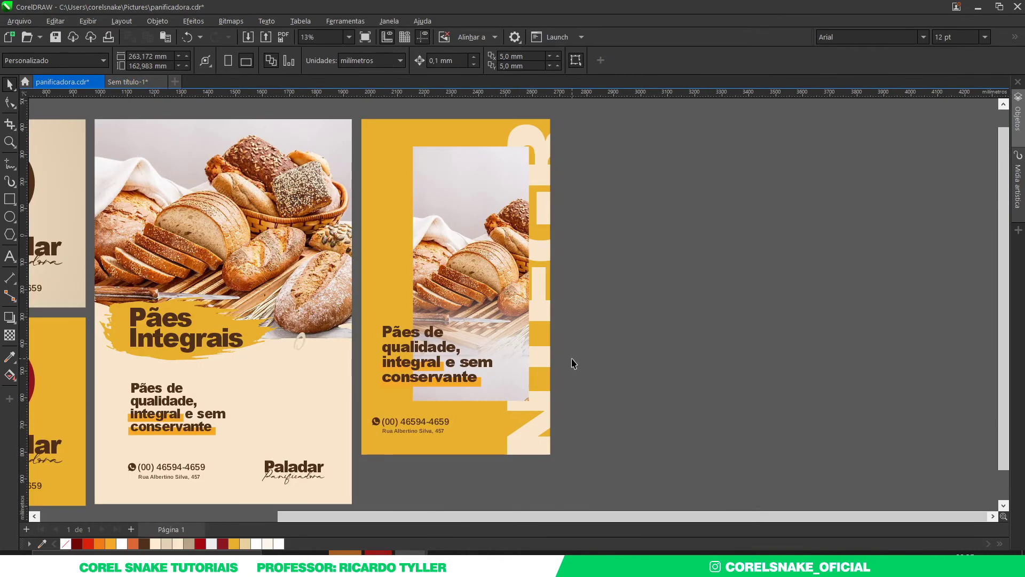
{"action": "scroll", "coordinate": [438, 330], "scroll_direction": "down", "scroll_amount": 4}
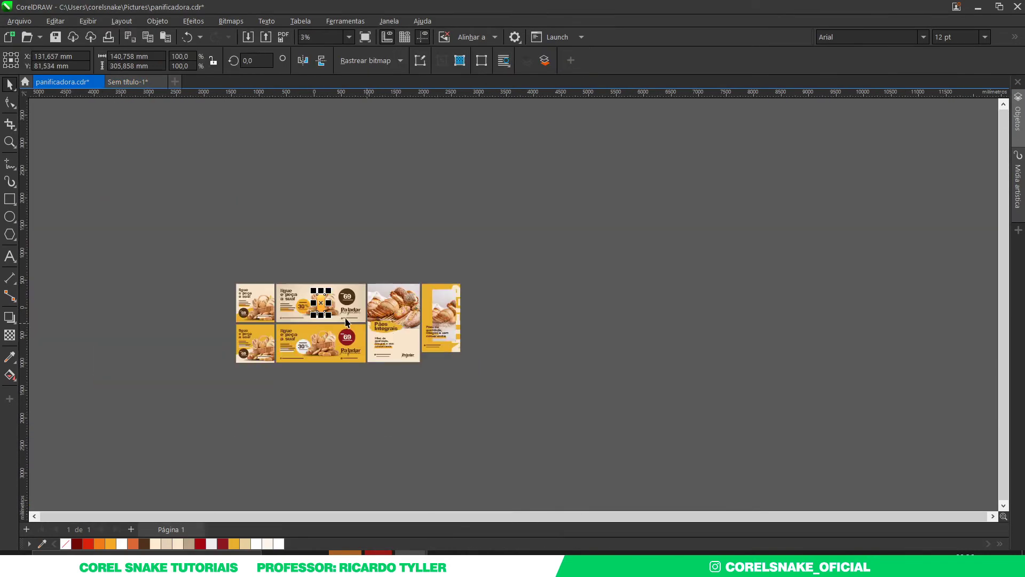
{"action": "left_click_drag", "start_coordinate": [322, 303], "coordinate": [594, 194]}
{"action": "scroll", "coordinate": [489, 337], "scroll_direction": "up", "scroll_amount": 3}
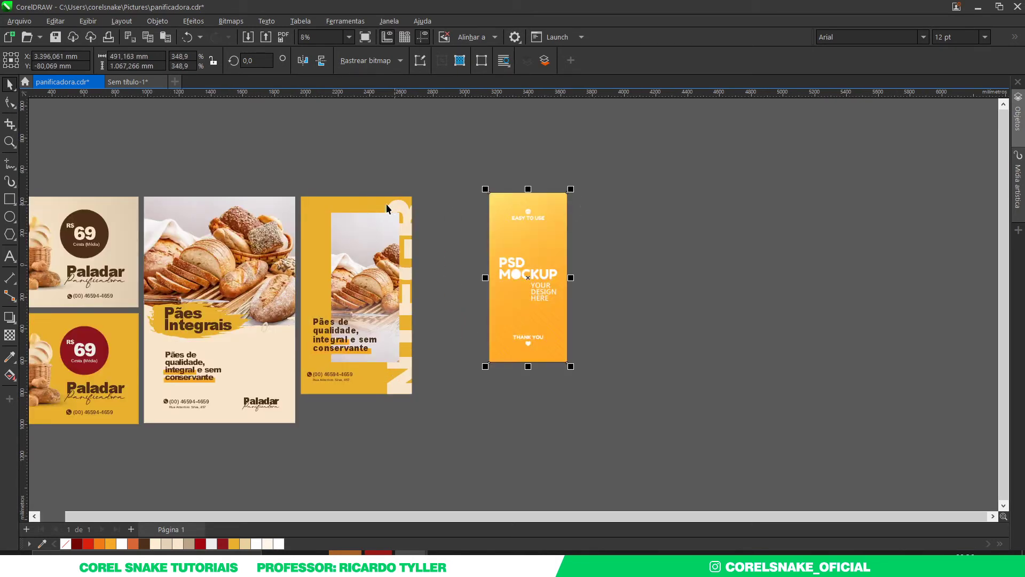
- Align the placeholder capture with the story's top edge, scale it to the story's width at about 695 × 1509 mm and place it alongside
{"action": "left_click", "coordinate": [363, 204], "text": "shift"}
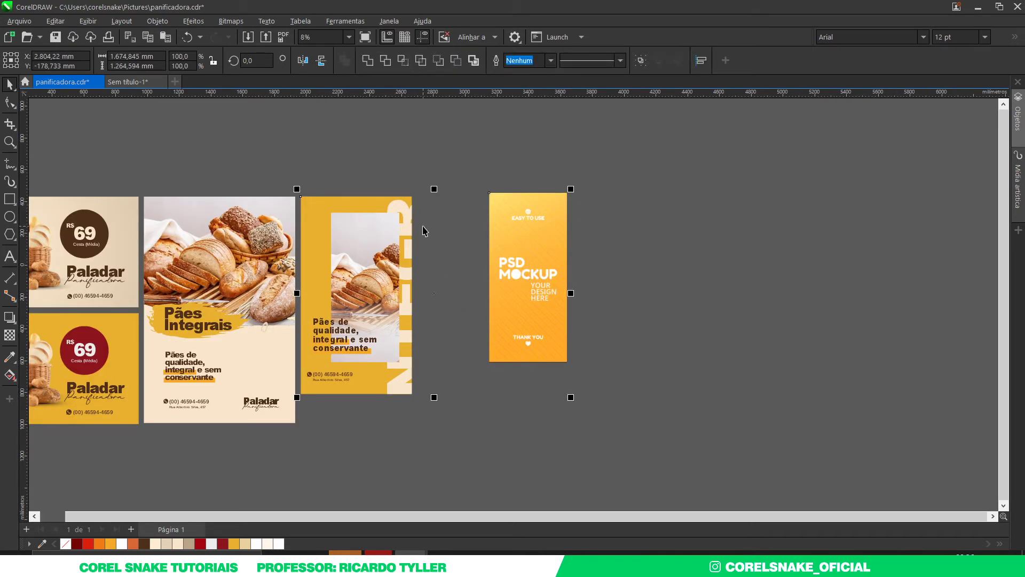
{"action": "left_click", "coordinate": [522, 373]}
{"action": "left_click_drag", "start_coordinate": [494, 358], "coordinate": [420, 458]}
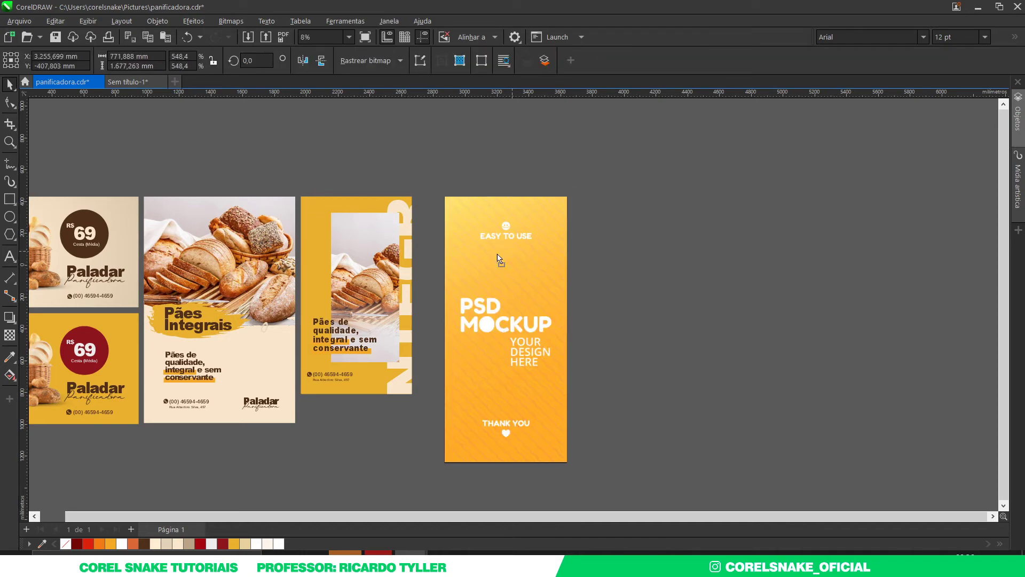
{"action": "left_click_drag", "start_coordinate": [498, 260], "coordinate": [369, 261]}
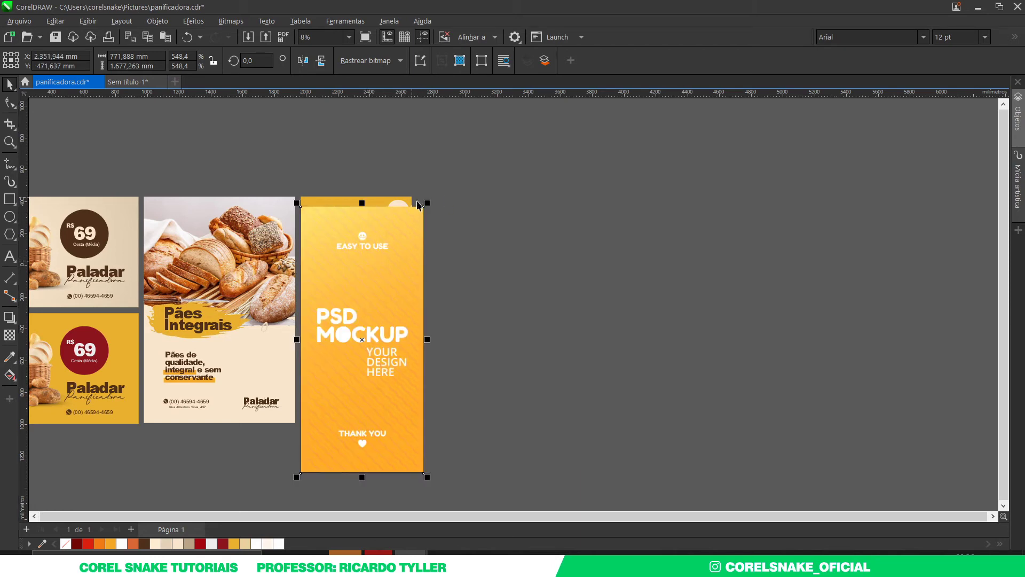
{"action": "left_click_drag", "start_coordinate": [428, 477], "coordinate": [418, 452]}
{"action": "left_click_drag", "start_coordinate": [368, 325], "coordinate": [485, 316]}
- Extend the bottom edge of the story's yellow background down to match the placeholder's height, about 1497 mm tall
{"action": "left_click", "coordinate": [351, 394]}
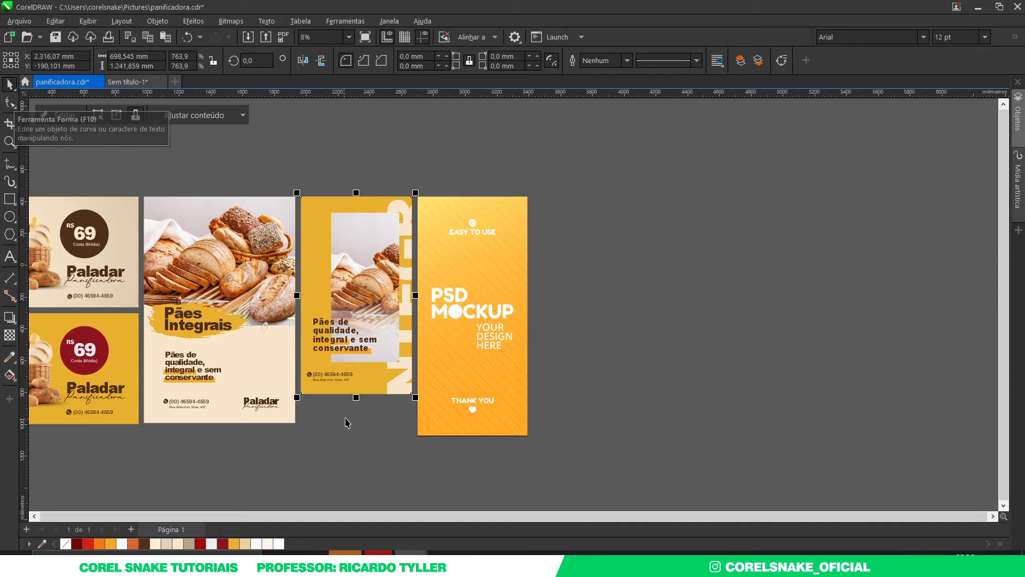
{"action": "left_click", "coordinate": [10, 102]}
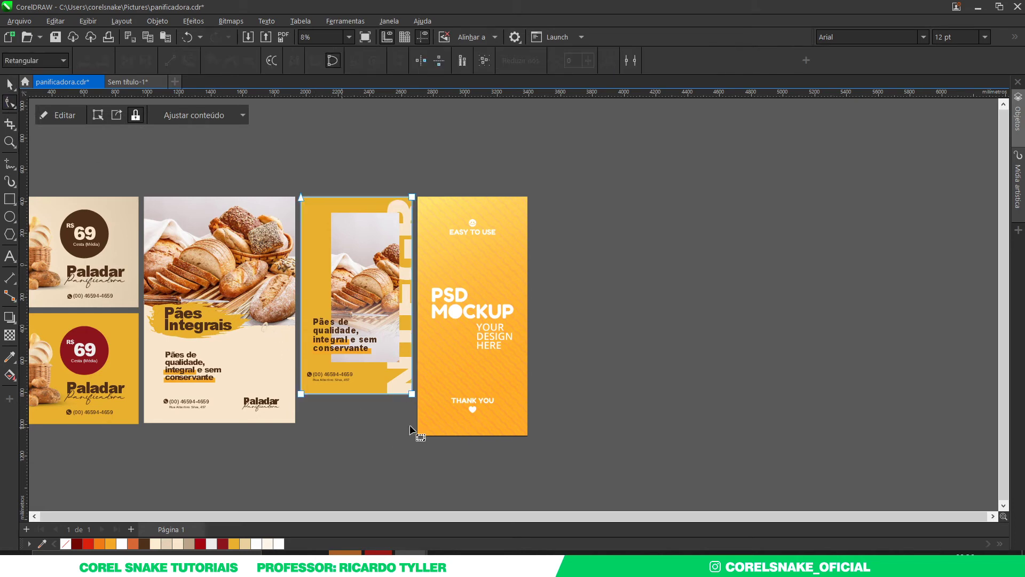
{"action": "left_click_drag", "start_coordinate": [300, 394], "coordinate": [302, 436]}
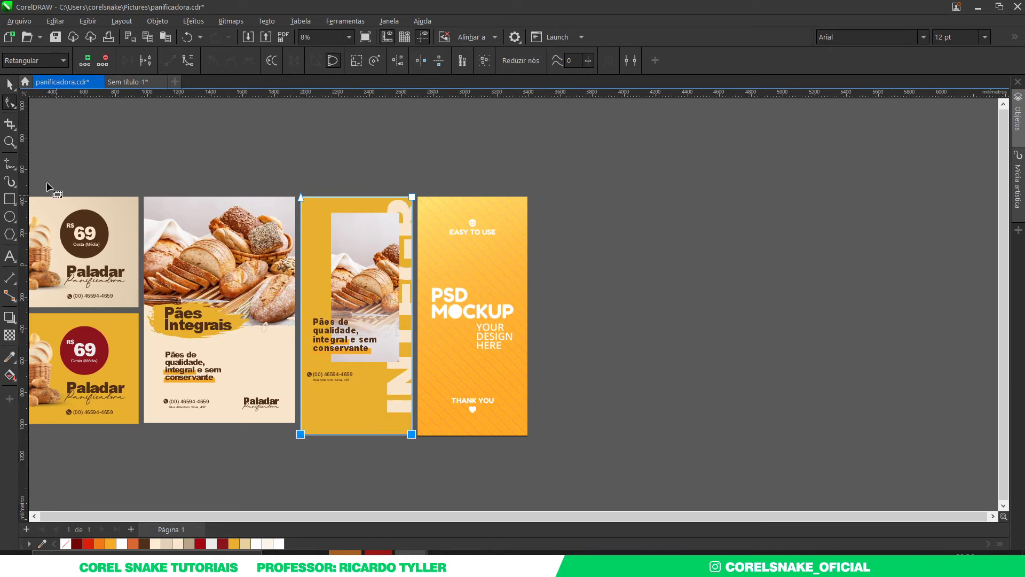
- Move the story's bread photo, slogan and contact details down together within the taller background
{"action": "left_click", "coordinate": [10, 85]}
{"action": "left_click", "coordinate": [298, 171]}
{"action": "left_click_drag", "start_coordinate": [297, 169], "coordinate": [412, 400]}
{"action": "left_click_drag", "start_coordinate": [375, 309], "coordinate": [375, 330]}
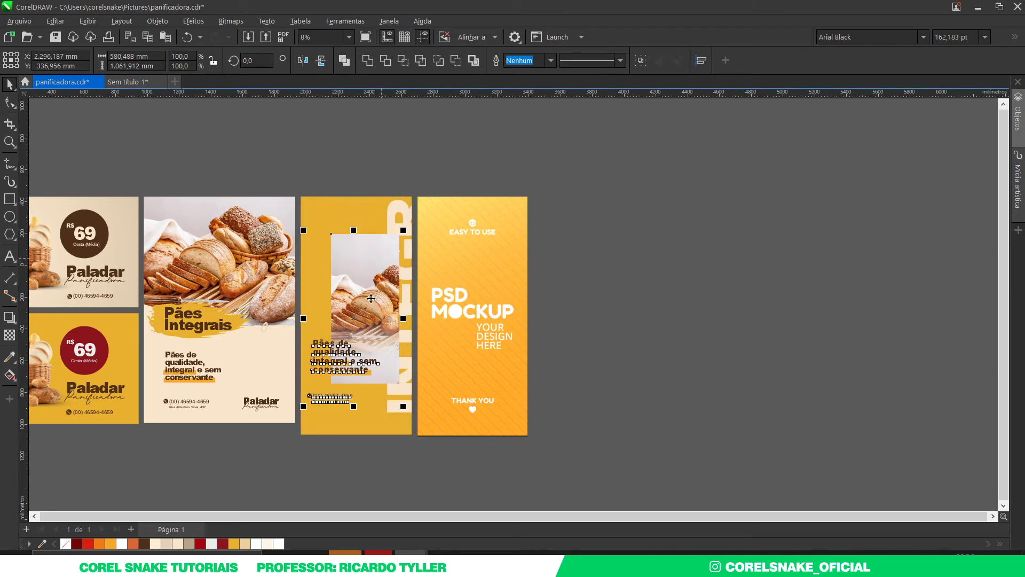
{"action": "scroll", "coordinate": [381, 368], "scroll_direction": "up", "scroll_amount": 2}
{"action": "scroll", "coordinate": [382, 368], "scroll_direction": "down", "scroll_amount": 2}
- Shift the clipped "INTEGRAL" text down to the lower end of the yellow background and delete the placeholder capture
{"action": "left_click", "coordinate": [406, 216]}
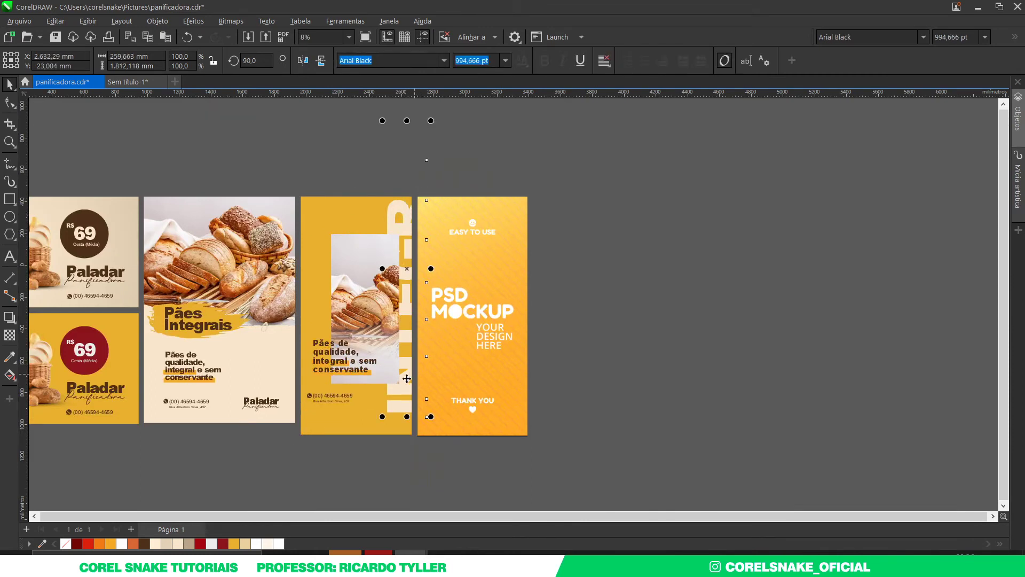
{"action": "left_click_drag", "start_coordinate": [407, 379], "coordinate": [409, 423]}
{"action": "left_click", "coordinate": [590, 401]}
{"action": "left_click", "coordinate": [467, 345]}
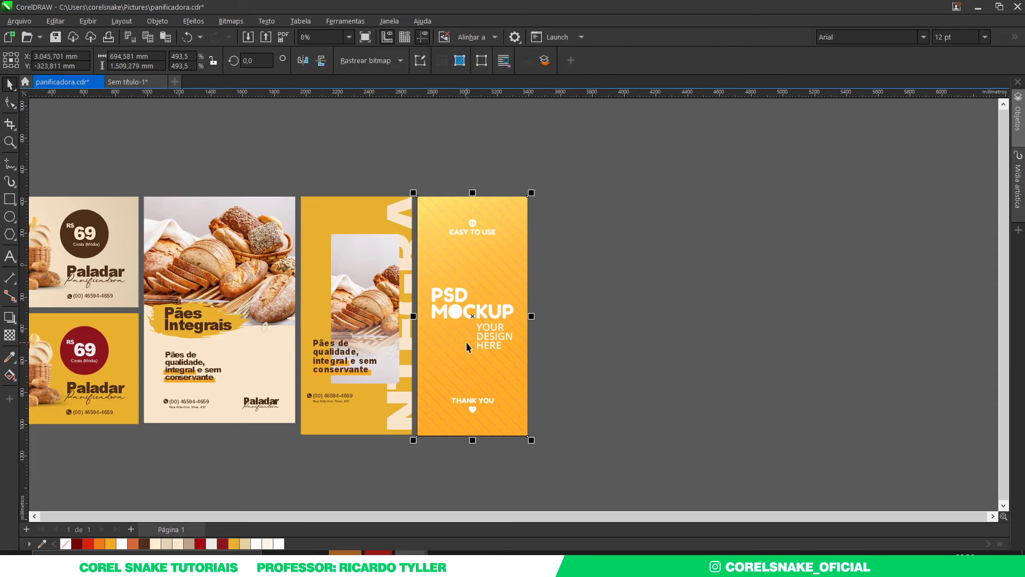
{"action": "key", "text": "Delete"}
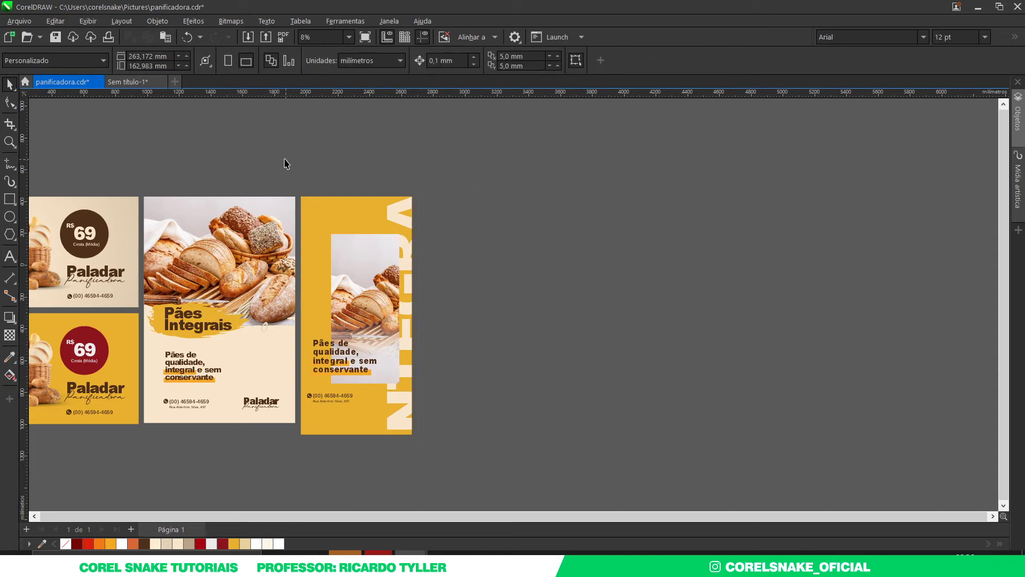
- Zoom to the finished story, capture its whole area as a screen grab of about 480 × 1025 px and copy it
{"action": "left_click_drag", "start_coordinate": [285, 164], "coordinate": [468, 479]}
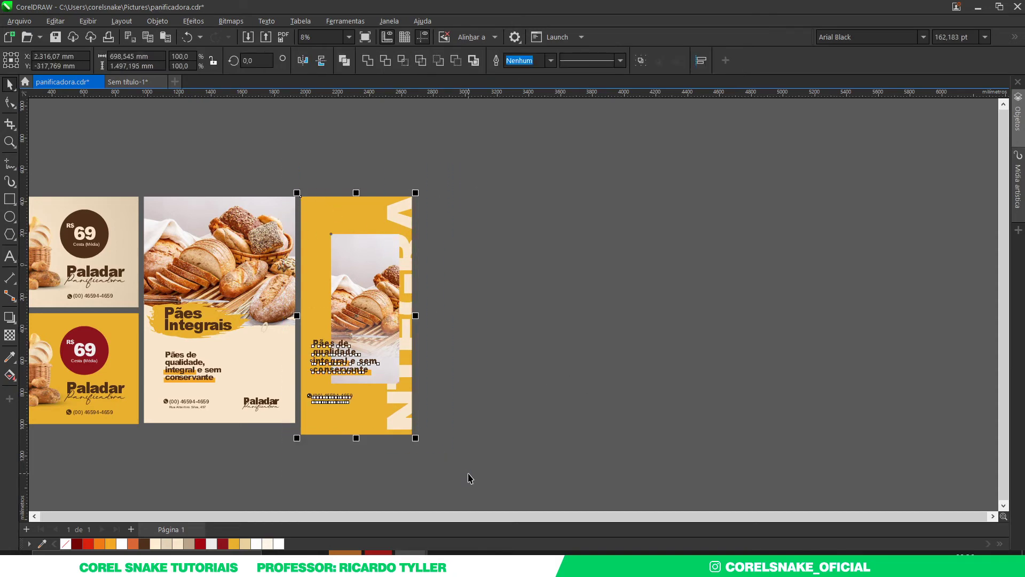
{"action": "key", "text": "shift+F2"}
{"action": "left_click", "coordinate": [642, 306]}
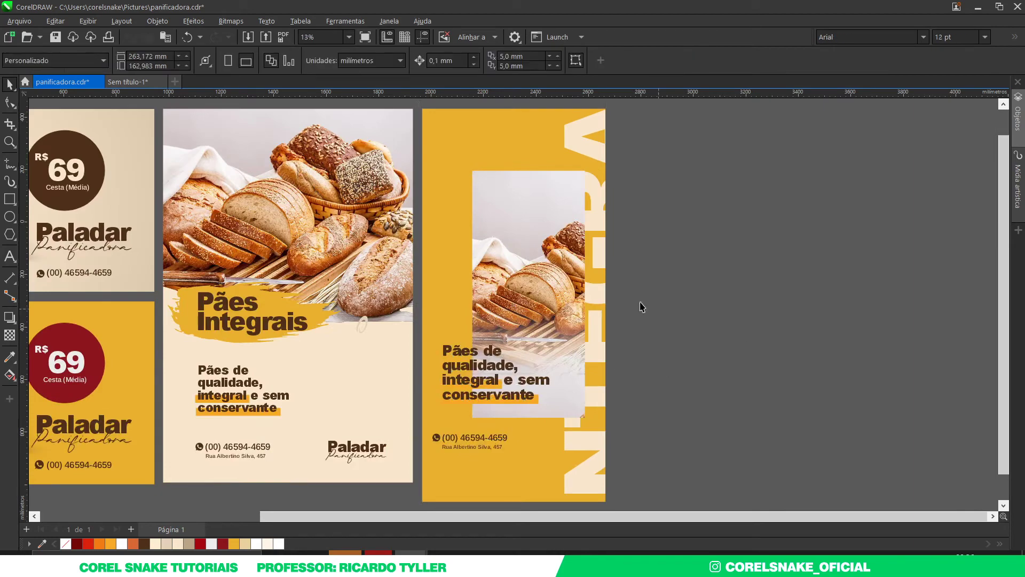
{"action": "left_click", "coordinate": [364, 37]}
{"action": "key", "text": "Print"}
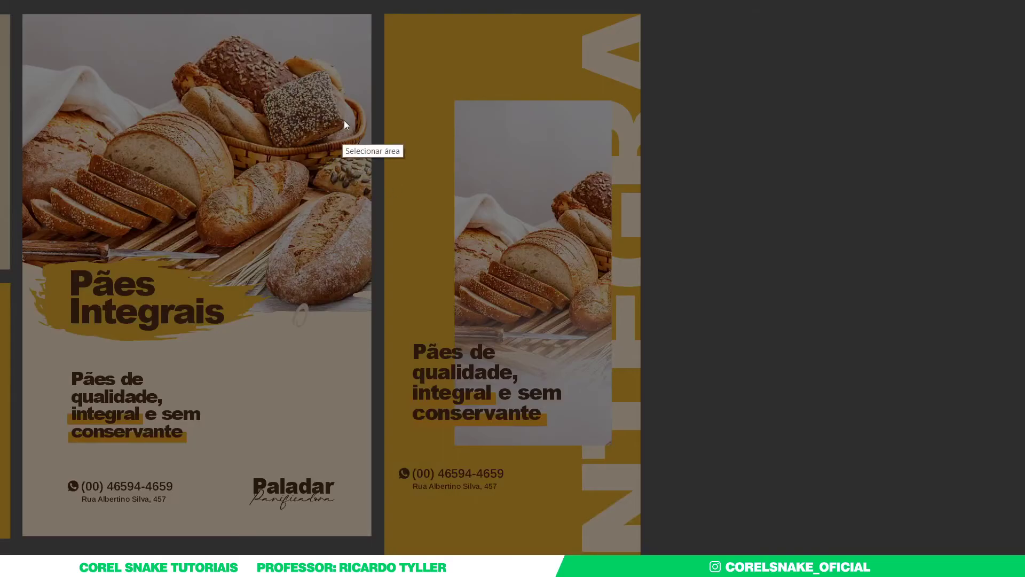
{"action": "left_click_drag", "start_coordinate": [386, 15], "coordinate": [641, 563]}
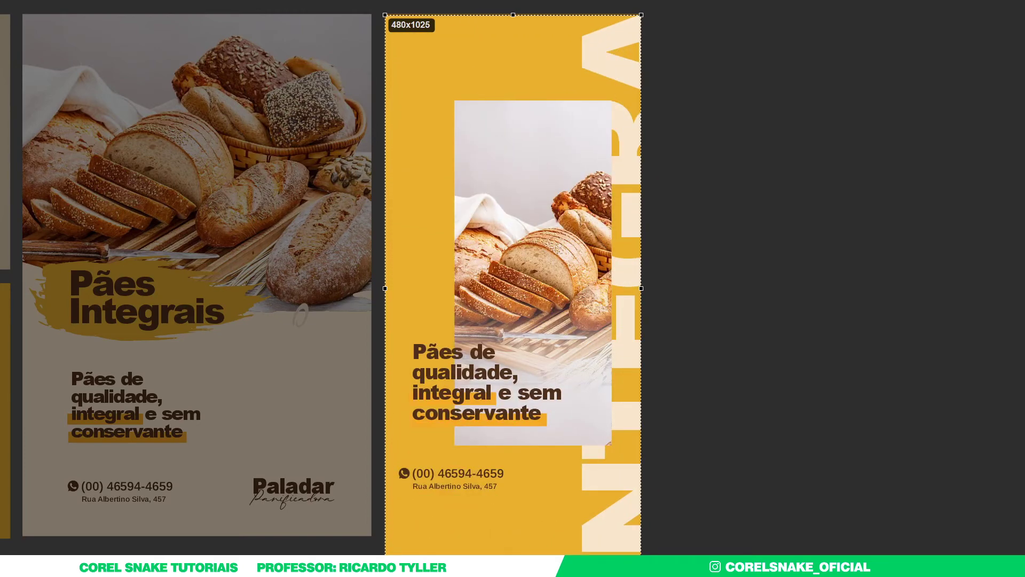
{"action": "key", "text": "ctrl+c"}
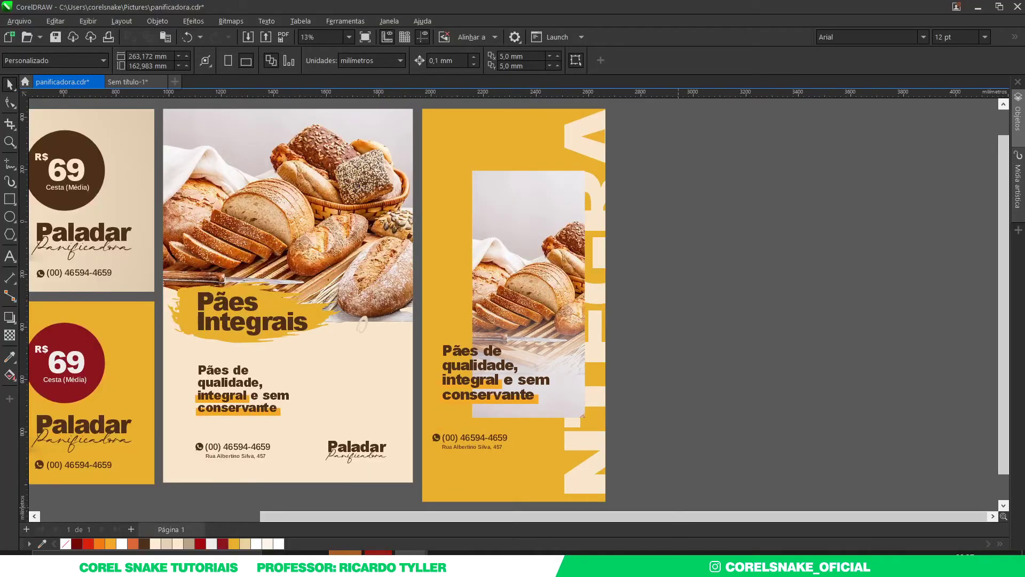
- Switch to Photoshop, paste the story capture into Capa 1.psb and scale it proportionally to cover the whole canvas
{"action": "left_click", "coordinate": [676, 553]}
{"action": "key", "text": "ctrl+v"}
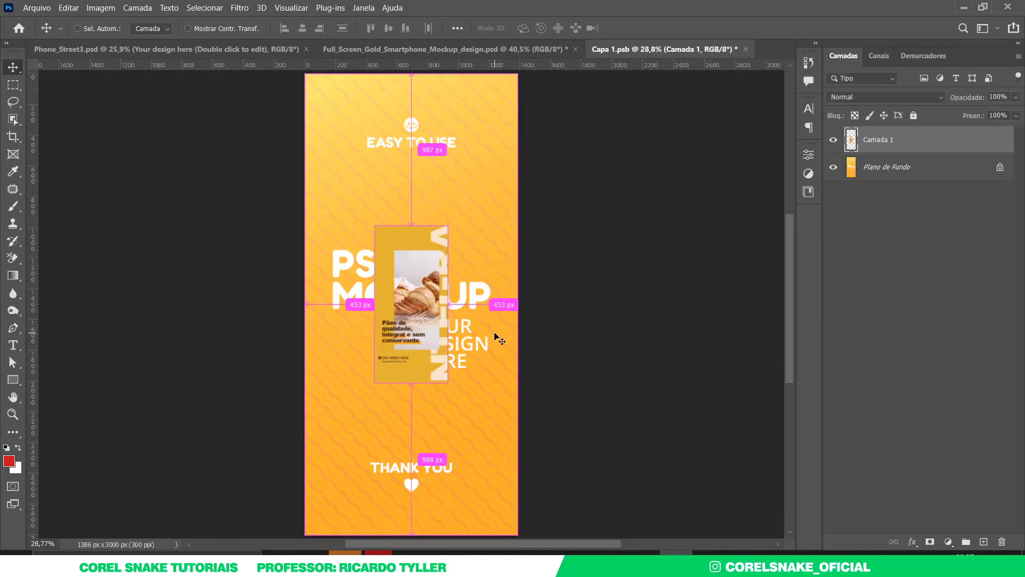
{"action": "key", "text": "t"}
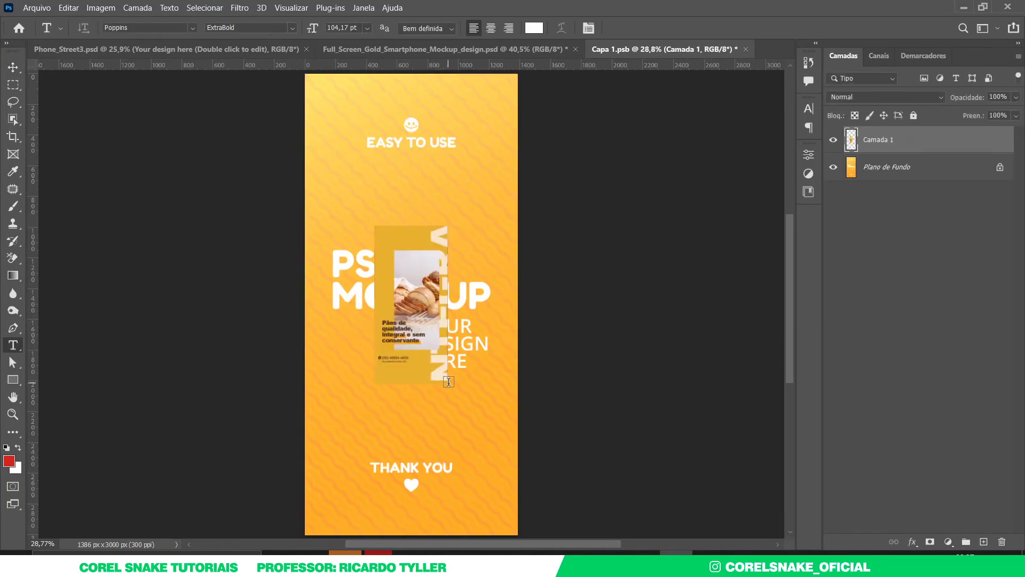
{"action": "left_click", "coordinate": [14, 67]}
{"action": "key", "text": "ctrl+t"}
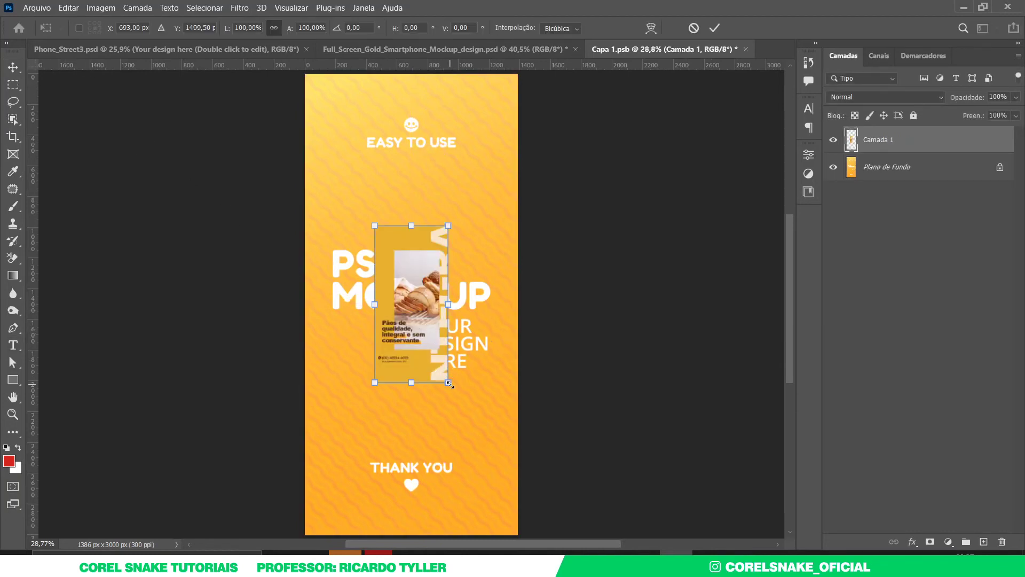
{"action": "left_click_drag", "start_coordinate": [449, 384], "coordinate": [556, 518]}
{"action": "key", "text": "Return"}
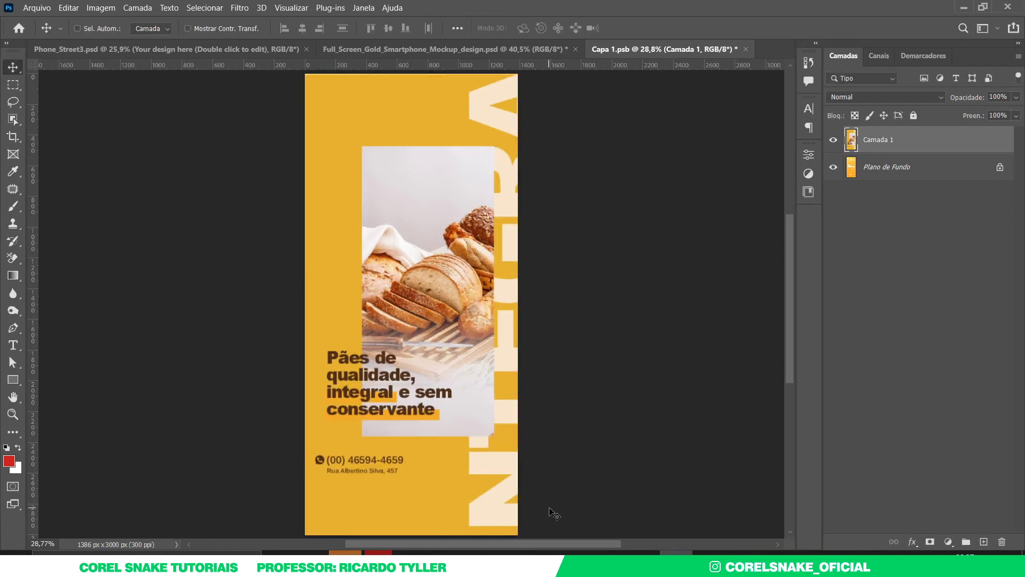
- Save Capa 1.psb with maximized compatibility to update the Phone_Street3.psd mockup, and close the smart object document
{"action": "key", "text": "ctrl+s"}
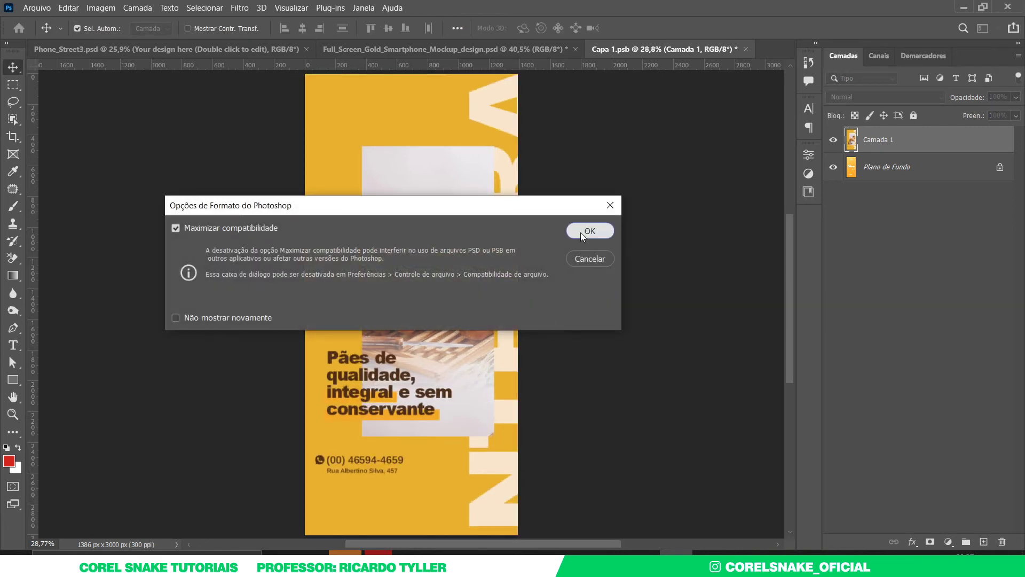
{"action": "left_click", "coordinate": [581, 232]}
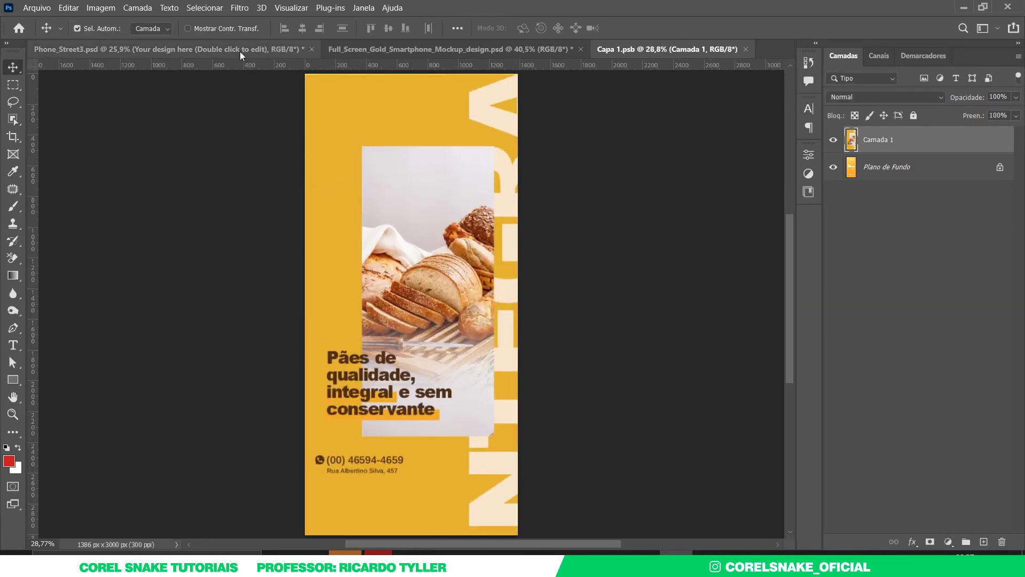
{"action": "left_click", "coordinate": [240, 52]}
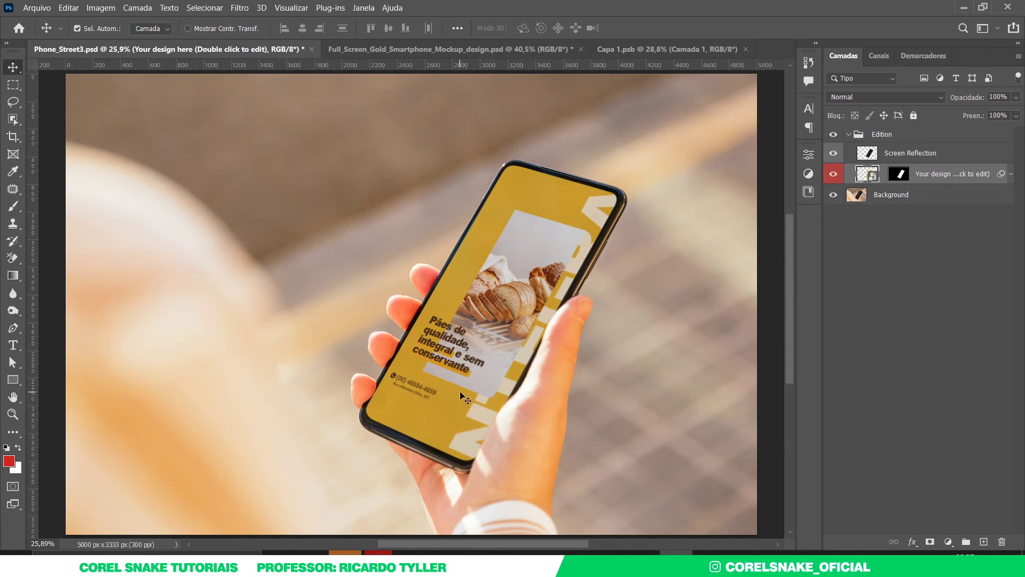
{"action": "left_click", "coordinate": [486, 49]}
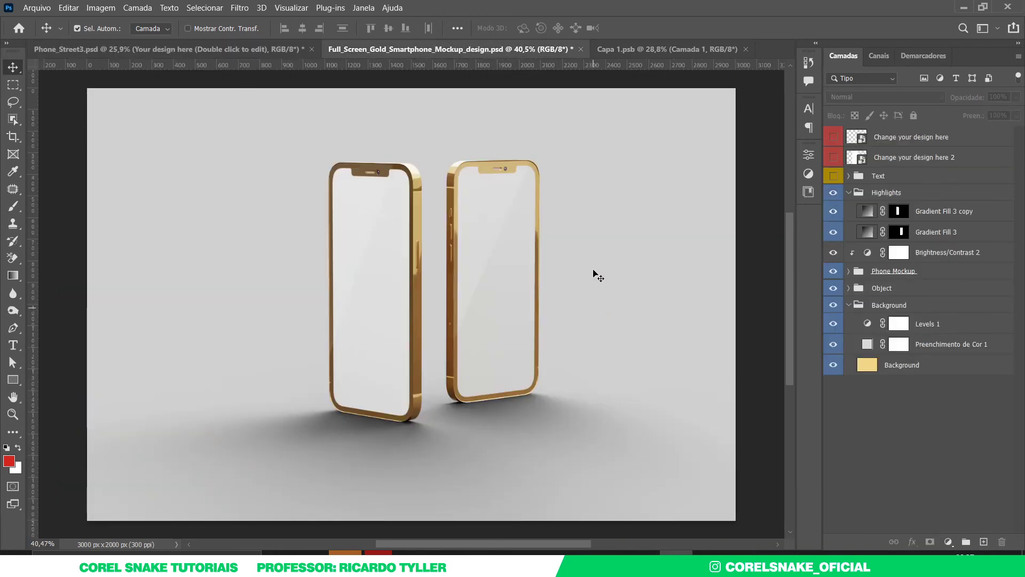
{"action": "left_click", "coordinate": [747, 50]}
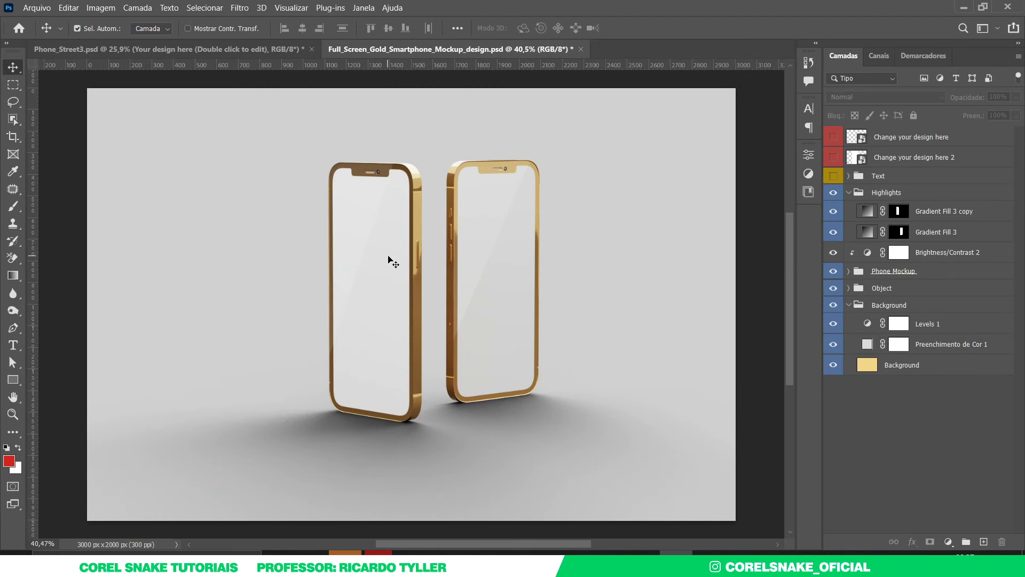
- Open the "Change your design here" smart object of the gold smartphone mockup and paste the story capture into it
{"action": "left_click", "coordinate": [389, 259]}
{"action": "left_click", "coordinate": [861, 159]}
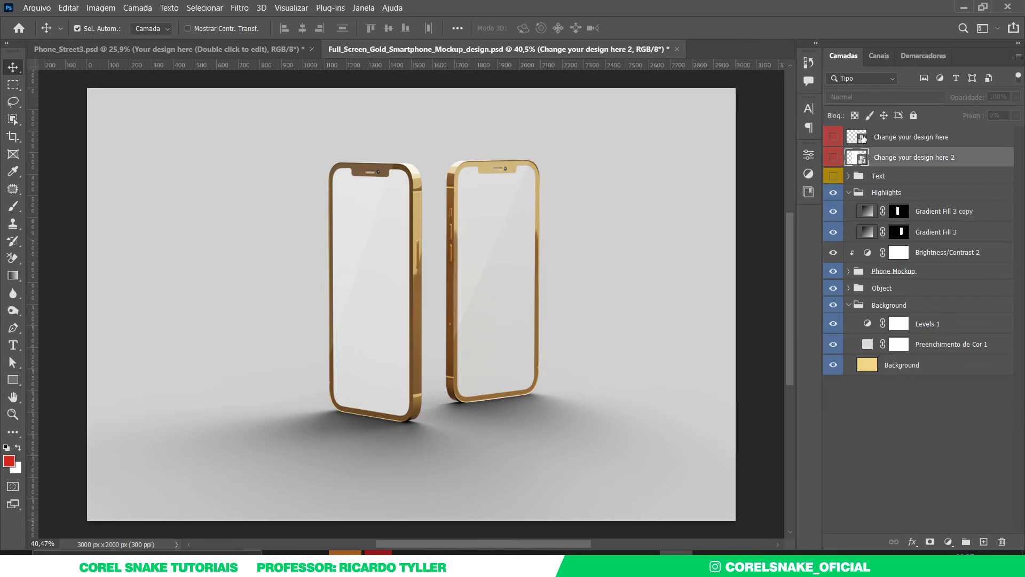
{"action": "double_click", "coordinate": [857, 138]}
{"action": "left_click", "coordinate": [748, 278]}
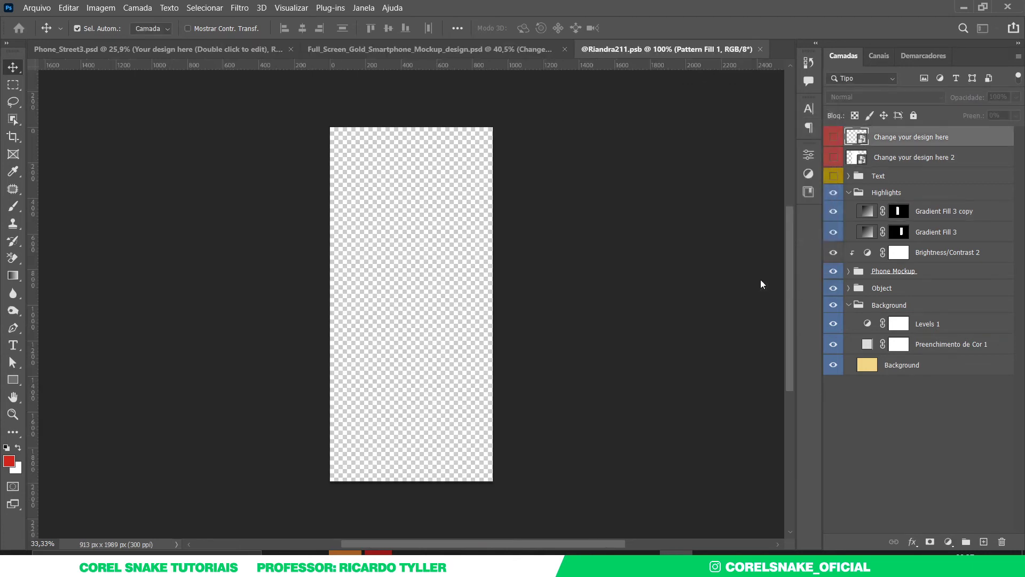
{"action": "key", "text": "ctrl+v"}
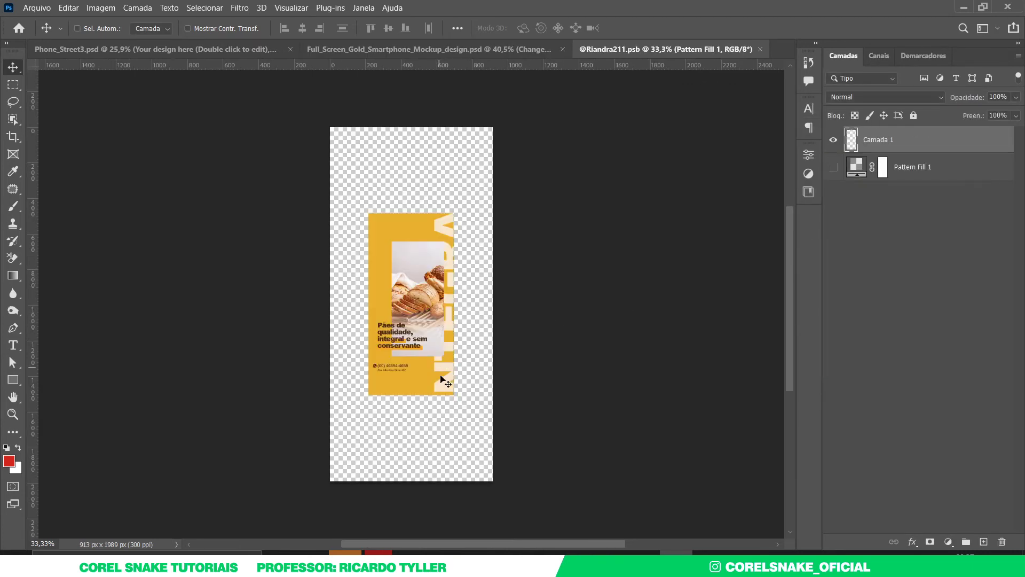
{"action": "key", "text": "ctrl+t"}
{"action": "left_click_drag", "start_coordinate": [454, 396], "coordinate": [507, 481]}
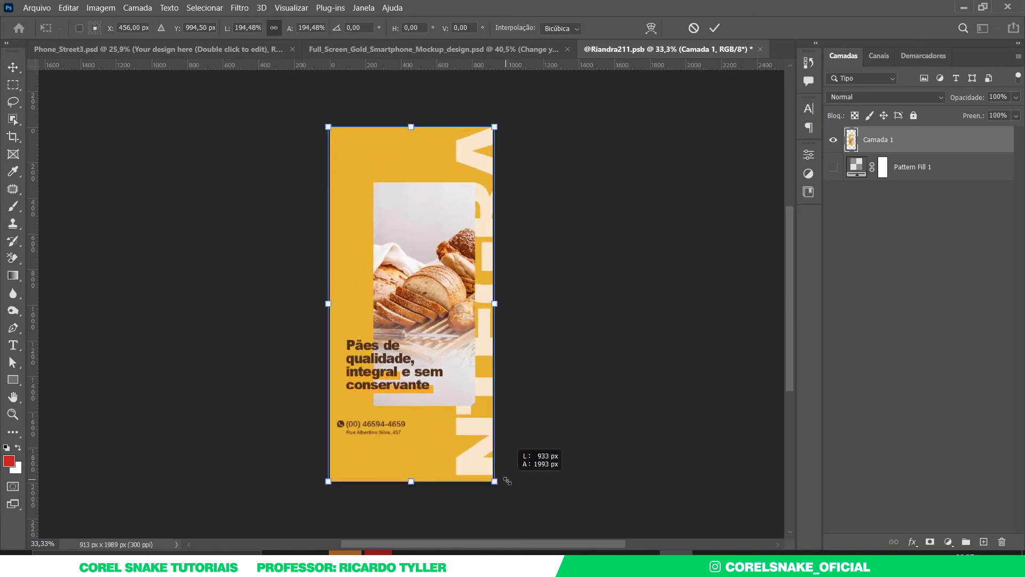
{"action": "key", "text": "Return"}
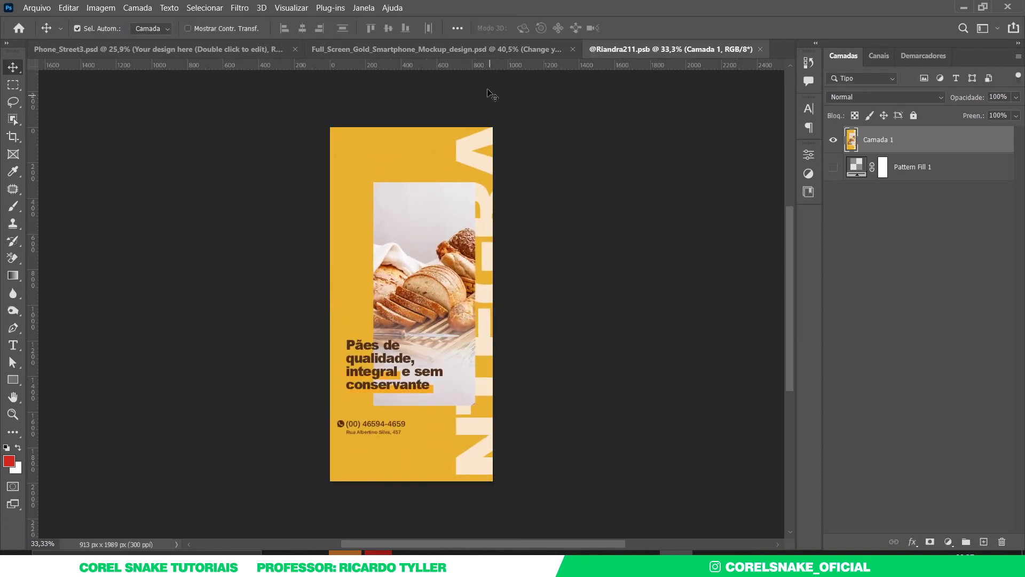
{"action": "left_click", "coordinate": [467, 42]}
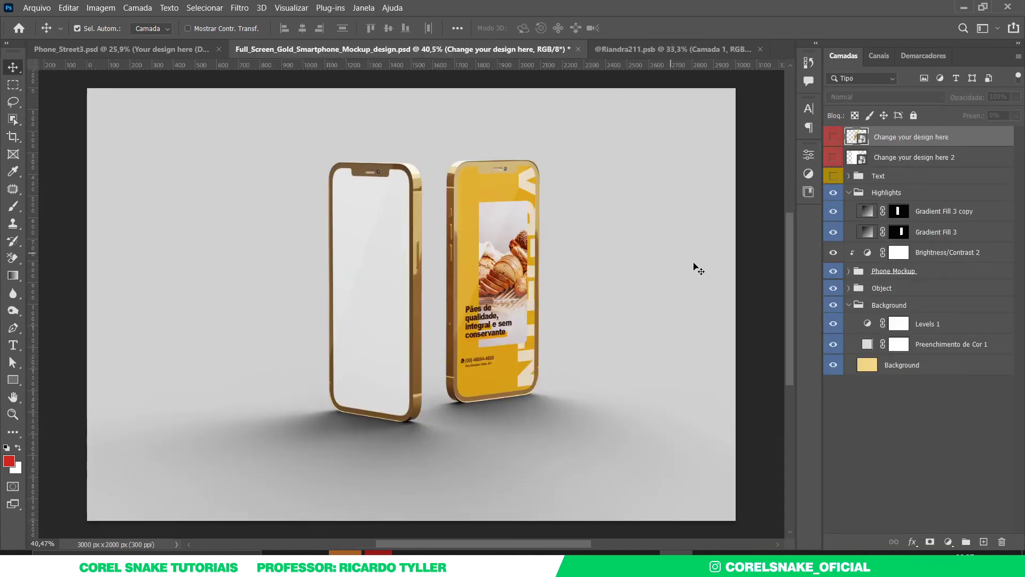
- Open the "Change your design here 2" smart object with its embedded profile, paste the story capture and scale it proportionally to cover the canvas
{"action": "double_click", "coordinate": [860, 159]}
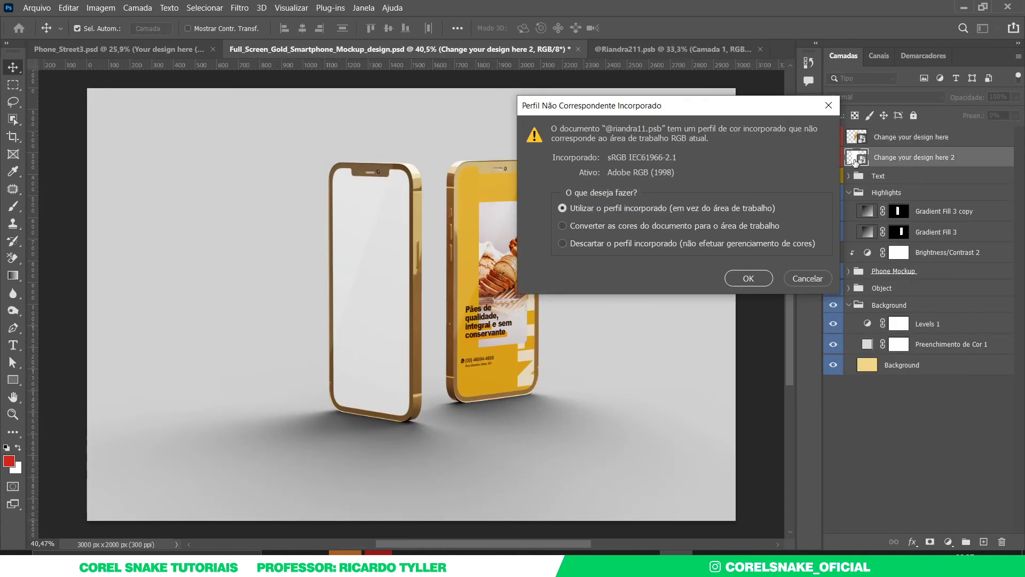
{"action": "left_click", "coordinate": [747, 279]}
{"action": "key", "text": "ctrl+v"}
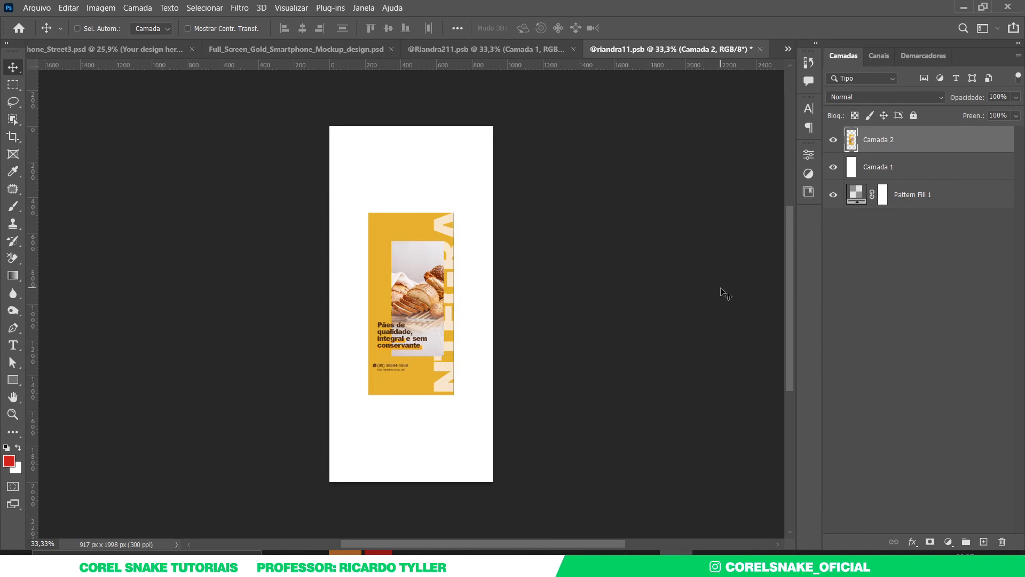
{"action": "key", "text": "ctrl+t"}
{"action": "left_click_drag", "start_coordinate": [456, 309], "coordinate": [490, 313]}
{"action": "left_click_drag", "start_coordinate": [492, 479], "coordinate": [494, 480]}
{"action": "key", "text": "Return"}
{"action": "key", "text": "ctrl+s"}
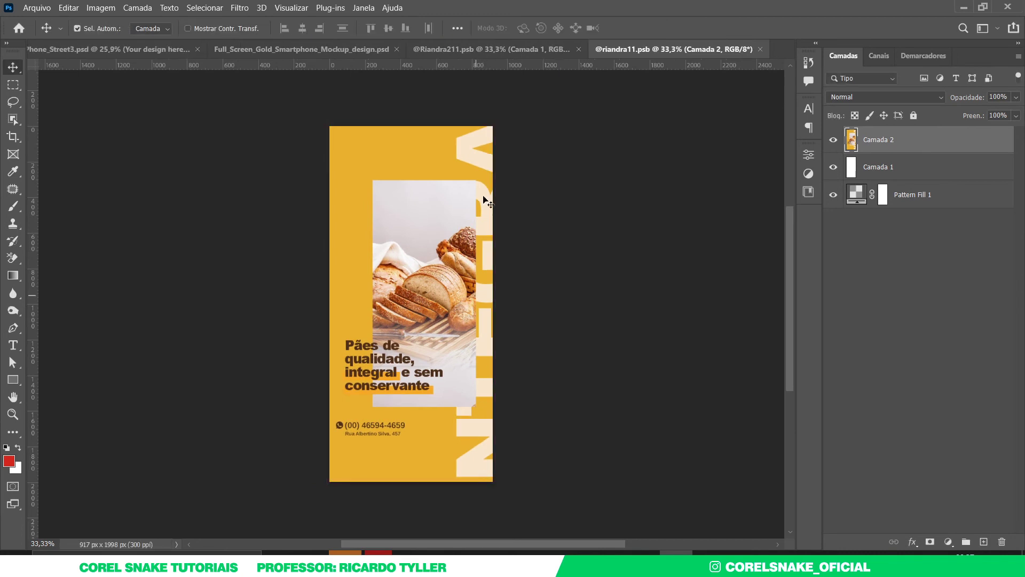
{"action": "left_click", "coordinate": [363, 53]}
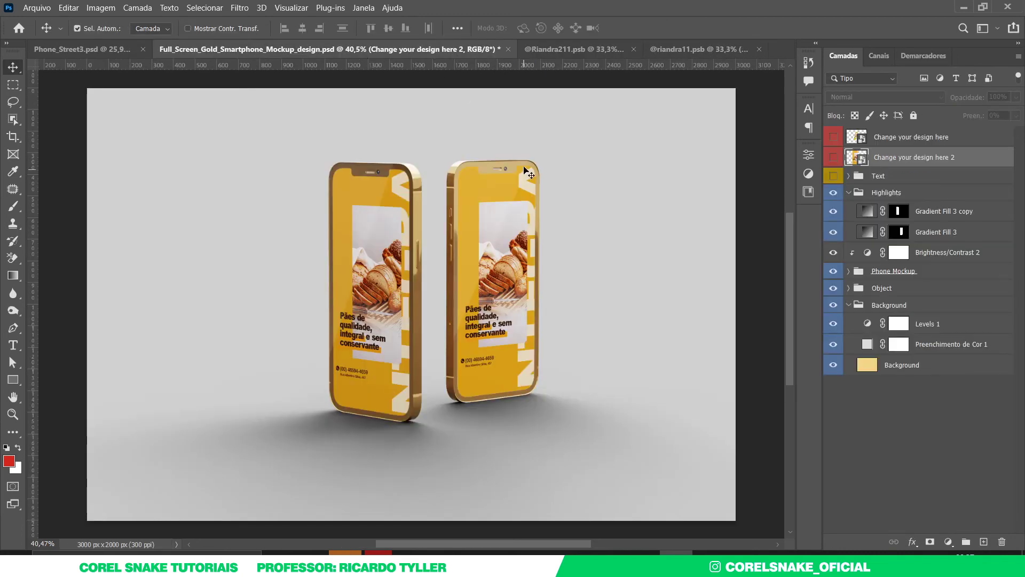
{"action": "left_click", "coordinate": [633, 49]}
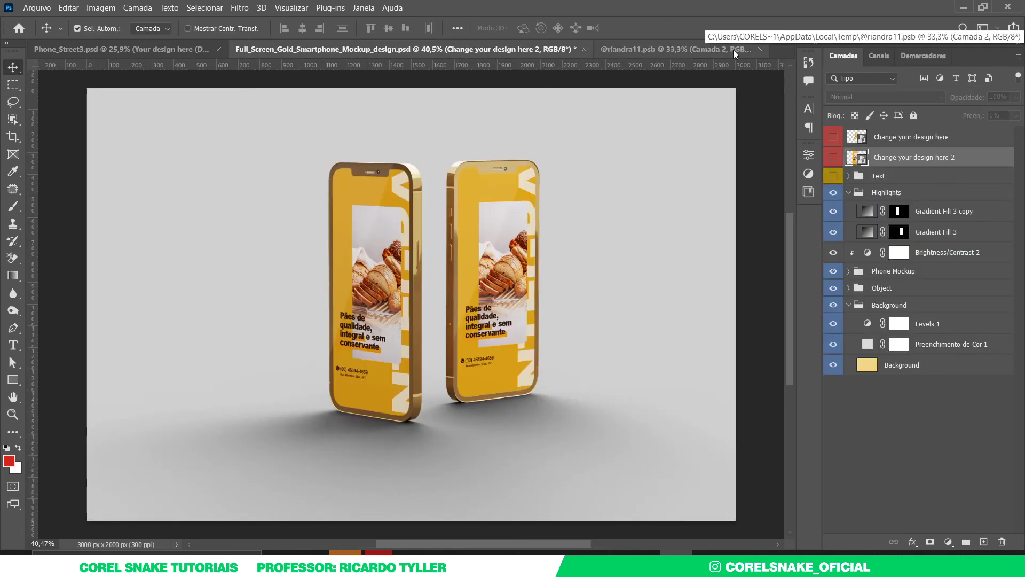
{"action": "left_click", "coordinate": [760, 49]}
- Recolour the Preenchimento de Cor 1 background fill with the yellow e2b035 sampled from the story on the phone screen
{"action": "left_click", "coordinate": [867, 344]}
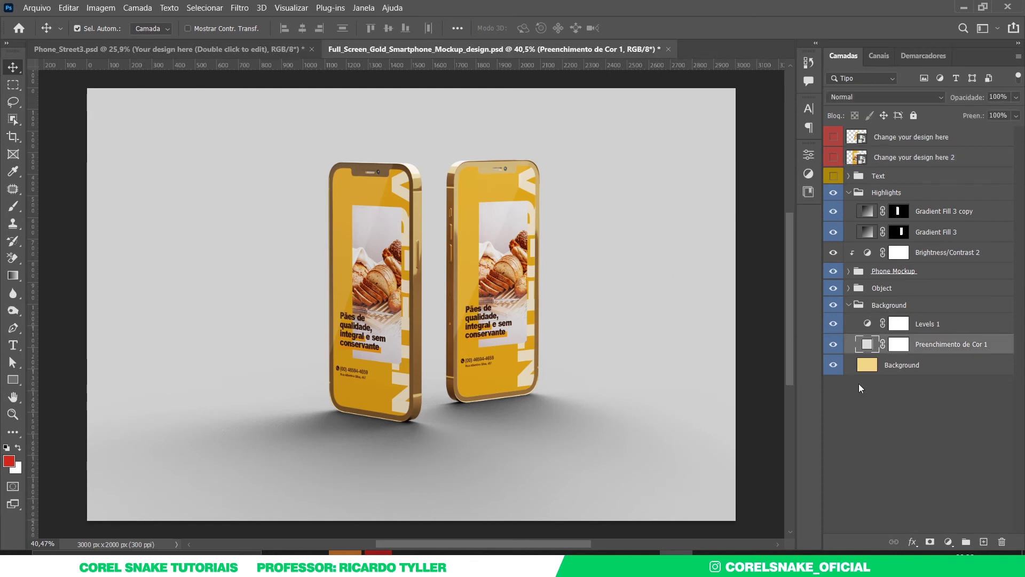
{"action": "double_click", "coordinate": [868, 344]}
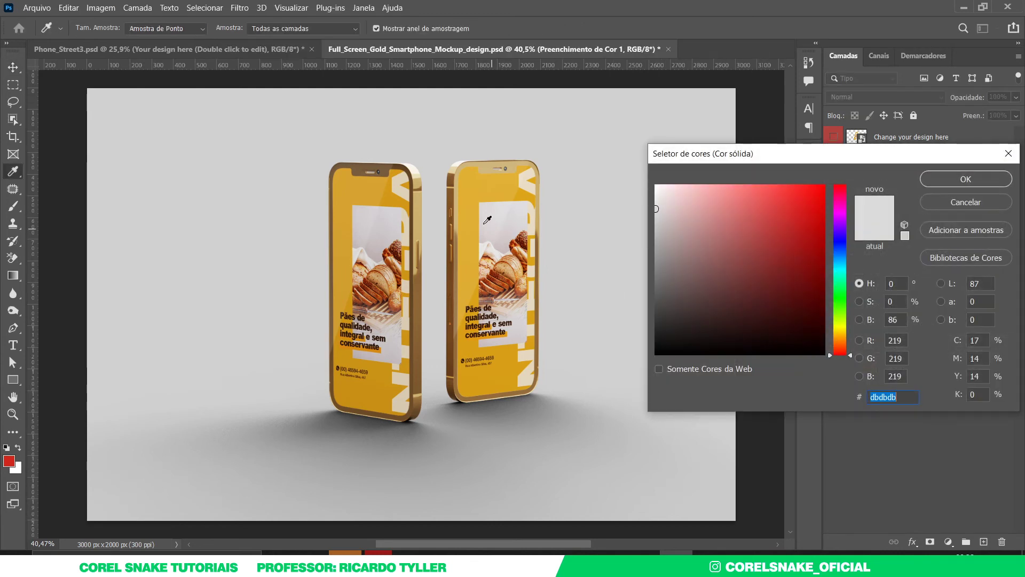
{"action": "left_click", "coordinate": [473, 200]}
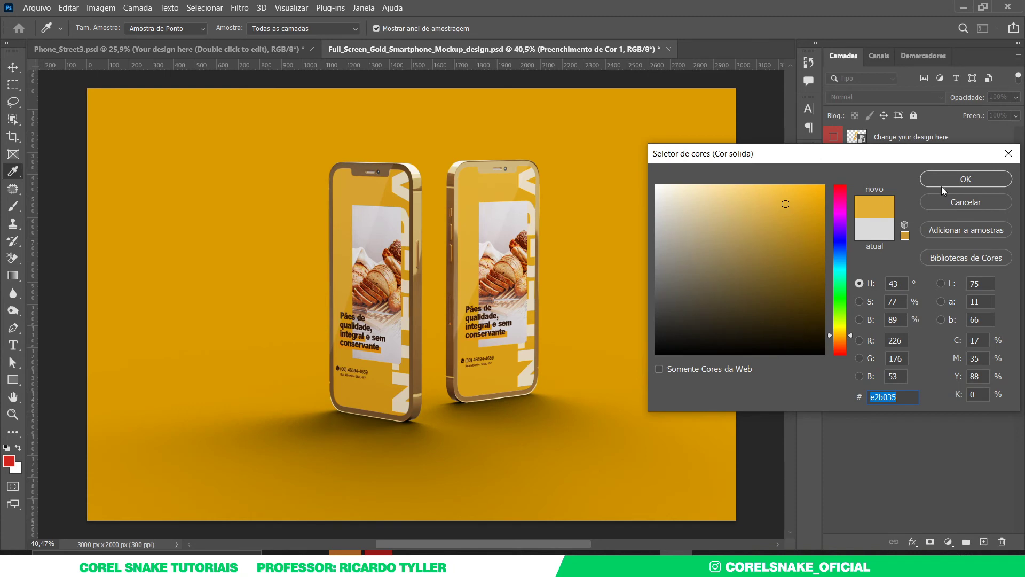
{"action": "left_click", "coordinate": [961, 179]}
{"action": "left_click", "coordinate": [753, 317]}
{"action": "scroll", "coordinate": [755, 316], "scroll_direction": "up", "scroll_amount": 1}
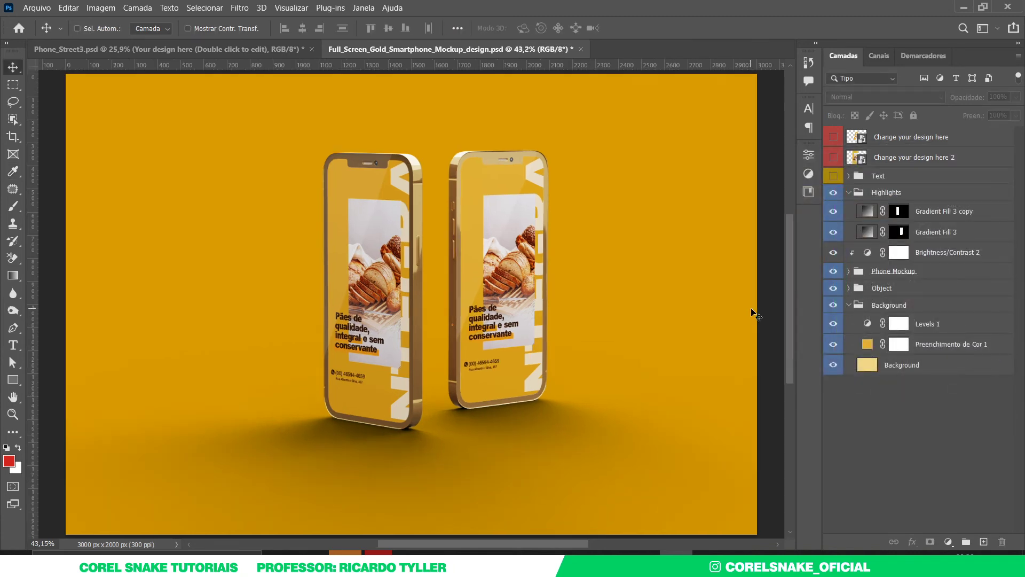
- Shift the Preenchimento de Cor 1 background fill towards orange by setting its colour to hue 37°, e29f35
{"action": "double_click", "coordinate": [867, 344]}
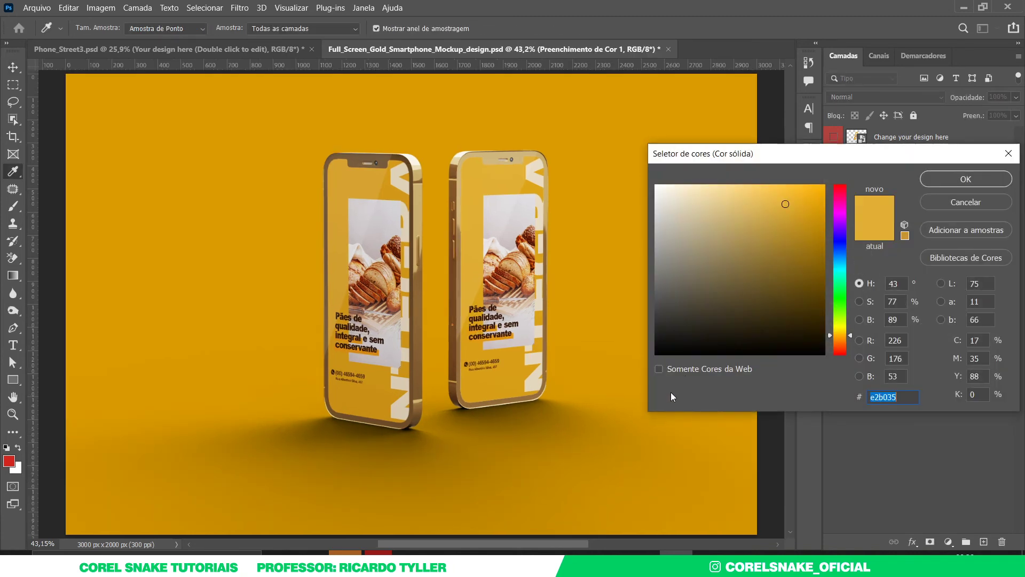
{"action": "left_click", "coordinate": [831, 339]}
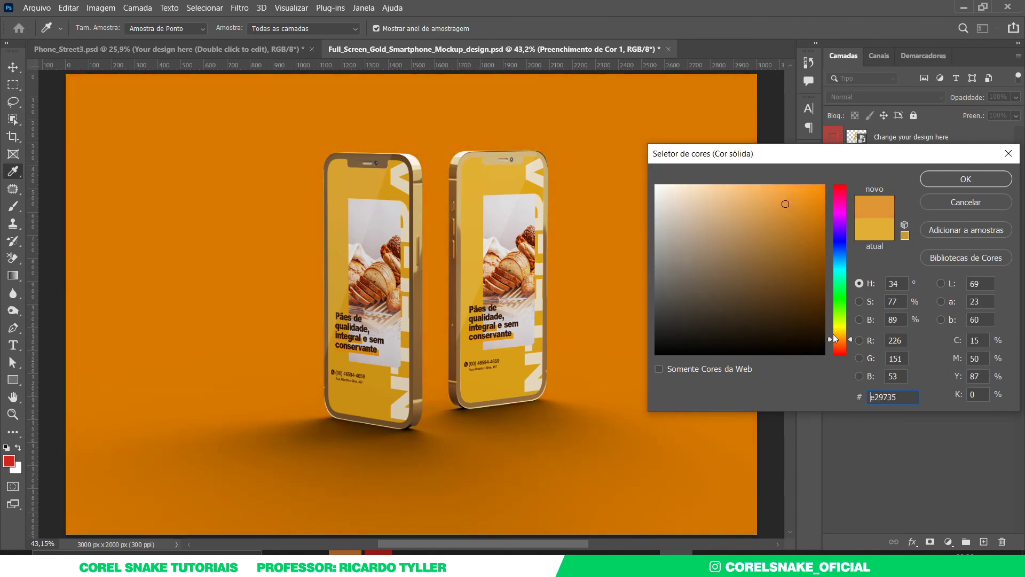
{"action": "left_click", "coordinate": [831, 338]}
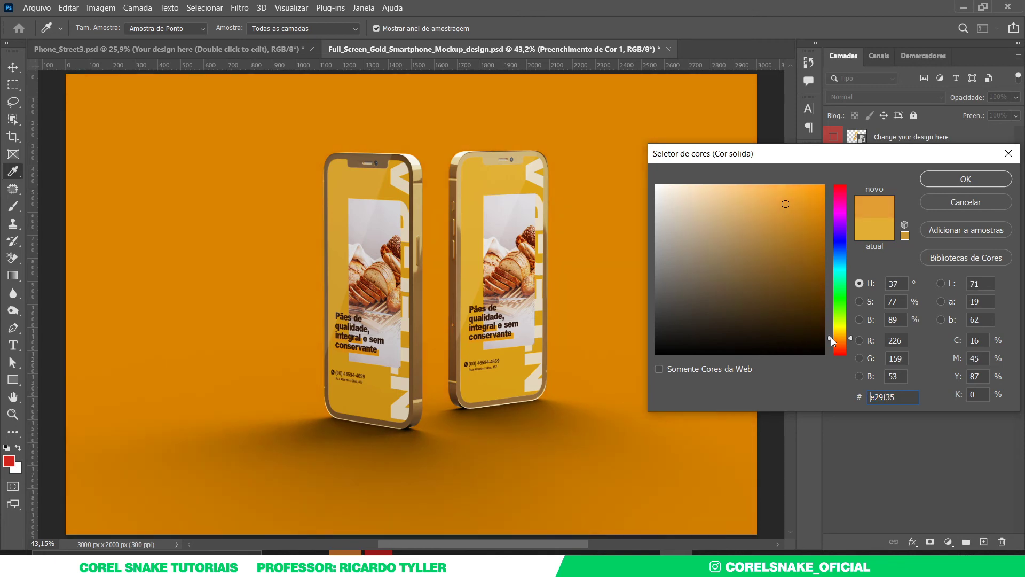
{"action": "left_click", "coordinate": [942, 181]}
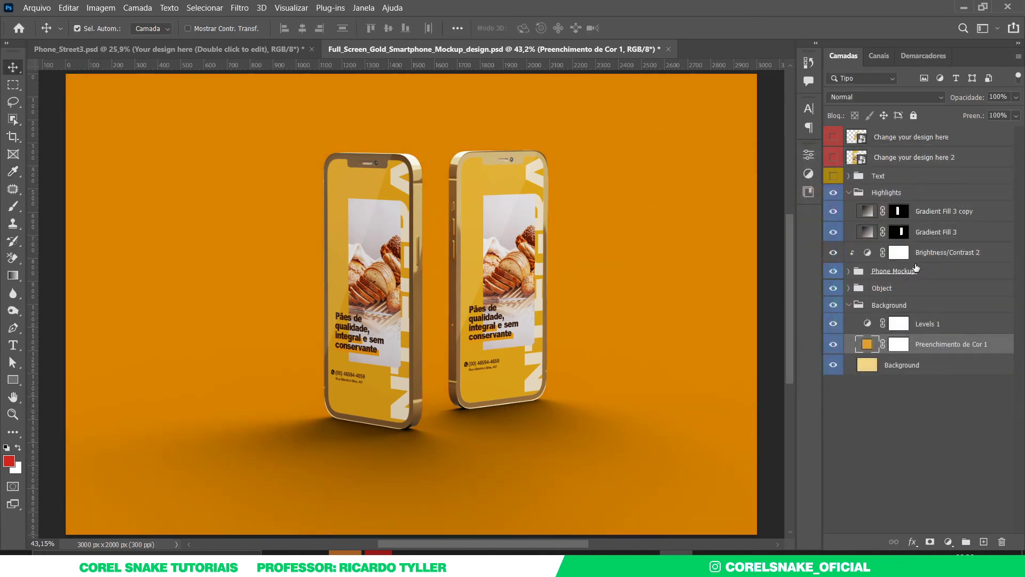
- Add a layer above the colour fill and paint a glow behind the phones with a soft brush of about 1887 px in the screen's yellow
{"action": "key", "text": "ctrl+shift+n"}
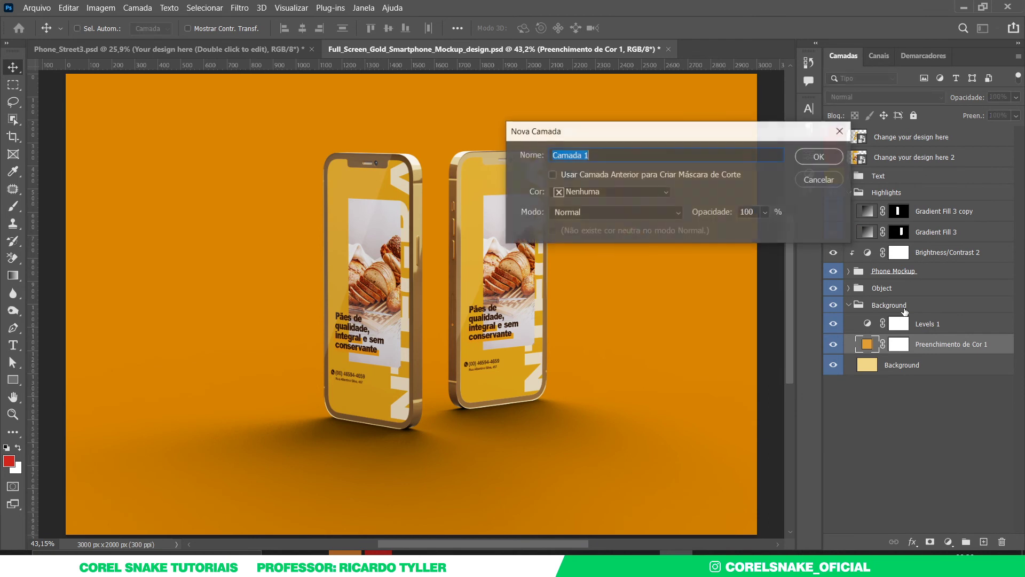
{"action": "key", "text": "Return"}
{"action": "key", "text": "b"}
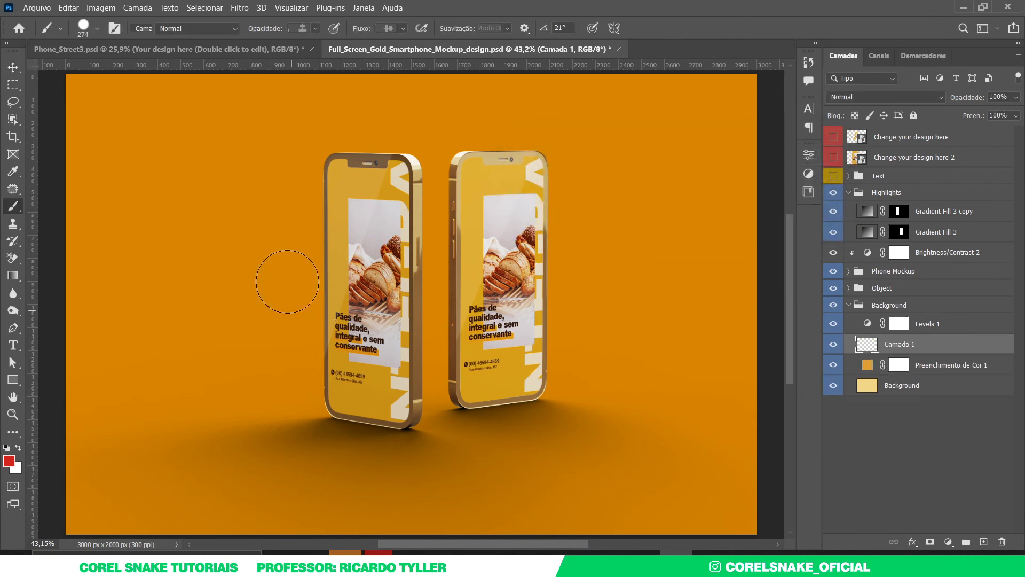
{"action": "left_click", "coordinate": [338, 208], "text": "alt"}
{"action": "left_click_drag", "start_coordinate": [355, 218], "coordinate": [412, 228]}
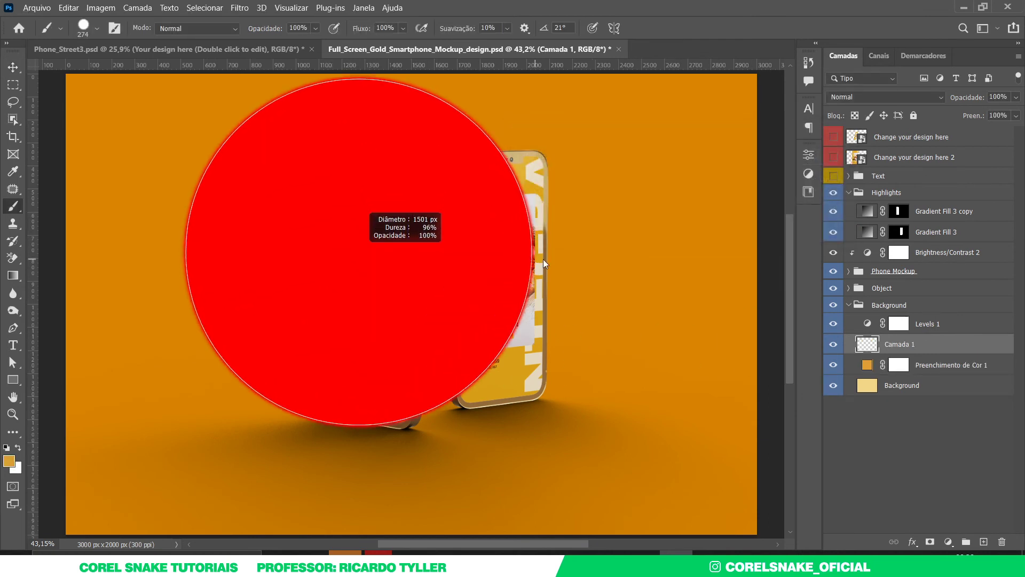
{"action": "left_click_drag", "start_coordinate": [476, 298], "coordinate": [499, 291]}
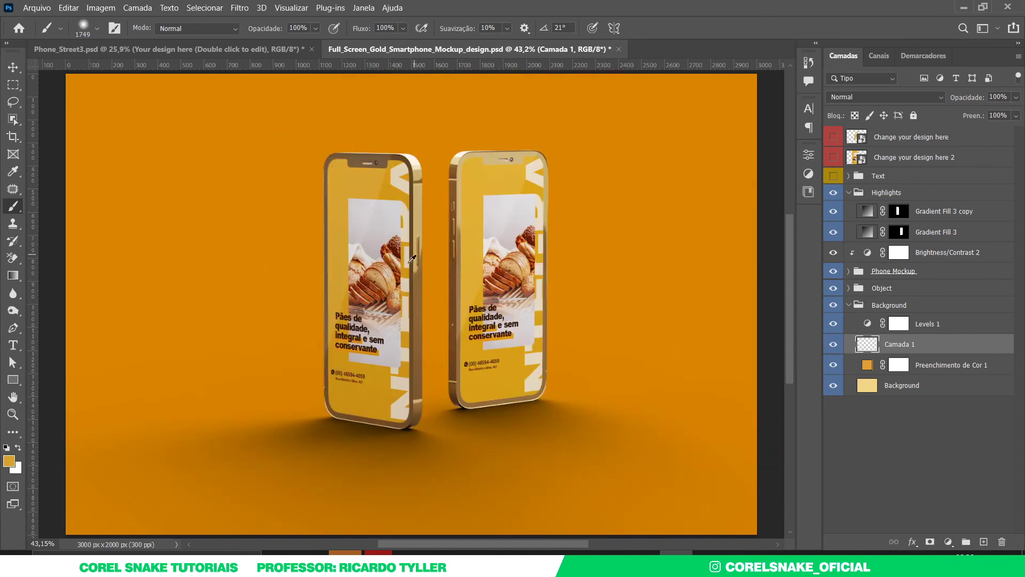
{"action": "mouse_move", "coordinate": [406, 262]}
{"action": "left_mouse_down"}
{"action": "mouse_move", "coordinate": [428, 266]}
{"action": "mouse_move", "coordinate": [412, 293]}
{"action": "mouse_move", "coordinate": [393, 289]}
{"action": "mouse_move", "coordinate": [491, 272]}
{"action": "mouse_move", "coordinate": [417, 275]}
{"action": "mouse_move", "coordinate": [399, 225]}
{"action": "mouse_move", "coordinate": [410, 279]}
{"action": "mouse_move", "coordinate": [454, 277]}
{"action": "mouse_move", "coordinate": [348, 286]}
{"action": "mouse_move", "coordinate": [440, 251]}
{"action": "mouse_move", "coordinate": [330, 185]}
{"action": "left_mouse_up"}
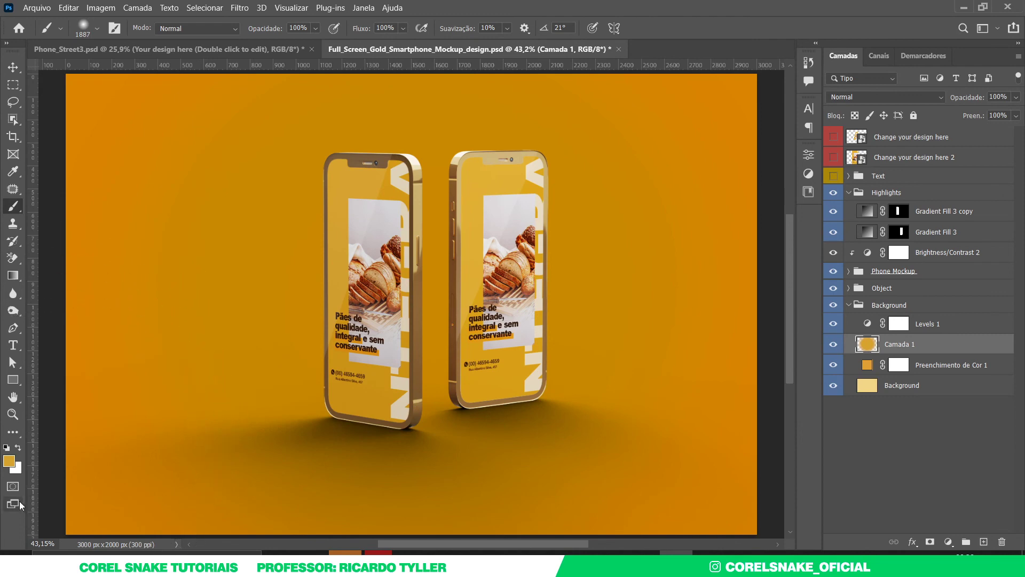
- Adjust the foreground colour's hue slightly and paint over the glow behind the phones again on Camada 1
{"action": "left_click", "coordinate": [8, 461]}
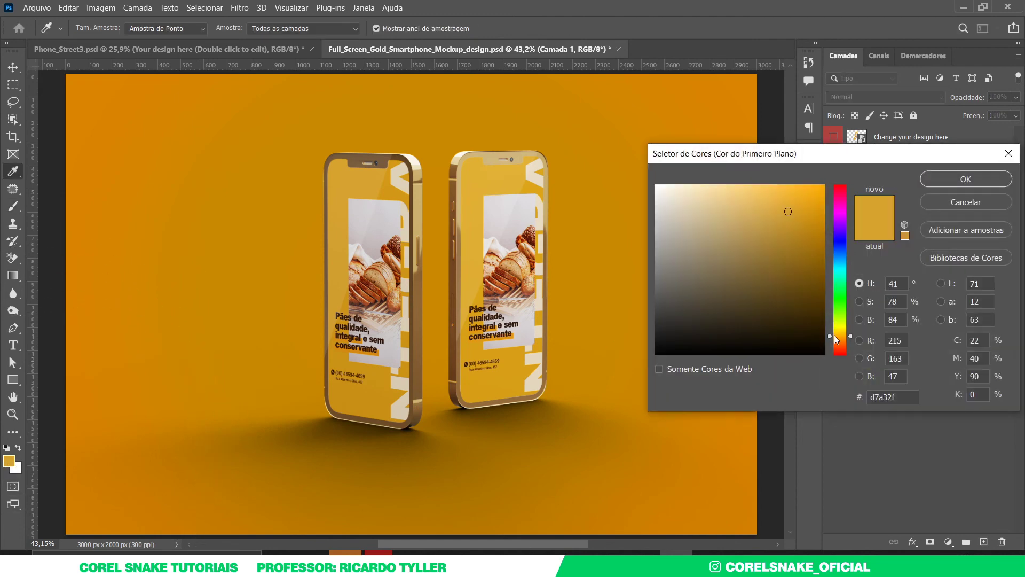
{"action": "left_click_drag", "start_coordinate": [832, 334], "coordinate": [833, 334]}
{"action": "left_click", "coordinate": [939, 182]}
{"action": "key", "text": "b"}
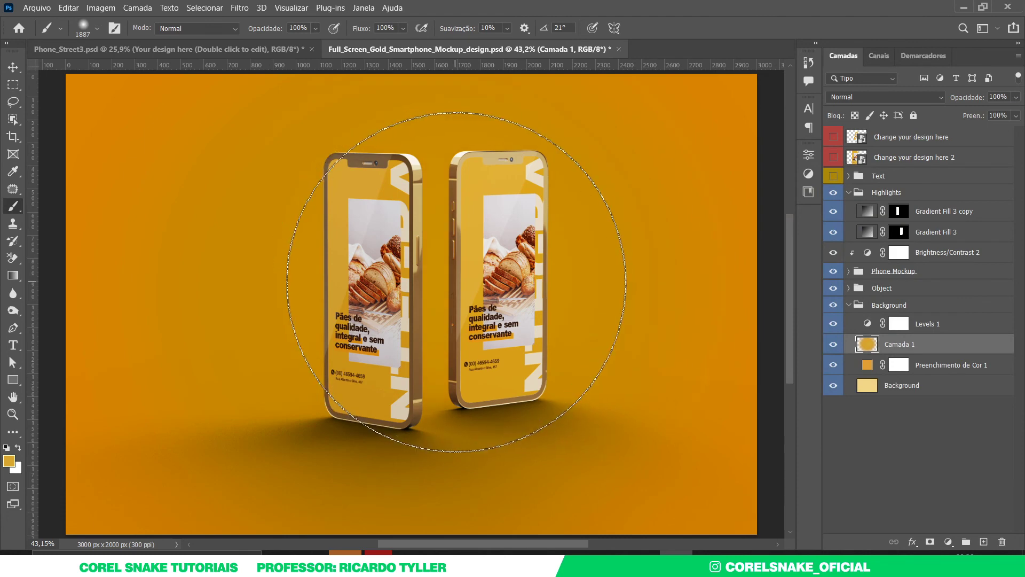
{"action": "left_click_drag", "start_coordinate": [412, 286], "coordinate": [374, 287]}
- Review the finished gold smartphone mockup as a whole, and switch to the Phone_Street3.psd mockup to examine it
{"action": "left_click", "coordinate": [13, 67]}
{"action": "left_click_drag", "start_coordinate": [415, 299], "coordinate": [393, 307]}
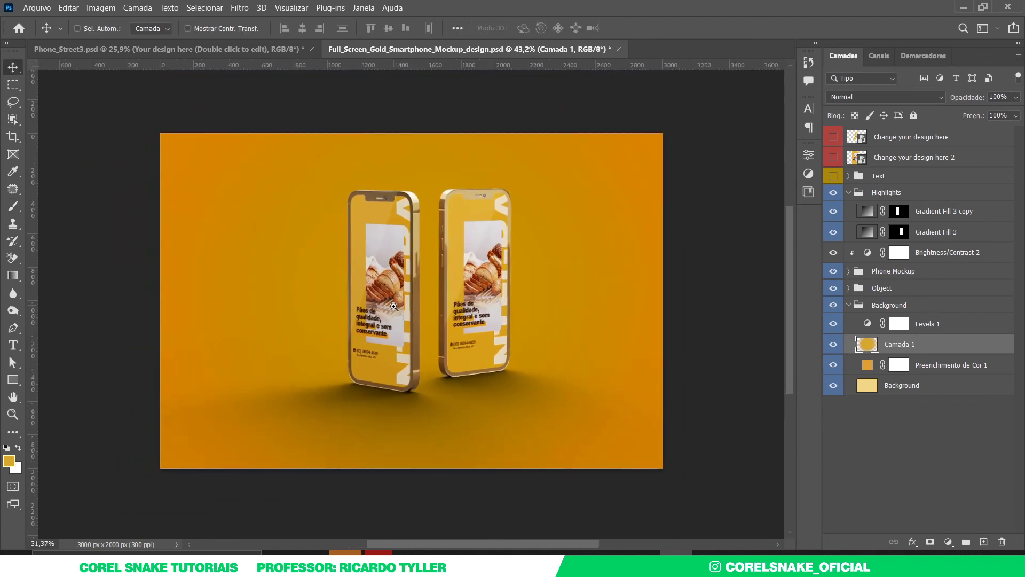
{"action": "left_click", "coordinate": [700, 316]}
{"action": "key", "text": "ctrl+0"}
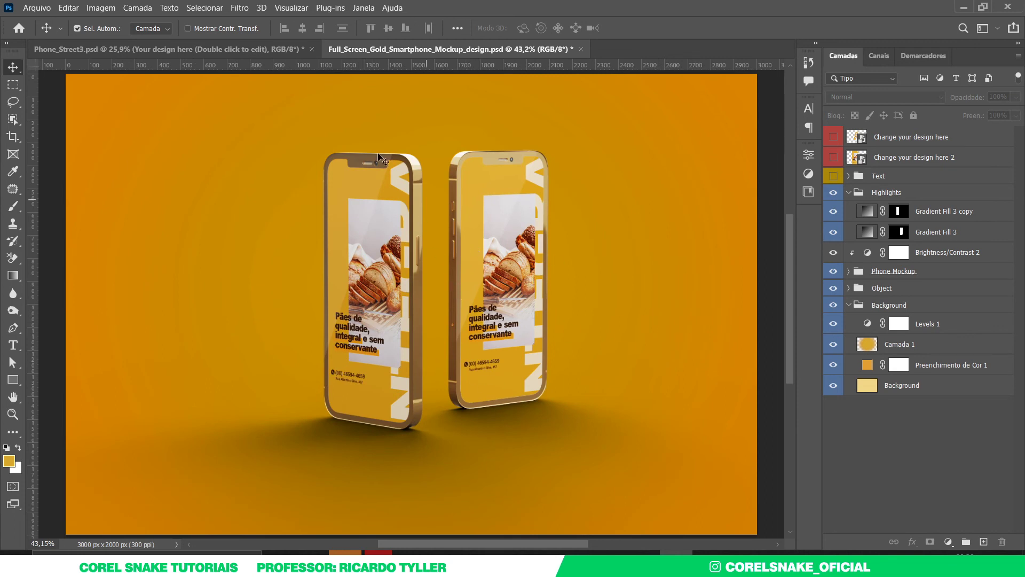
{"action": "left_click", "coordinate": [268, 49]}
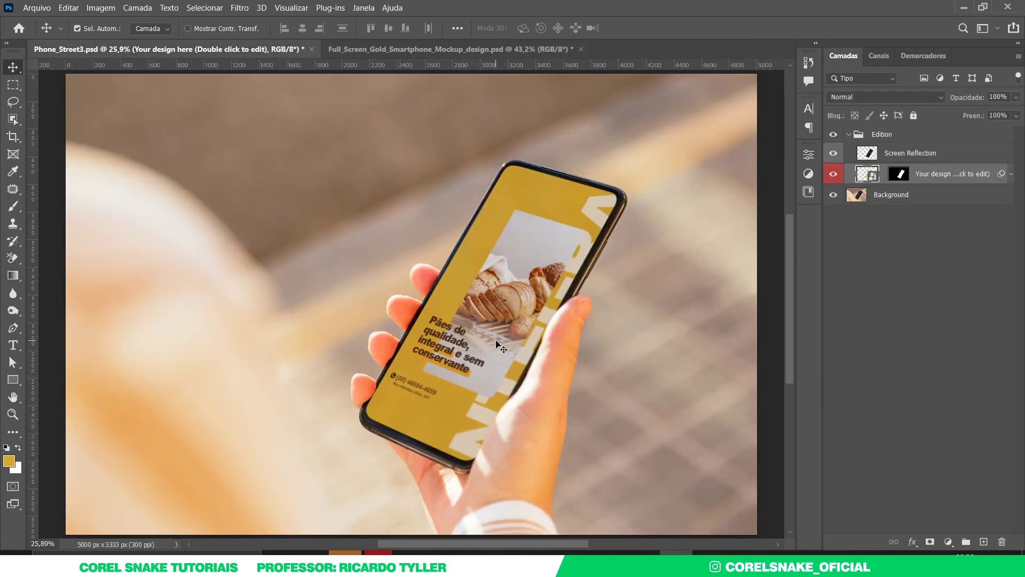